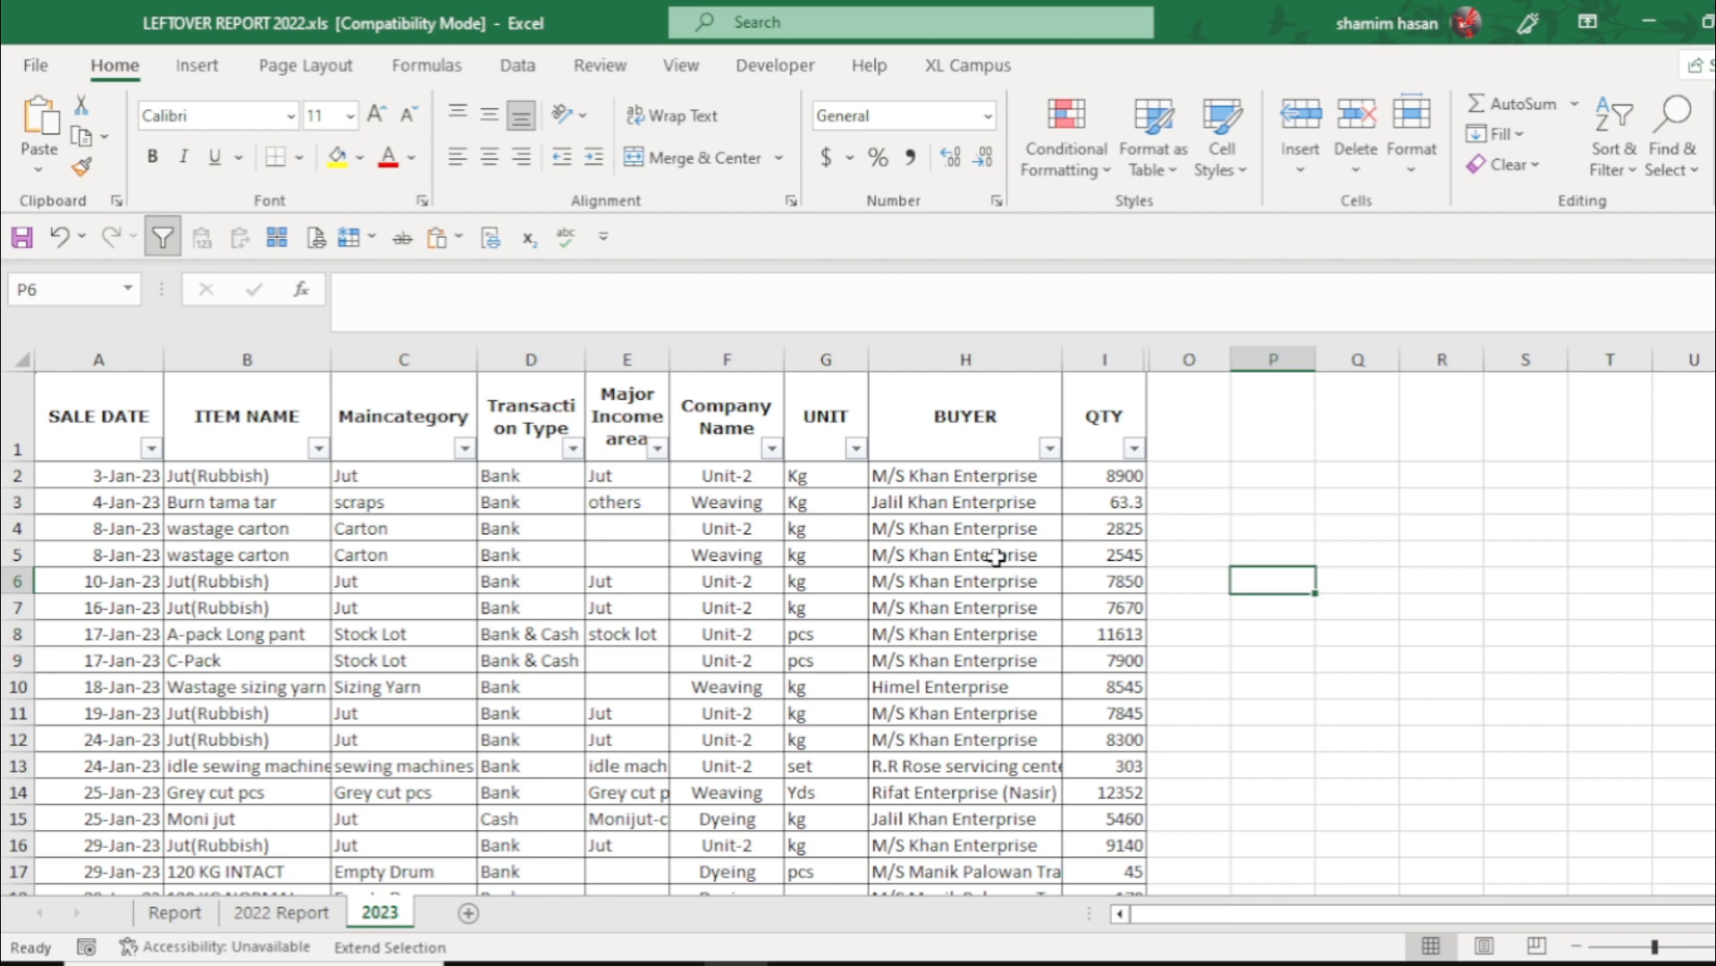
# Step: Filter the BUYER column to show only Jalil Khan Enterprise
pyautogui.click(1050, 447)
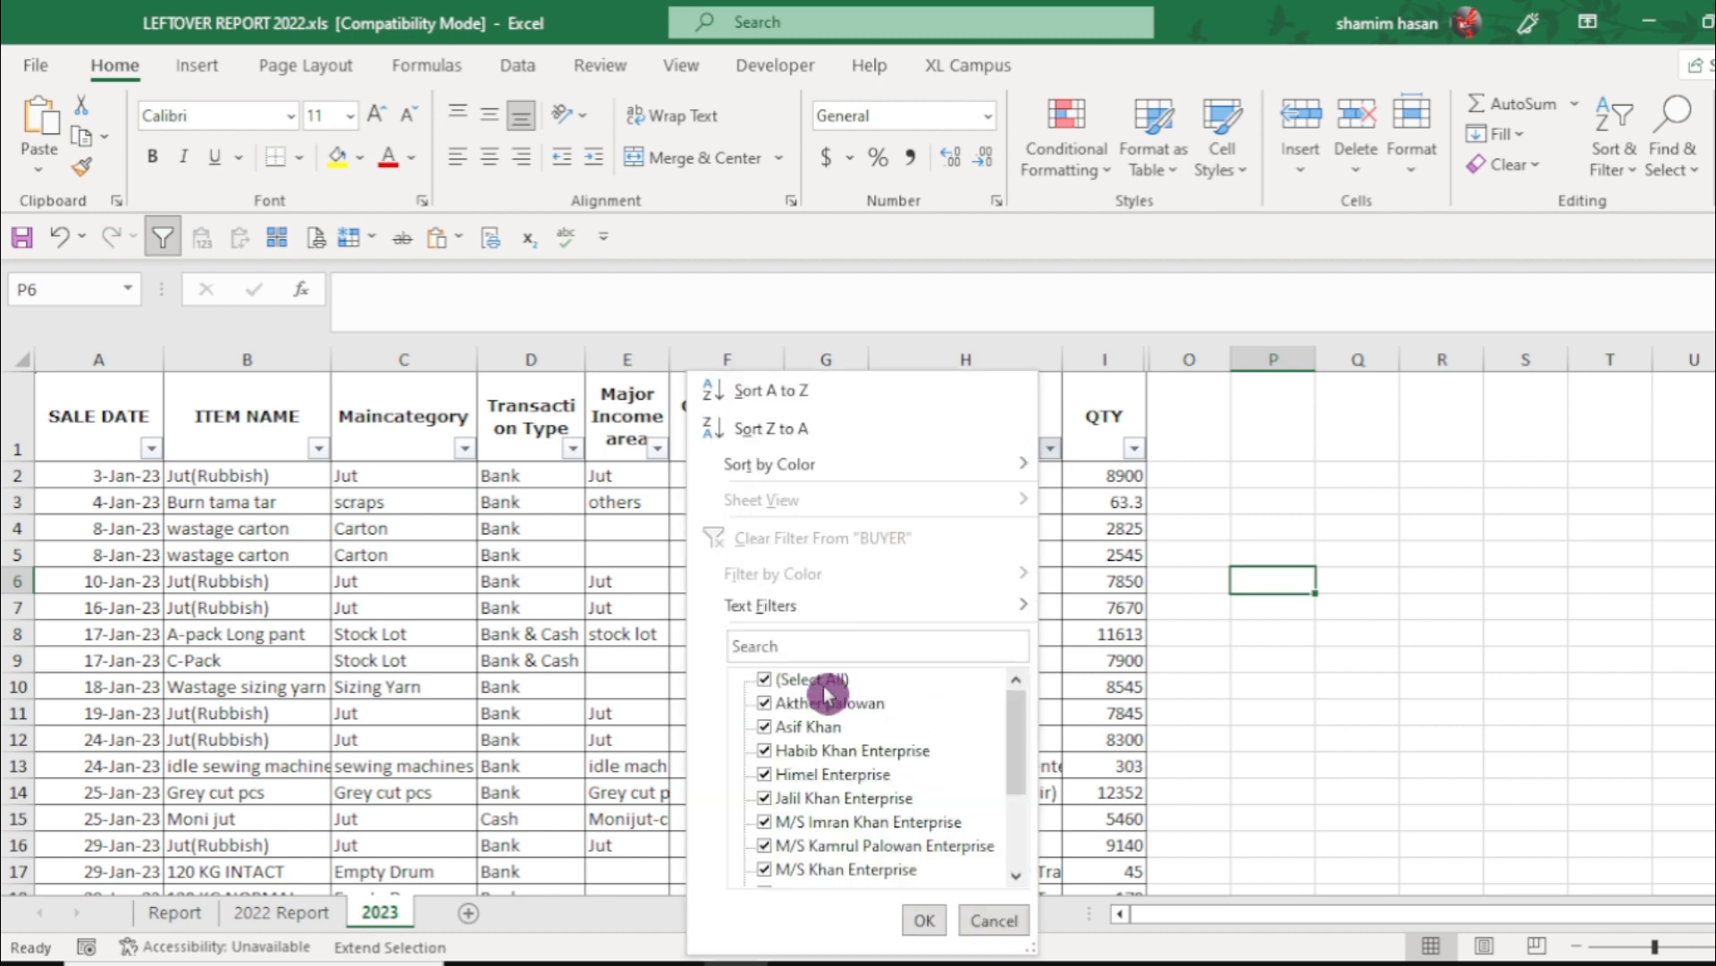
pyautogui.click(1121, 641)
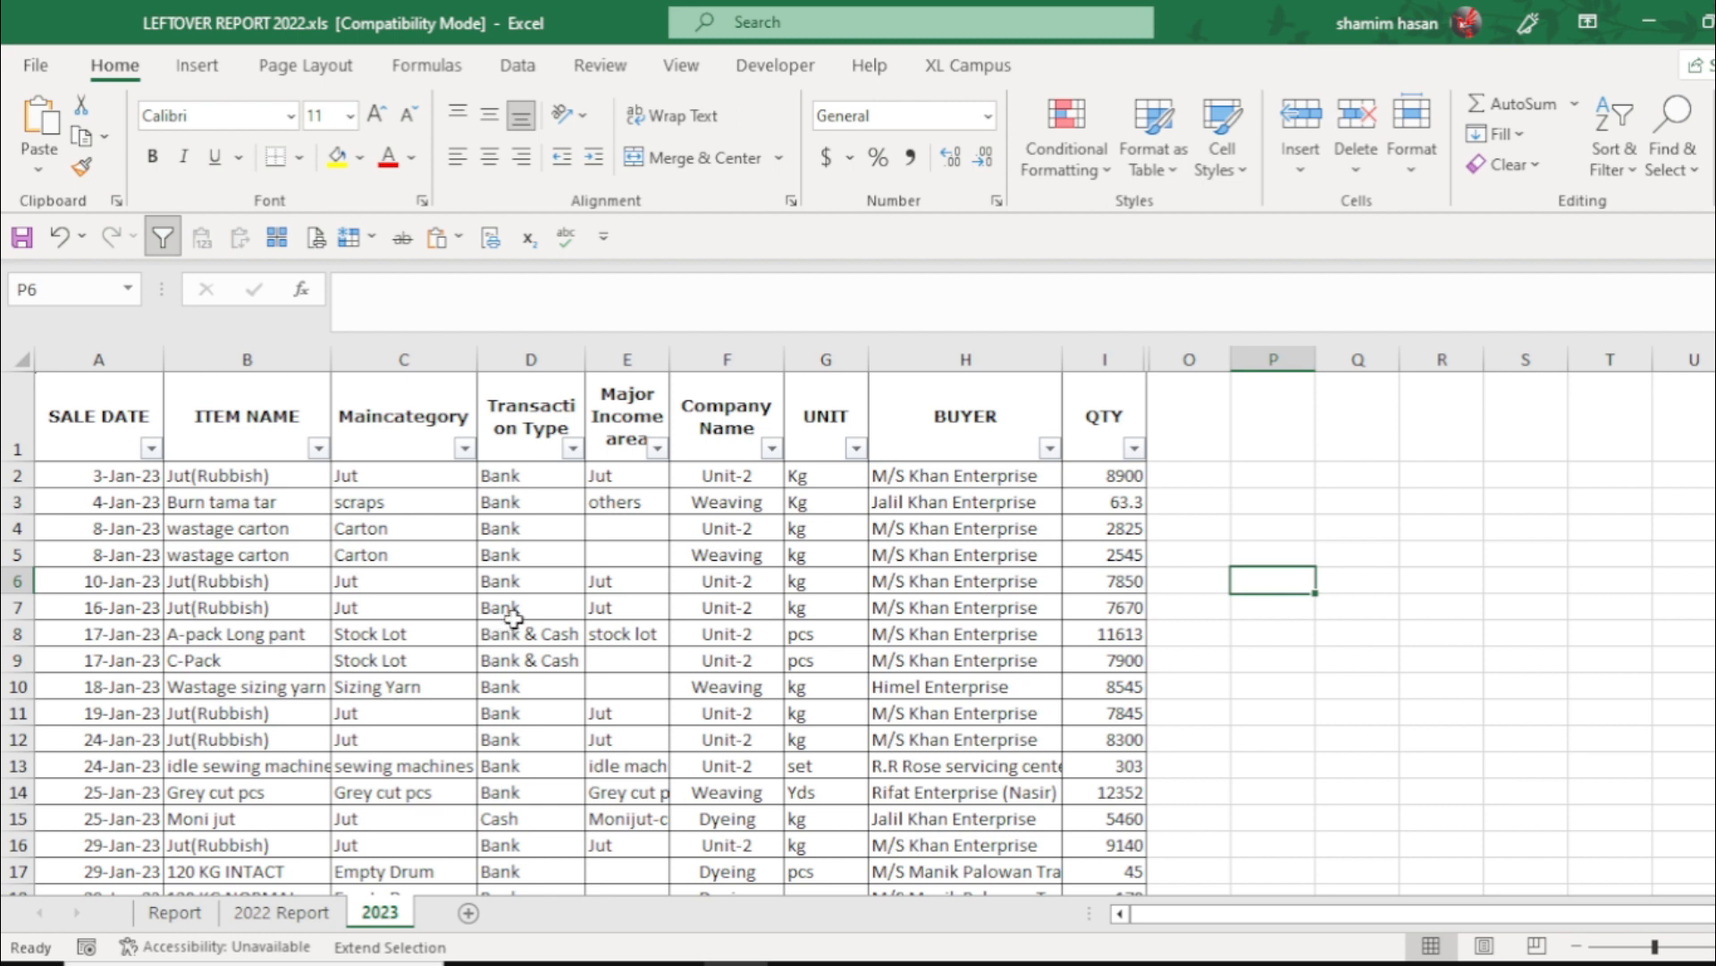
pyautogui.press('F8')
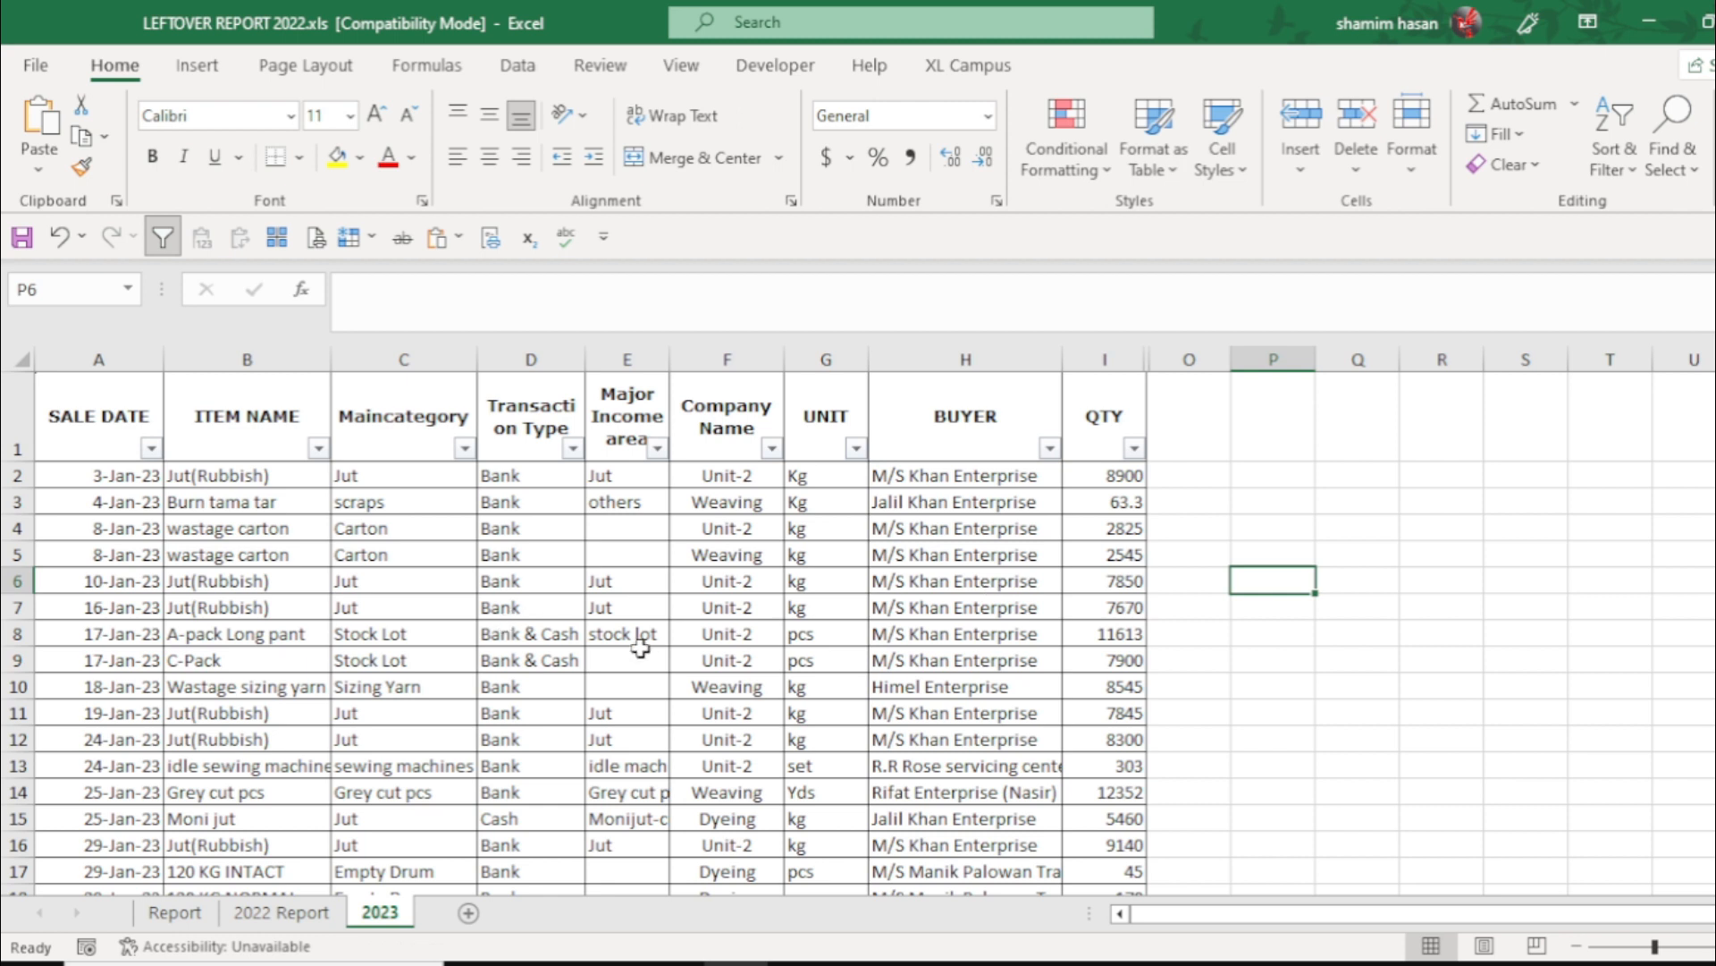
pyautogui.click(1051, 455)
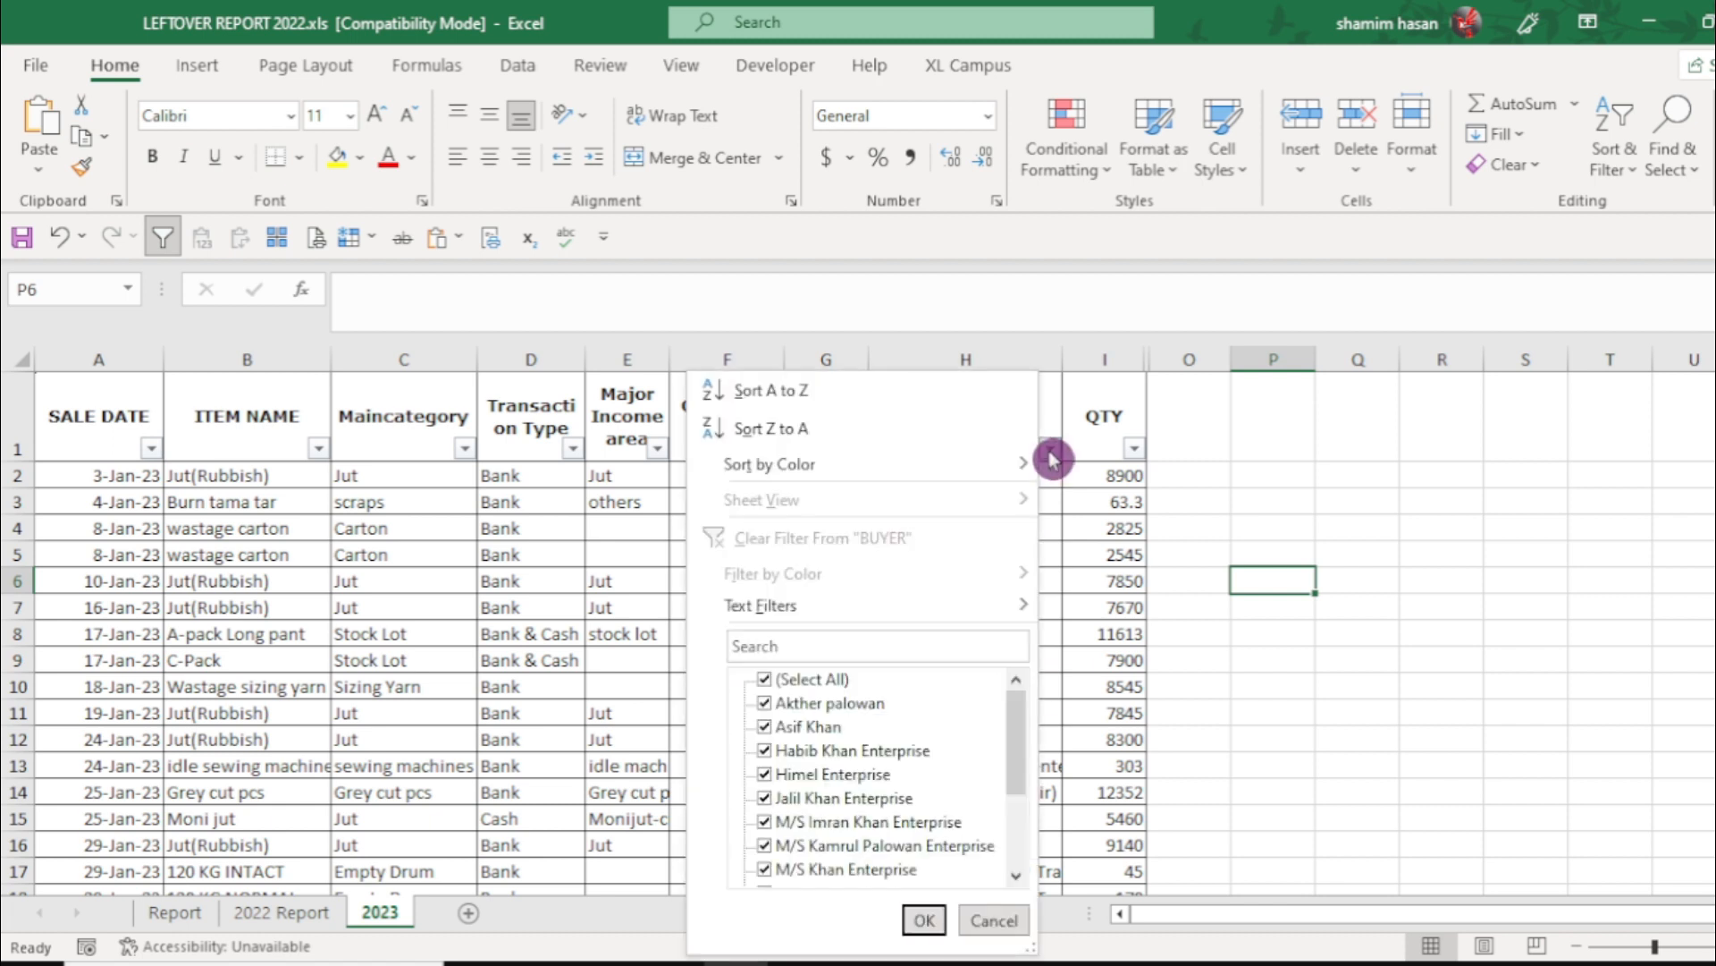
pyautogui.click(834, 686)
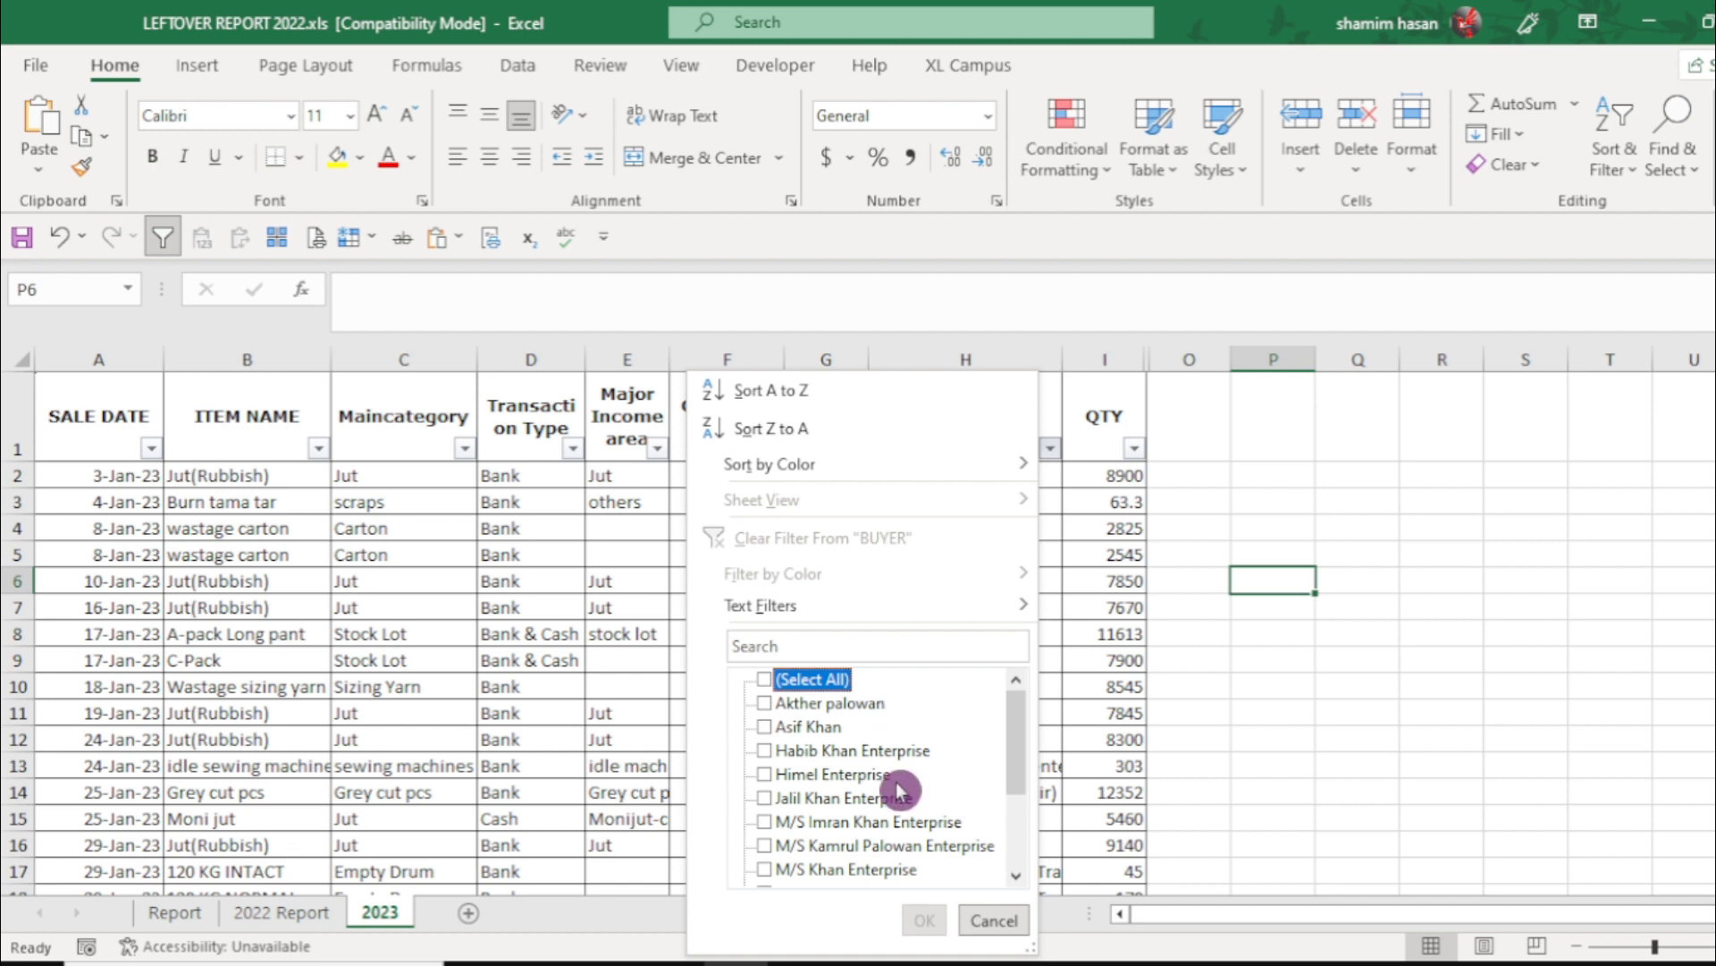
pyautogui.click(826, 799)
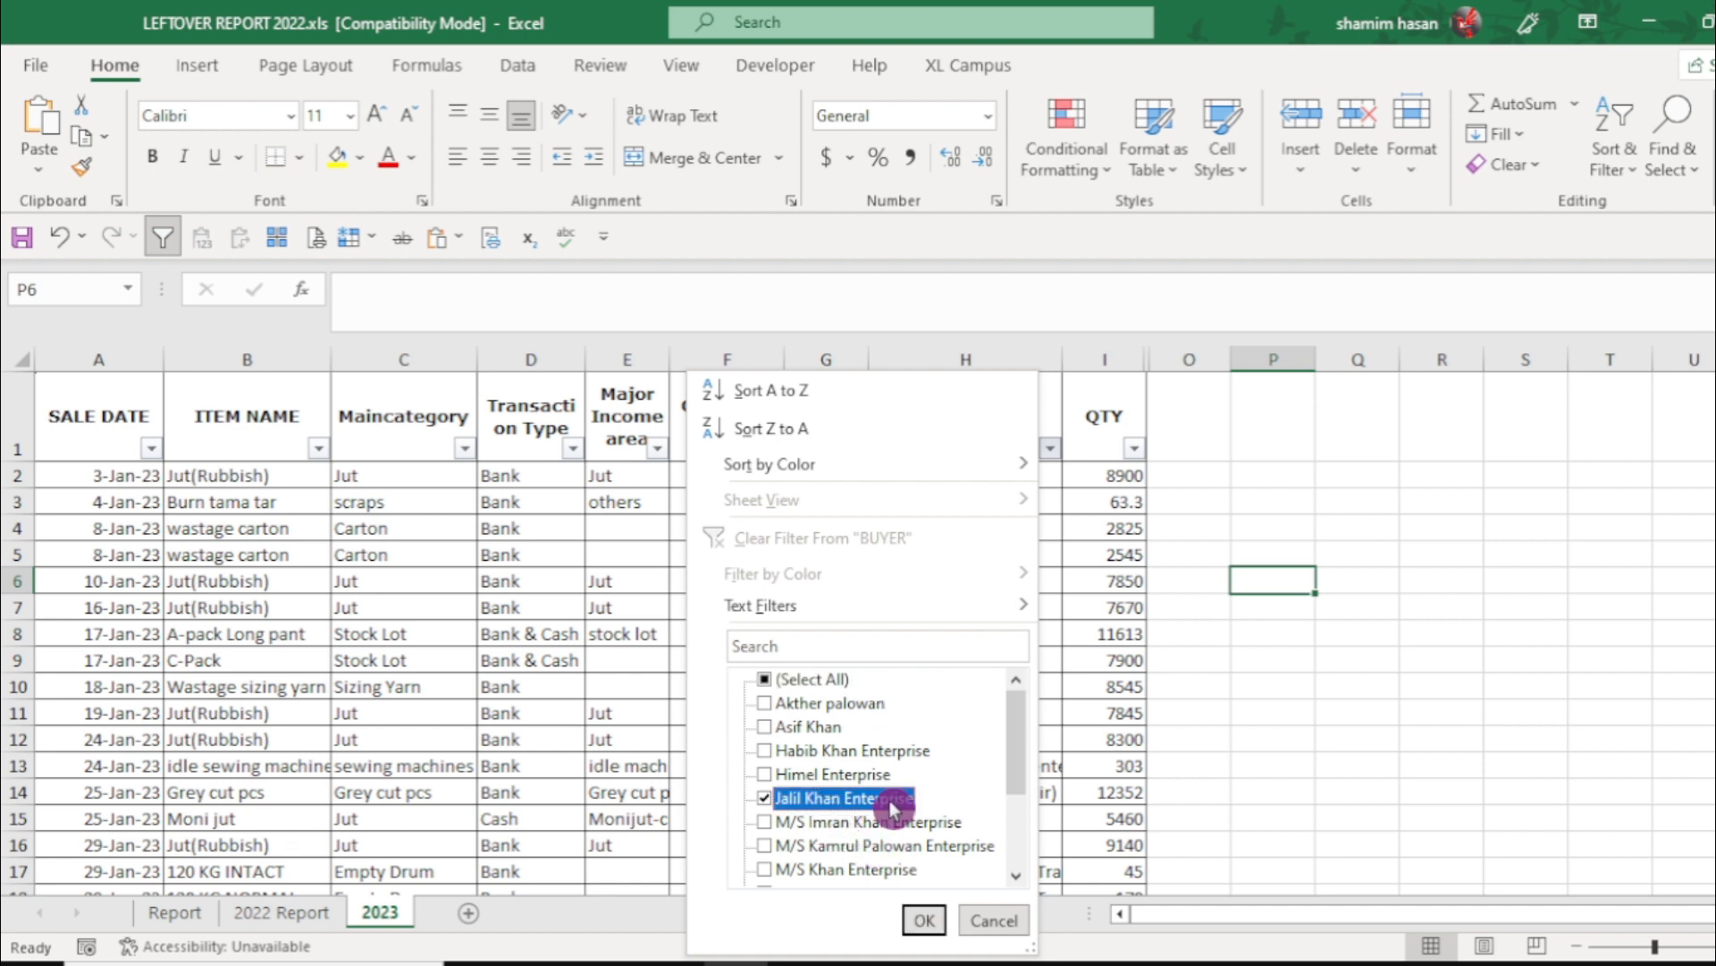
pyautogui.click(923, 920)
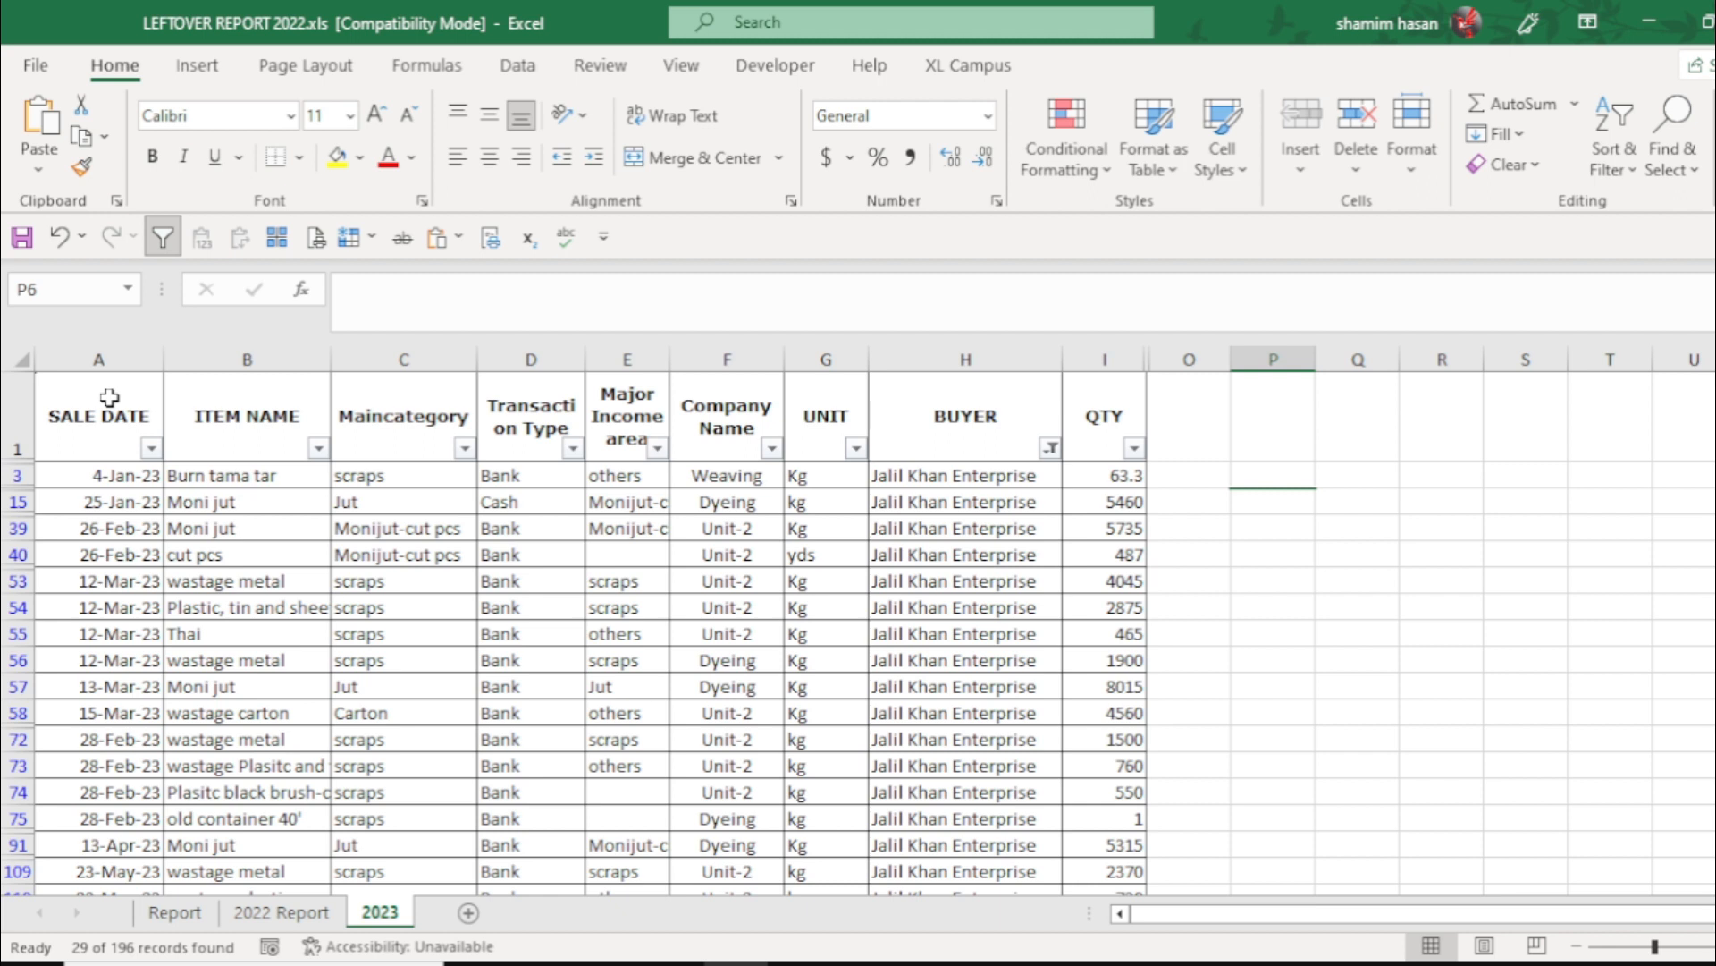
# Step: Open the ribbon customization options and set the list of available commands to All Commands
pyautogui.moveTo(110, 398); pyautogui.dragTo(1064, 505)
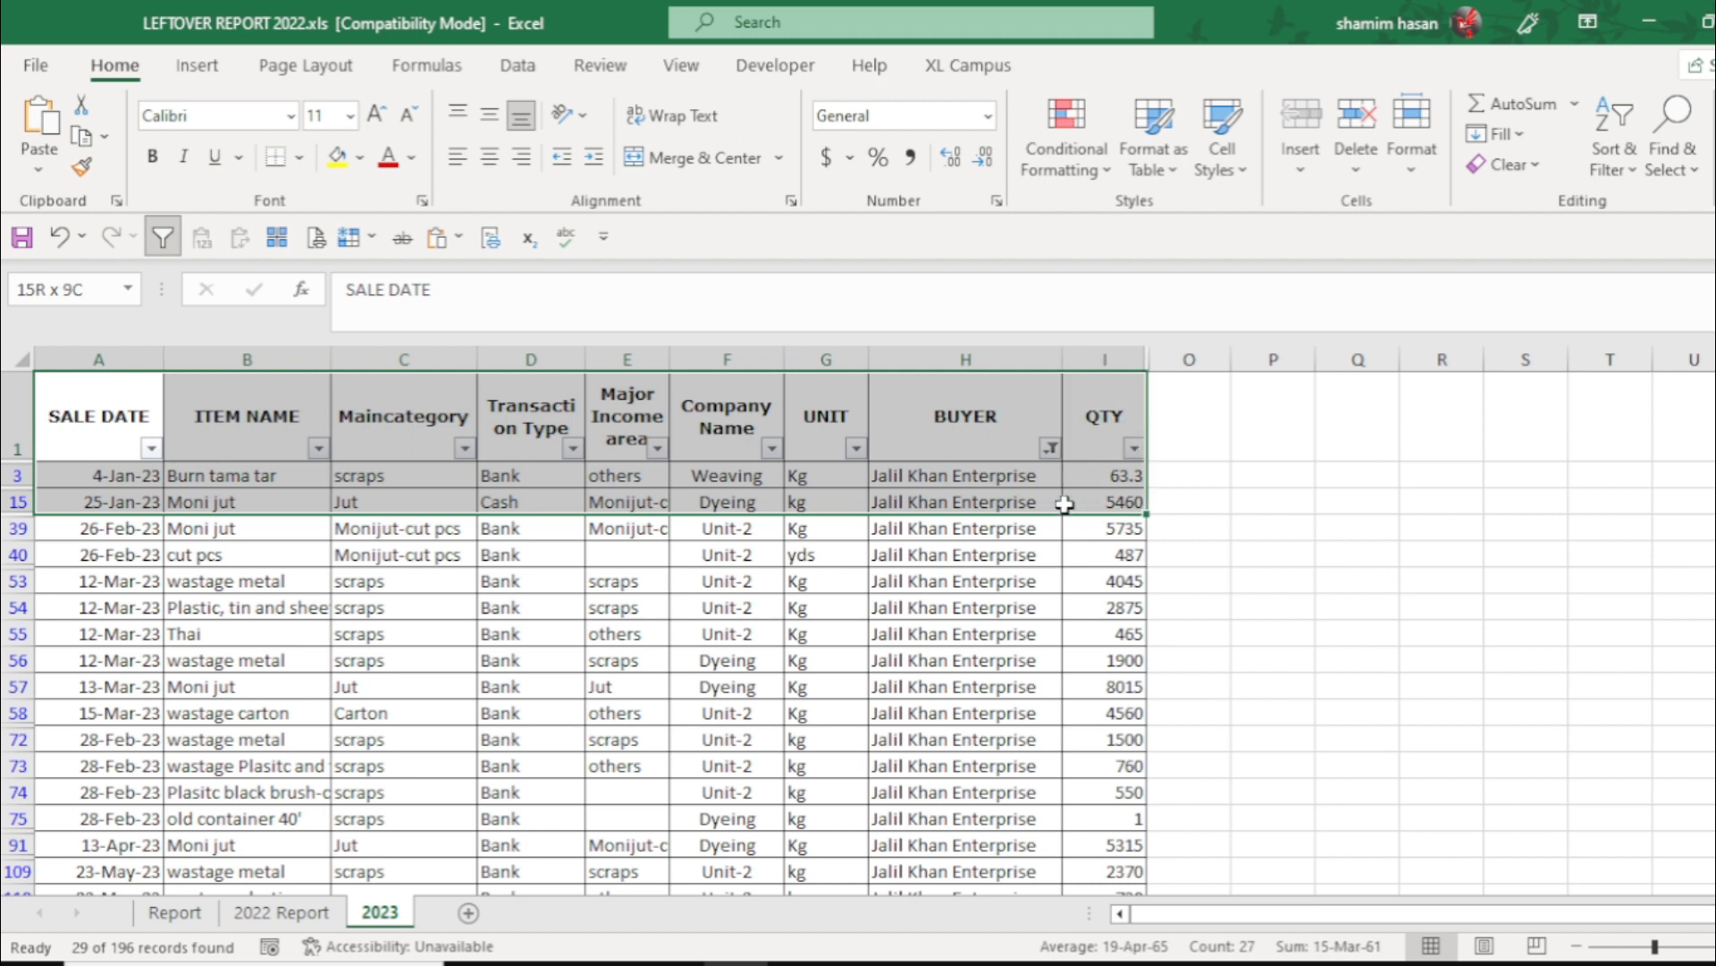
pyautogui.moveTo(1064, 503); pyautogui.dragTo(1065, 503)
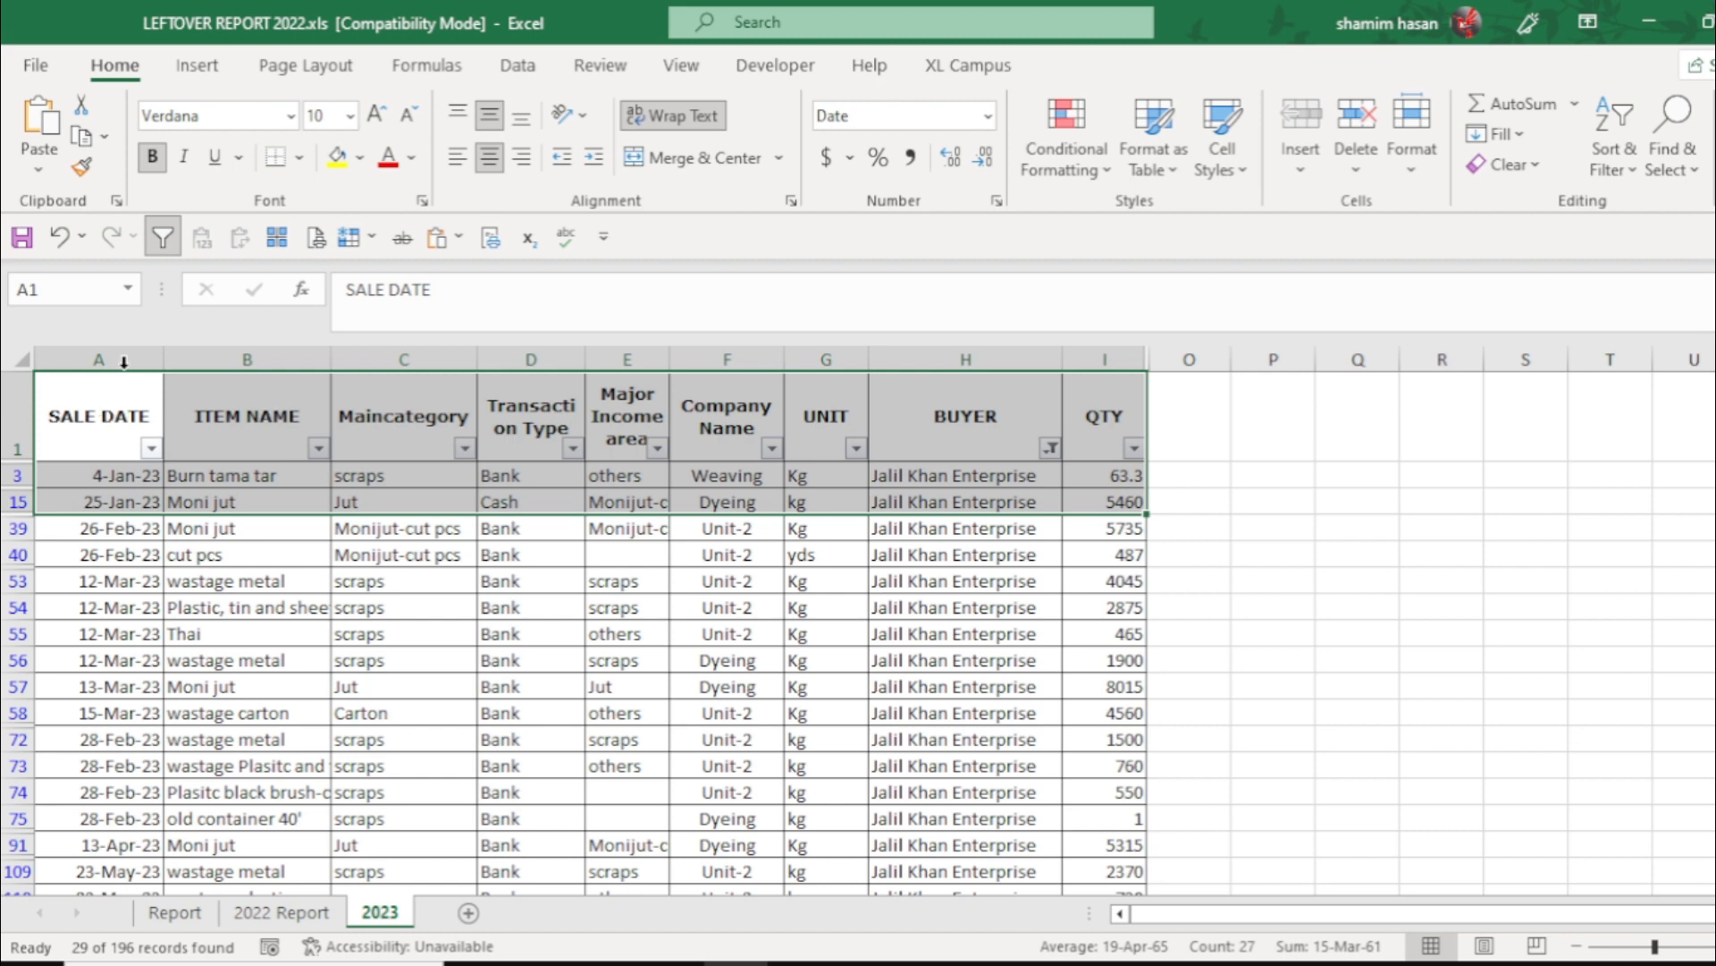
pyautogui.click(37, 67)
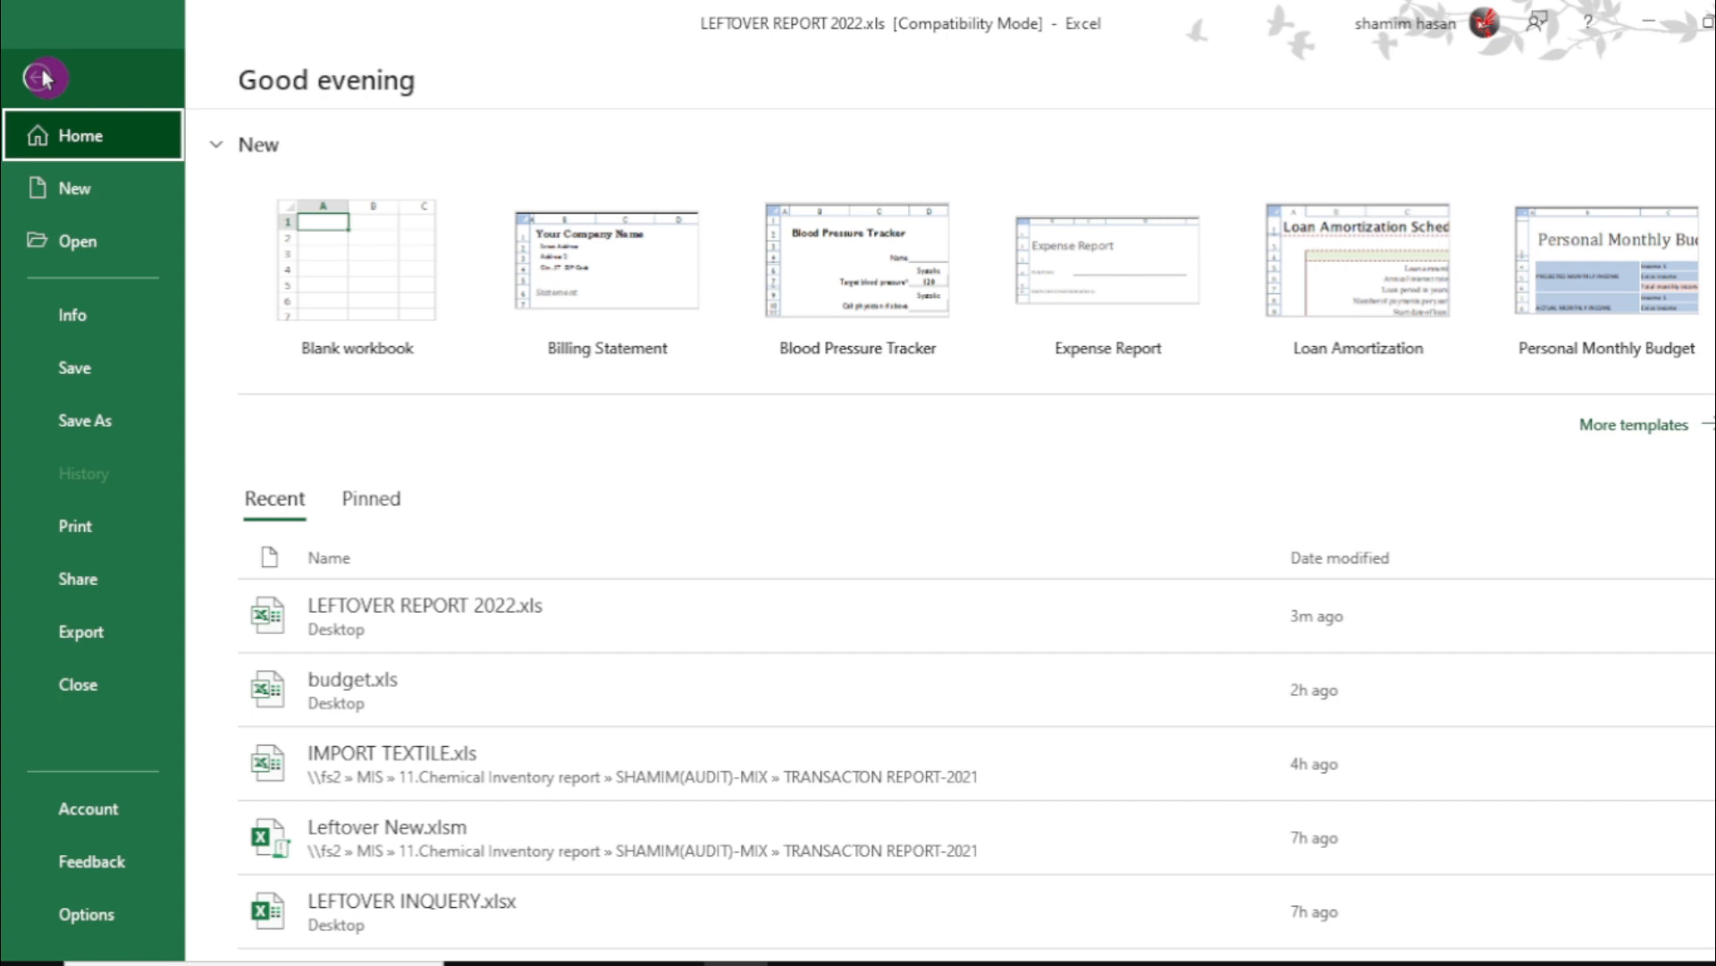
pyautogui.click(93, 926)
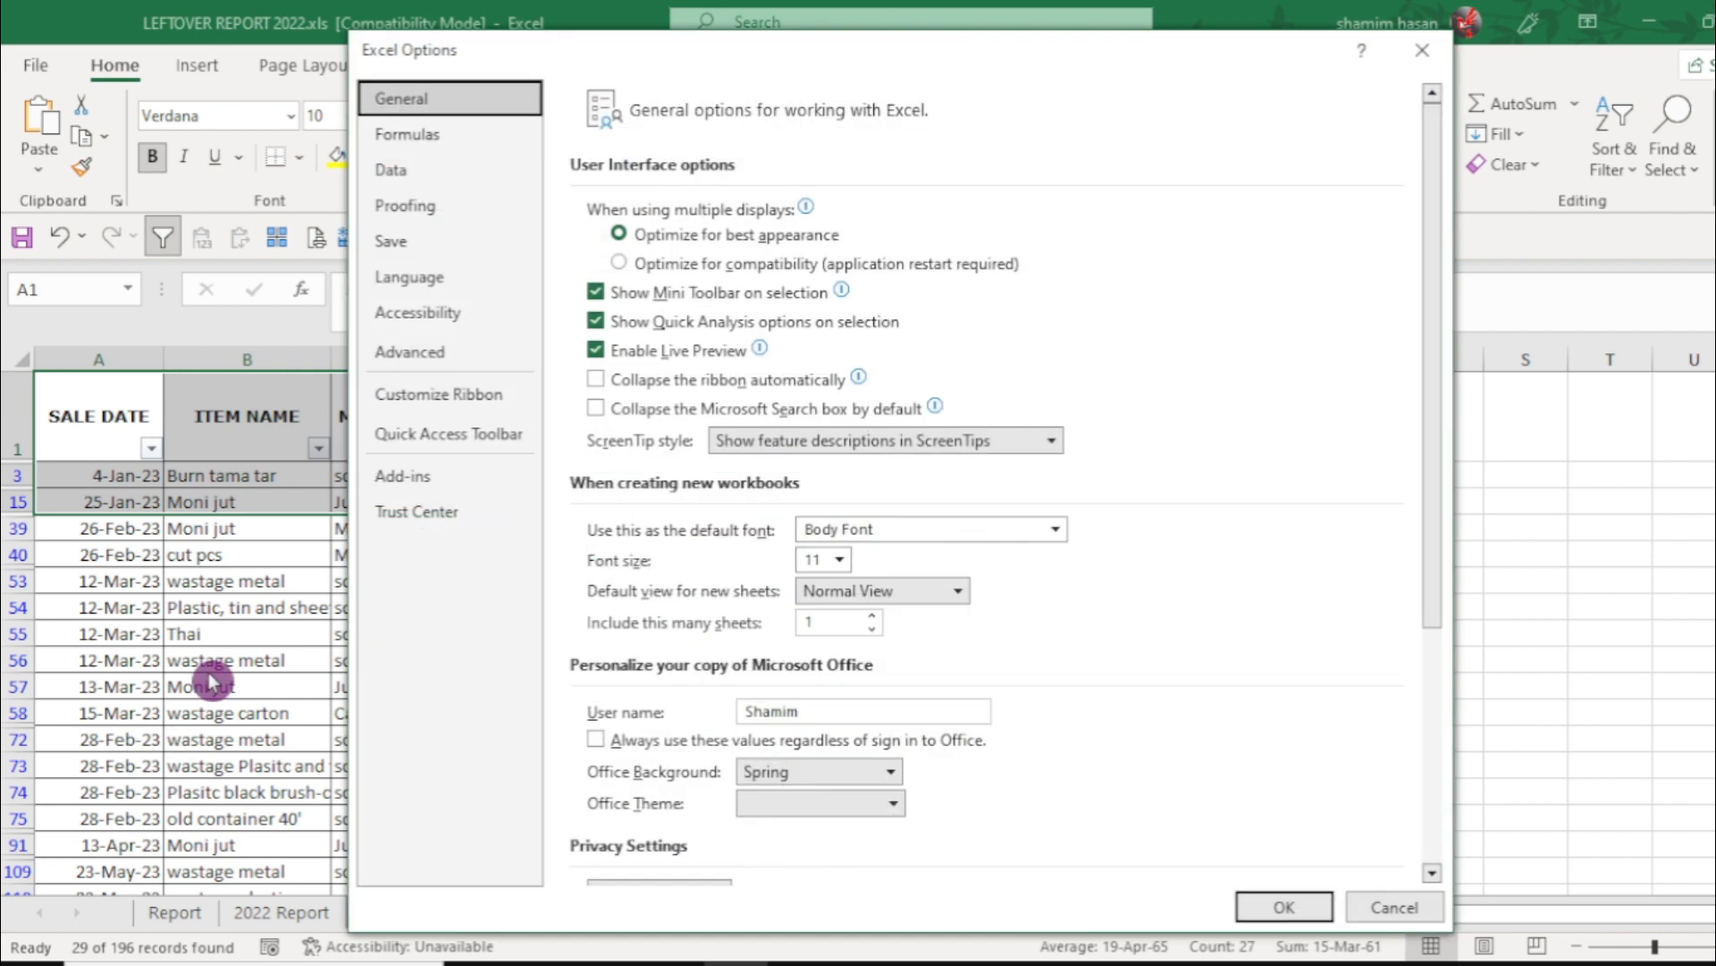
pyautogui.moveTo(618, 52); pyautogui.dragTo(602, 361)
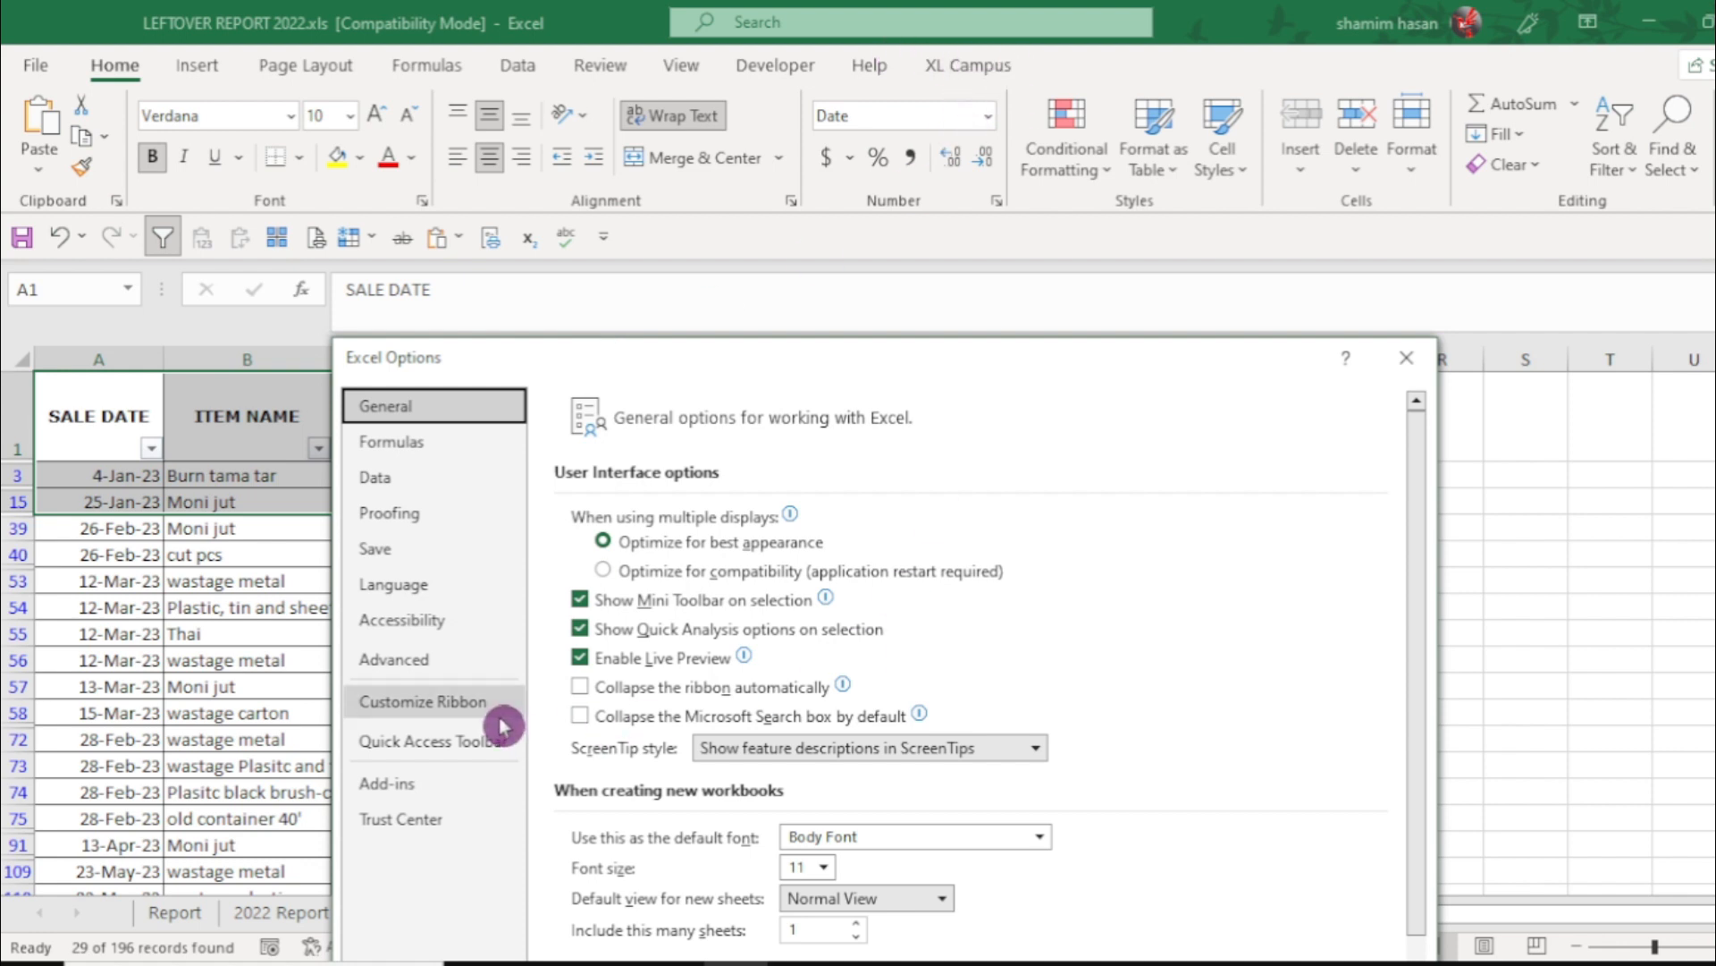
pyautogui.click(410, 709)
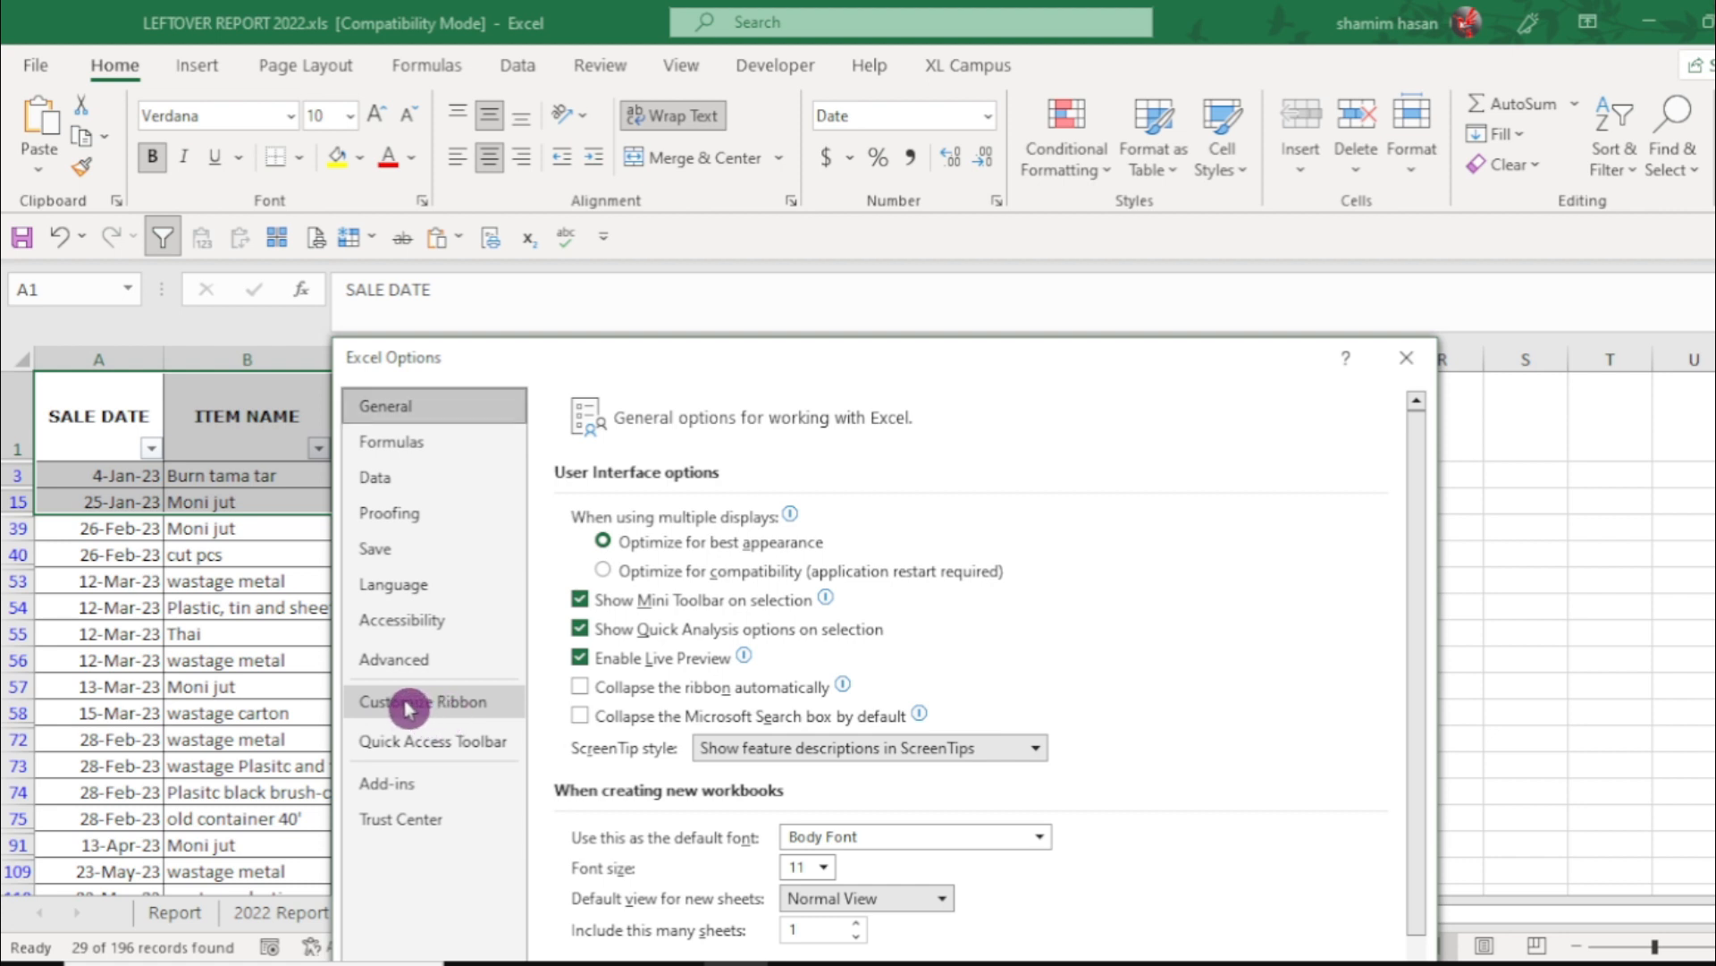
pyautogui.click(767, 490)
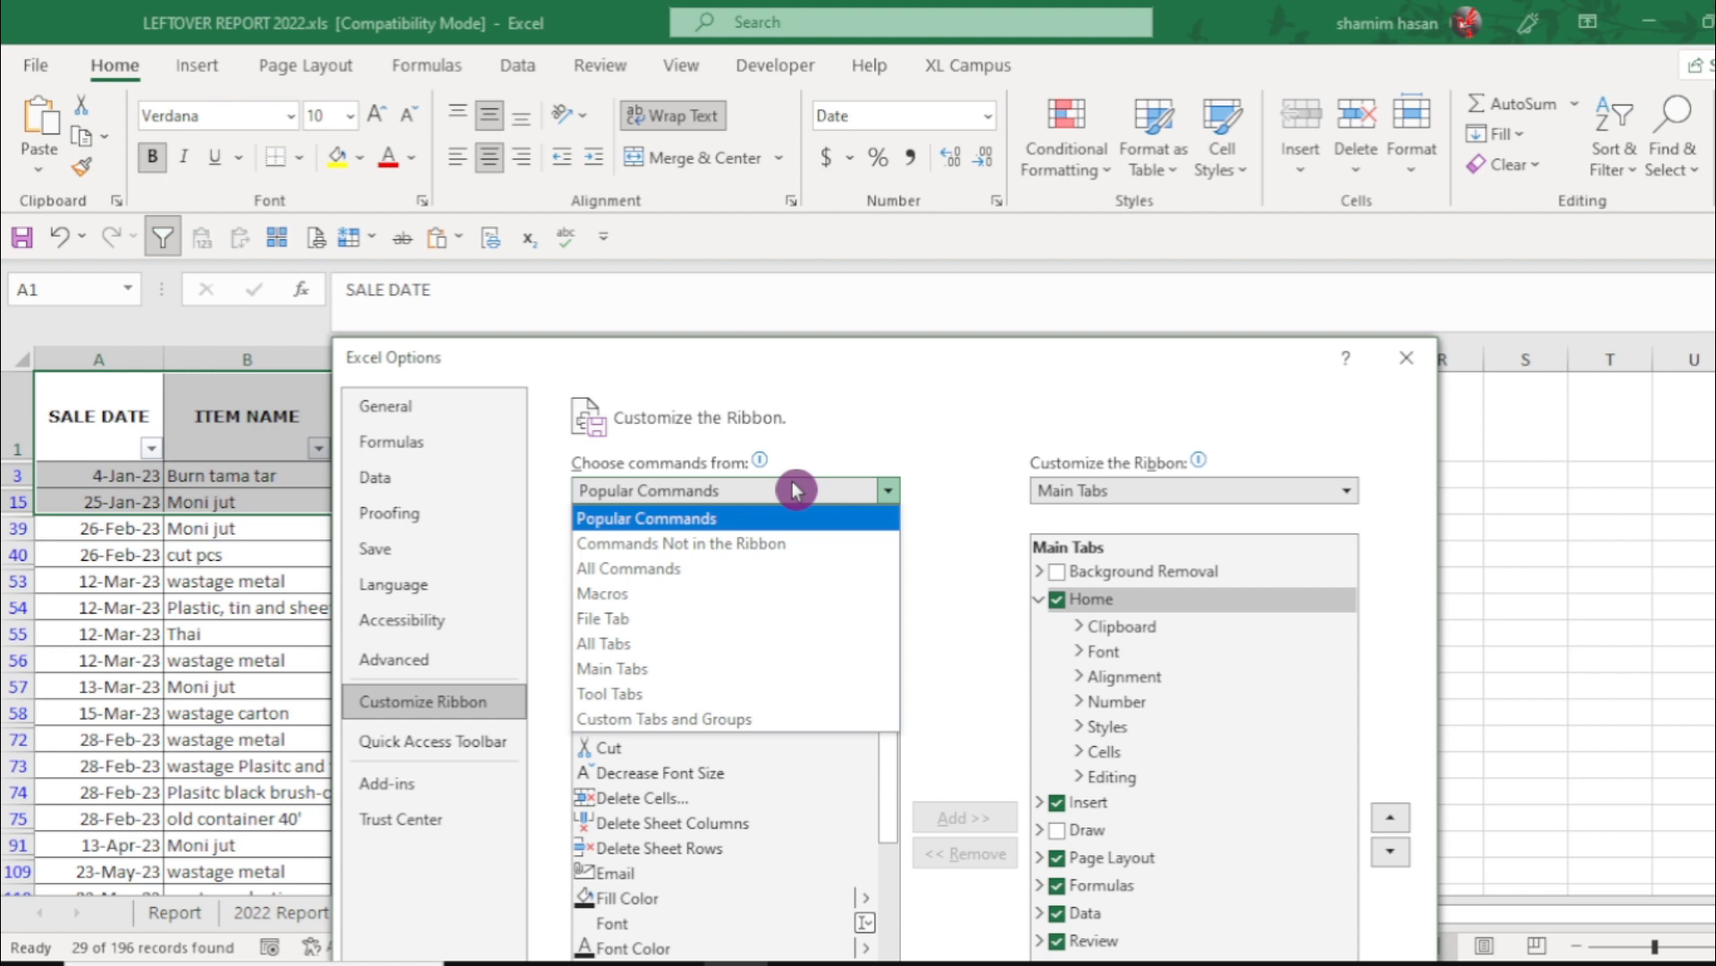
pyautogui.click(718, 575)
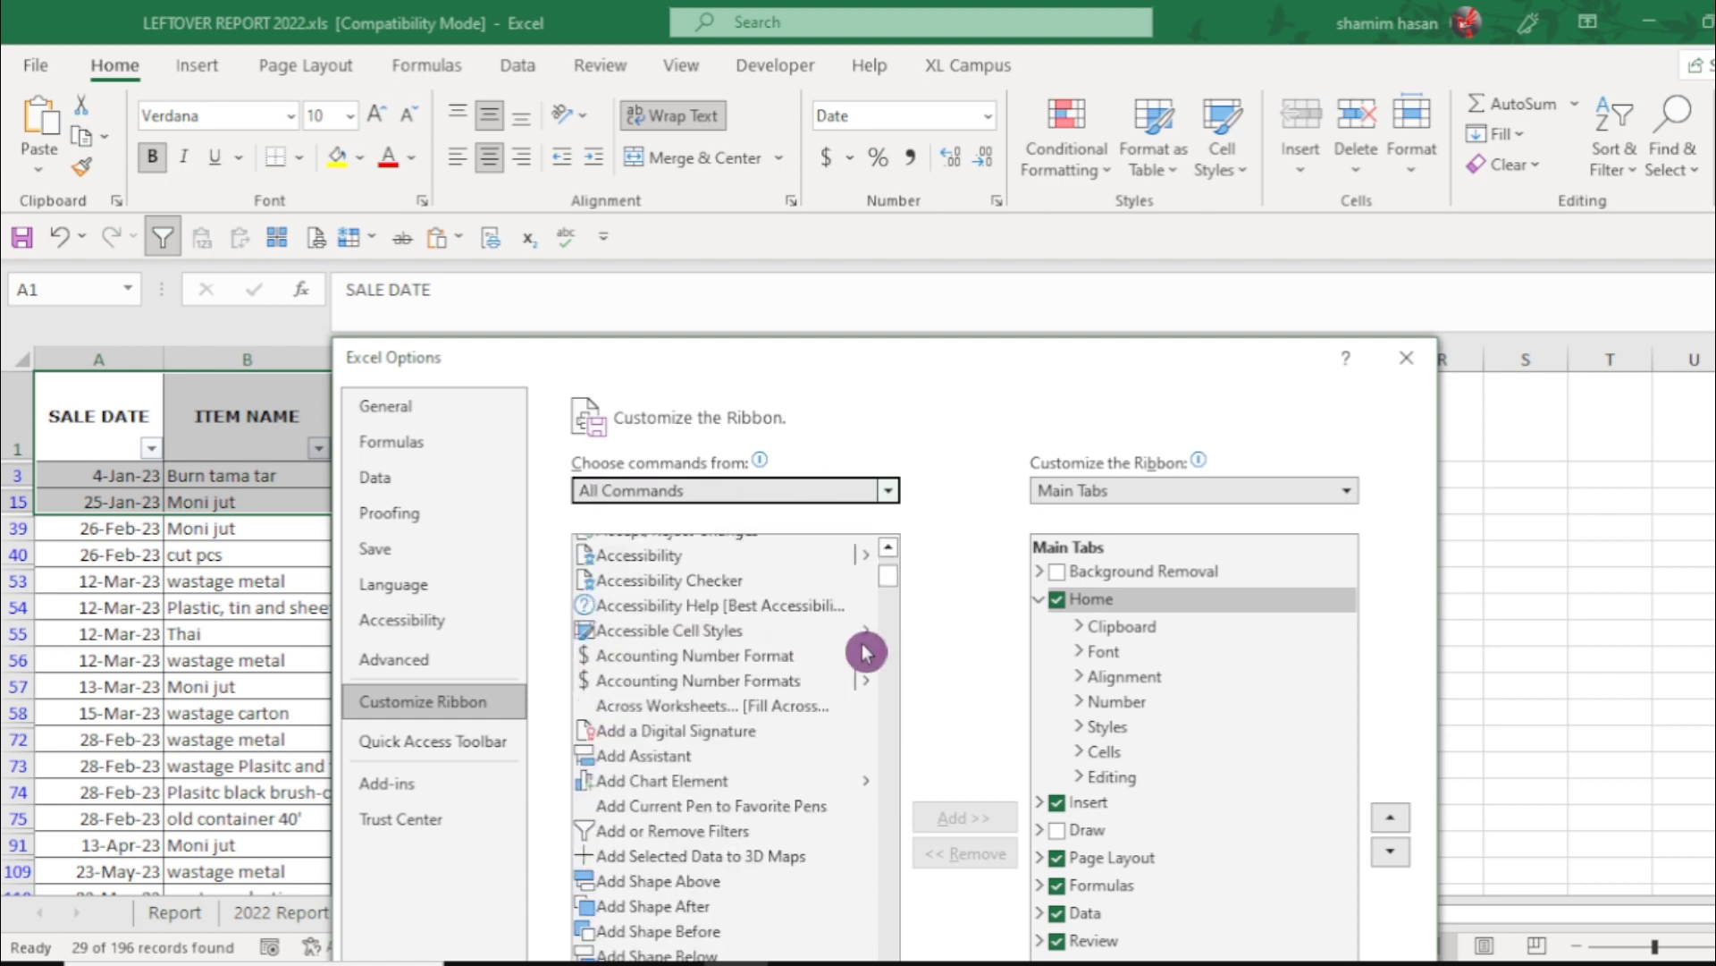
# Step: Try to add the Select Visible Cells command to the Home tab of the ribbon, and accept the options
pyautogui.scroll(-20, 777, 658)
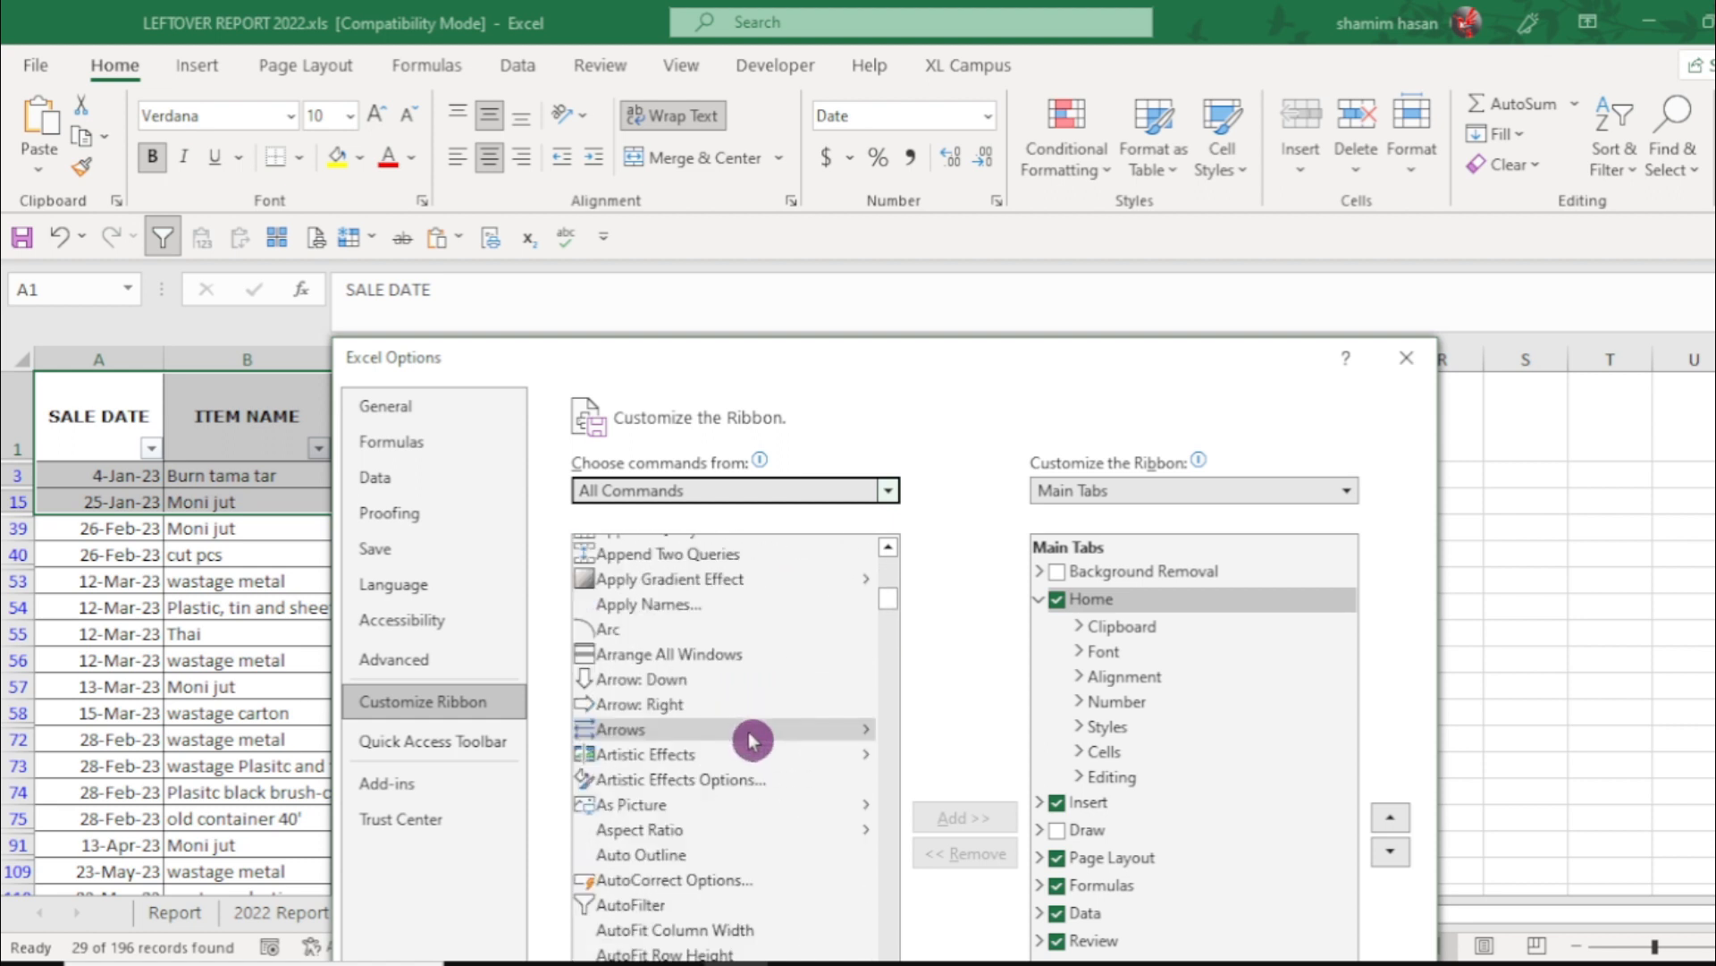
pyautogui.scroll(-20, 756, 749)
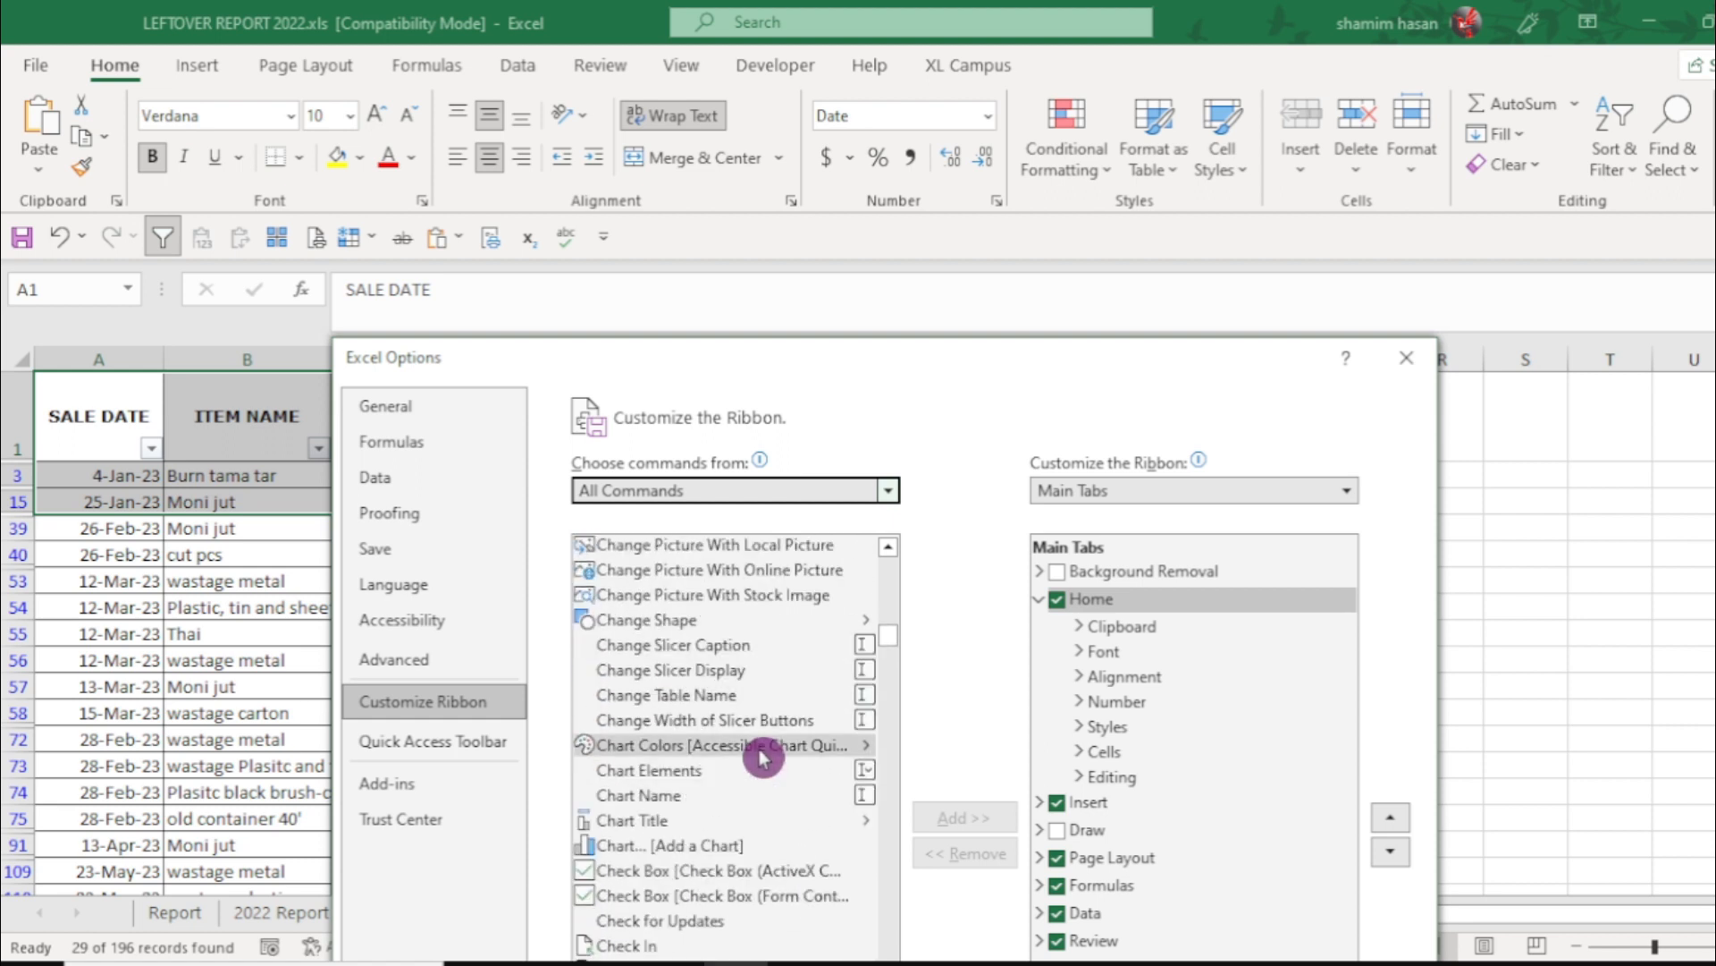
pyautogui.scroll(-20, 762, 760)
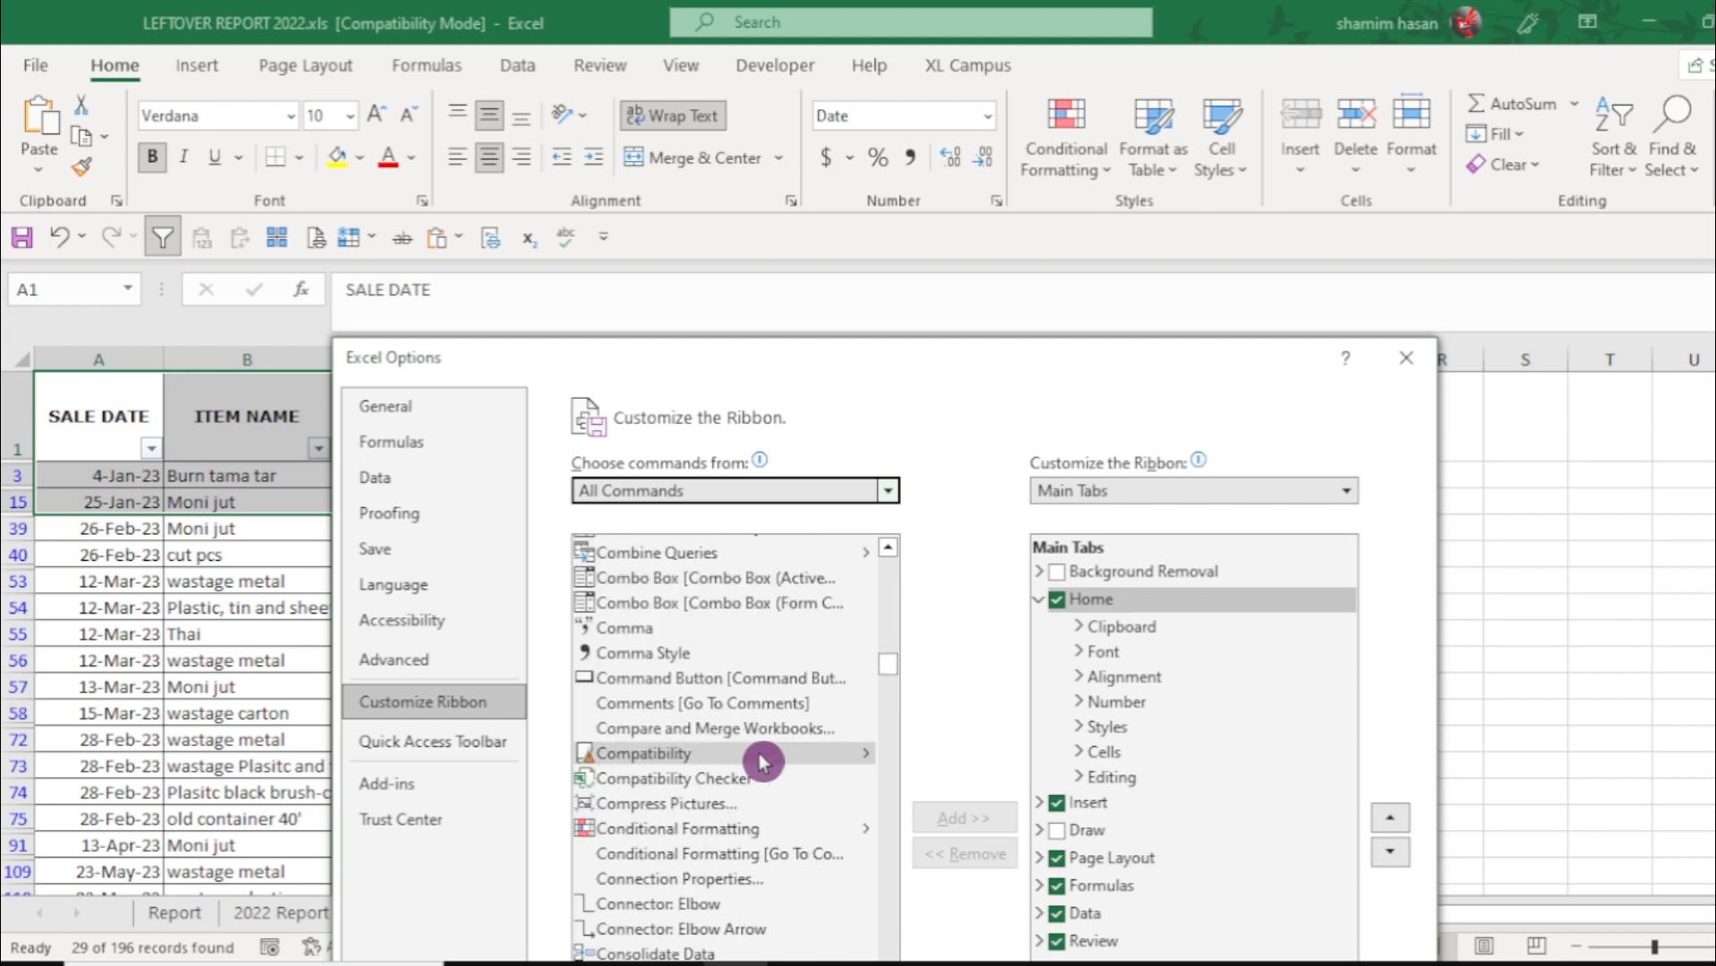
pyautogui.scroll(-7, 762, 775)
pyautogui.moveTo(888, 696); pyautogui.dragTo(891, 957)
pyautogui.scroll(-4, 829, 844)
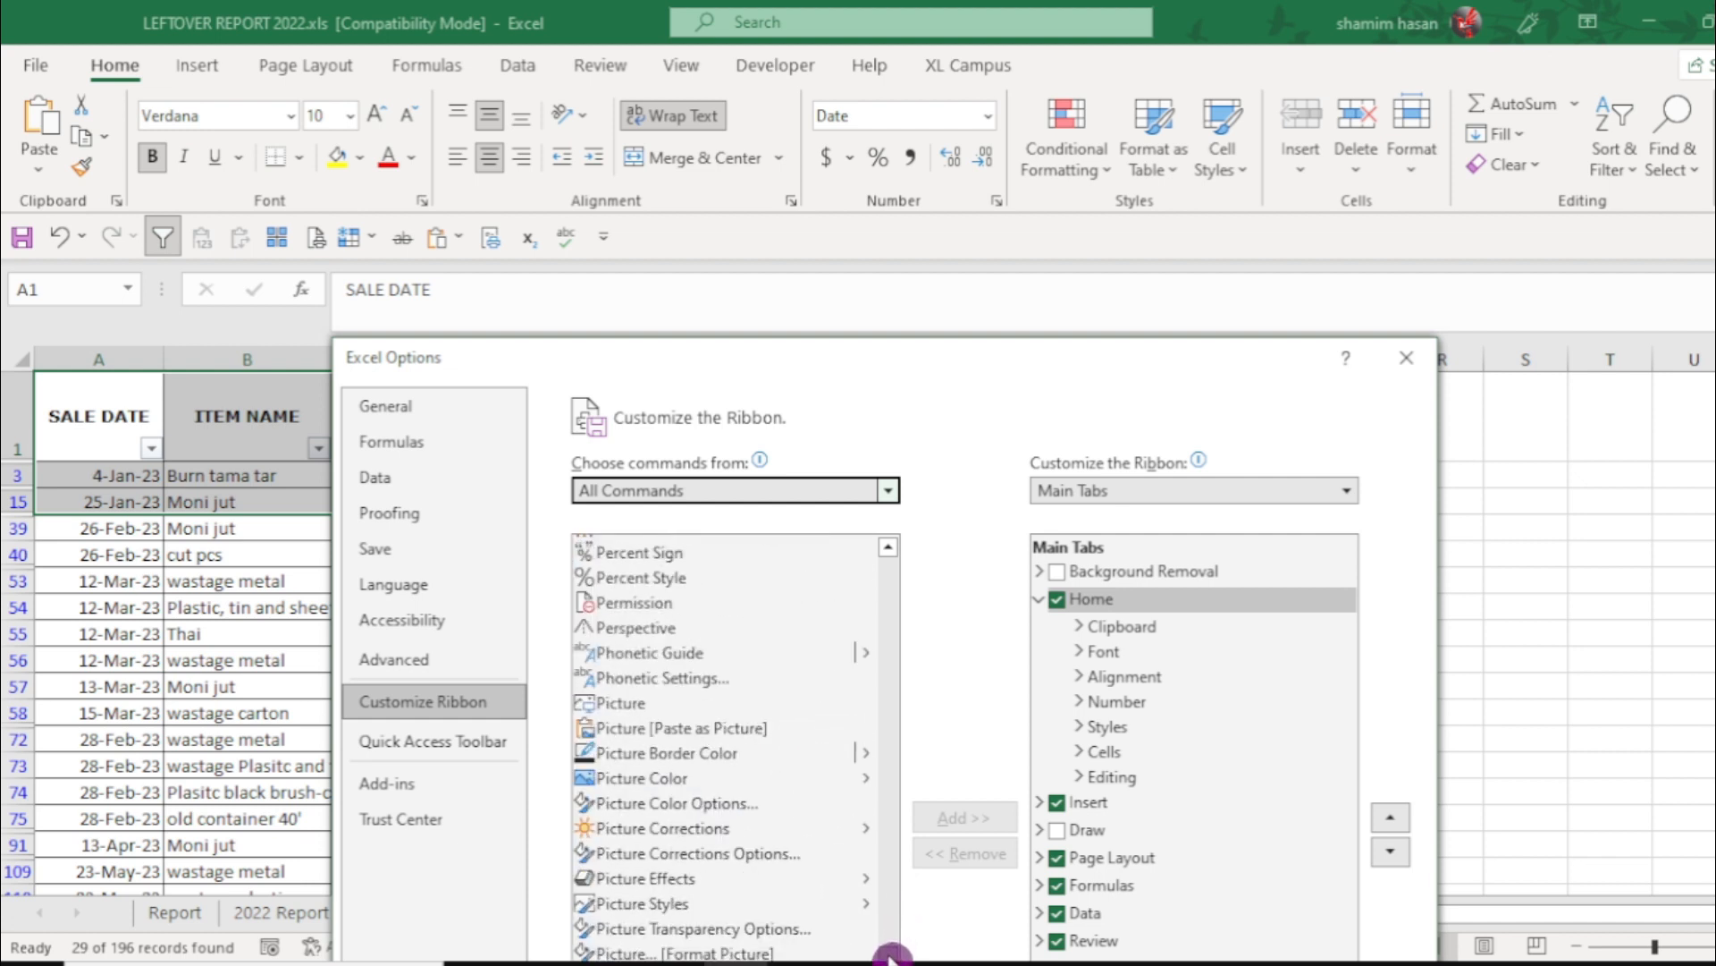
pyautogui.scroll(-15, 876, 804)
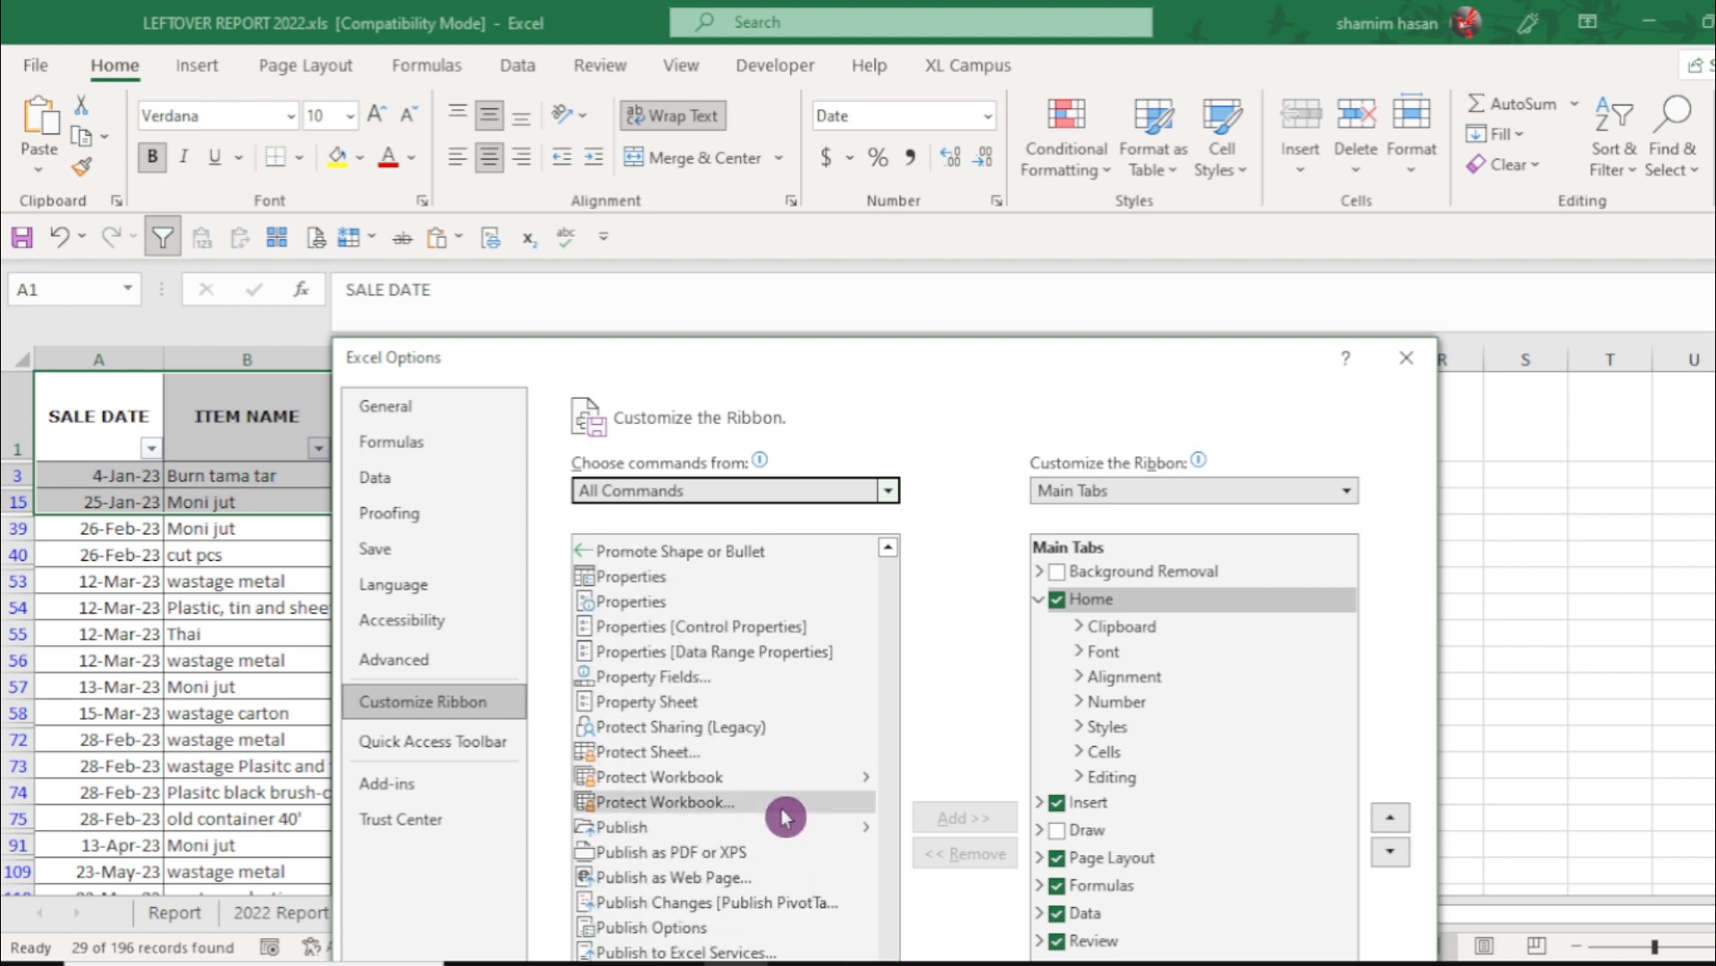
pyautogui.scroll(-2, 890, 679)
pyautogui.moveTo(942, 345); pyautogui.dragTo(896, 170)
pyautogui.moveTo(847, 805); pyautogui.dragTo(850, 862)
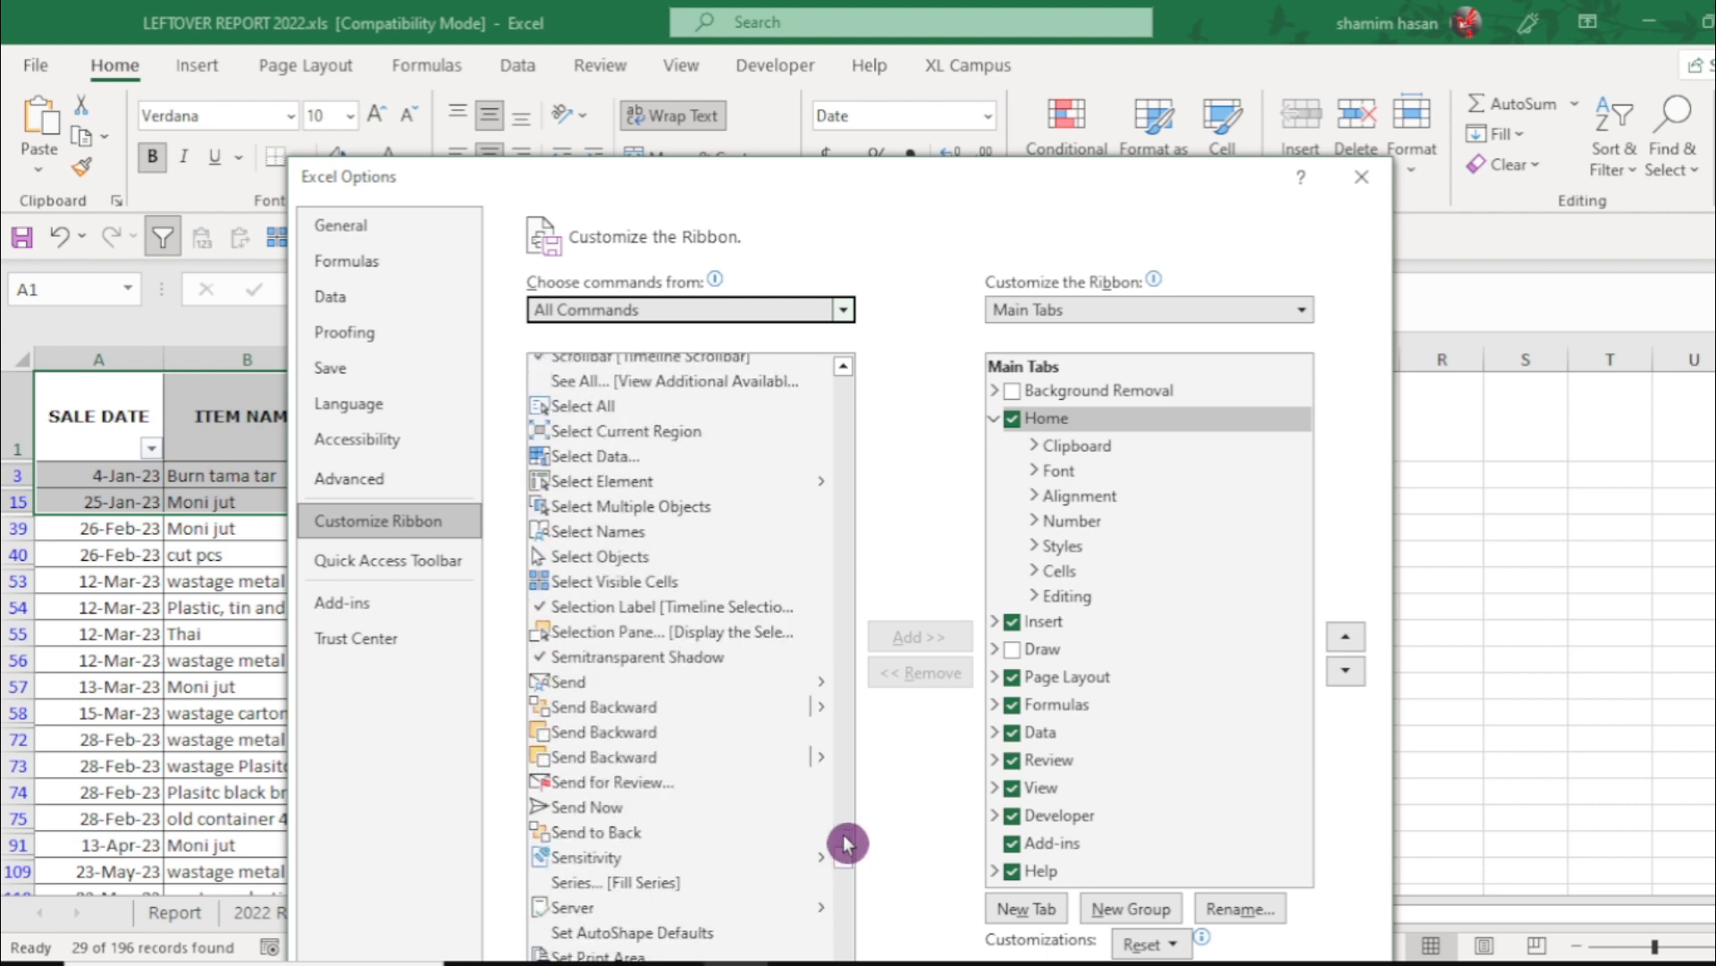
pyautogui.click(617, 589)
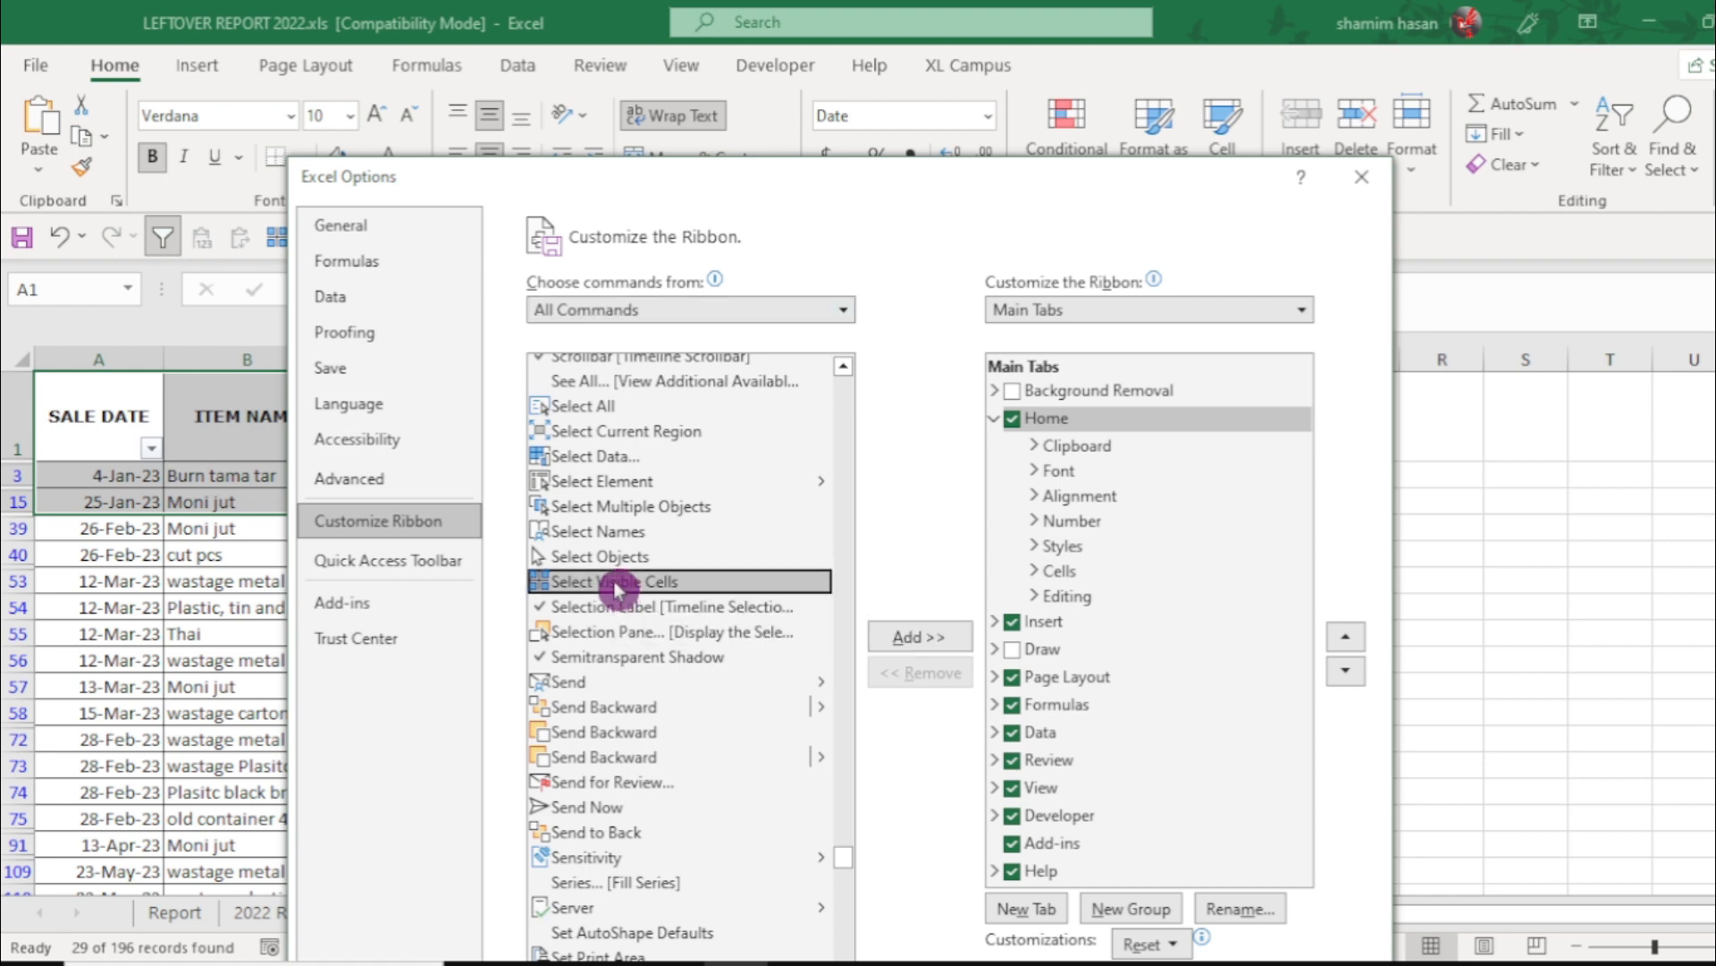
pyautogui.click(914, 642)
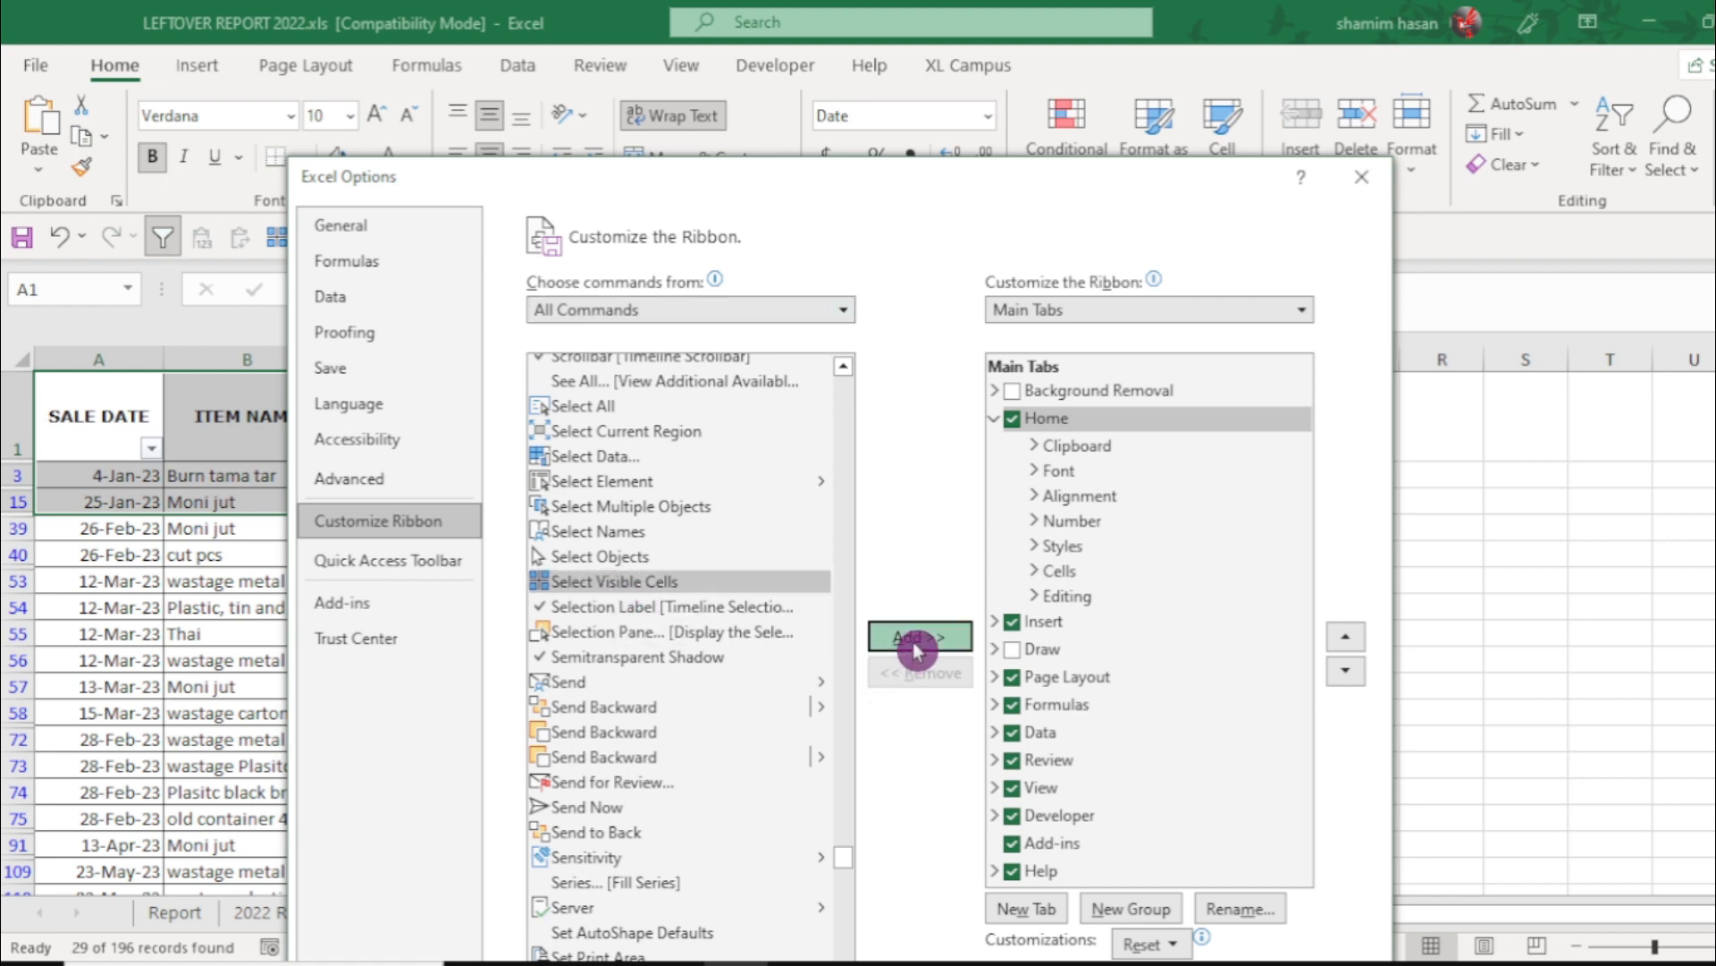
pyautogui.click(925, 567)
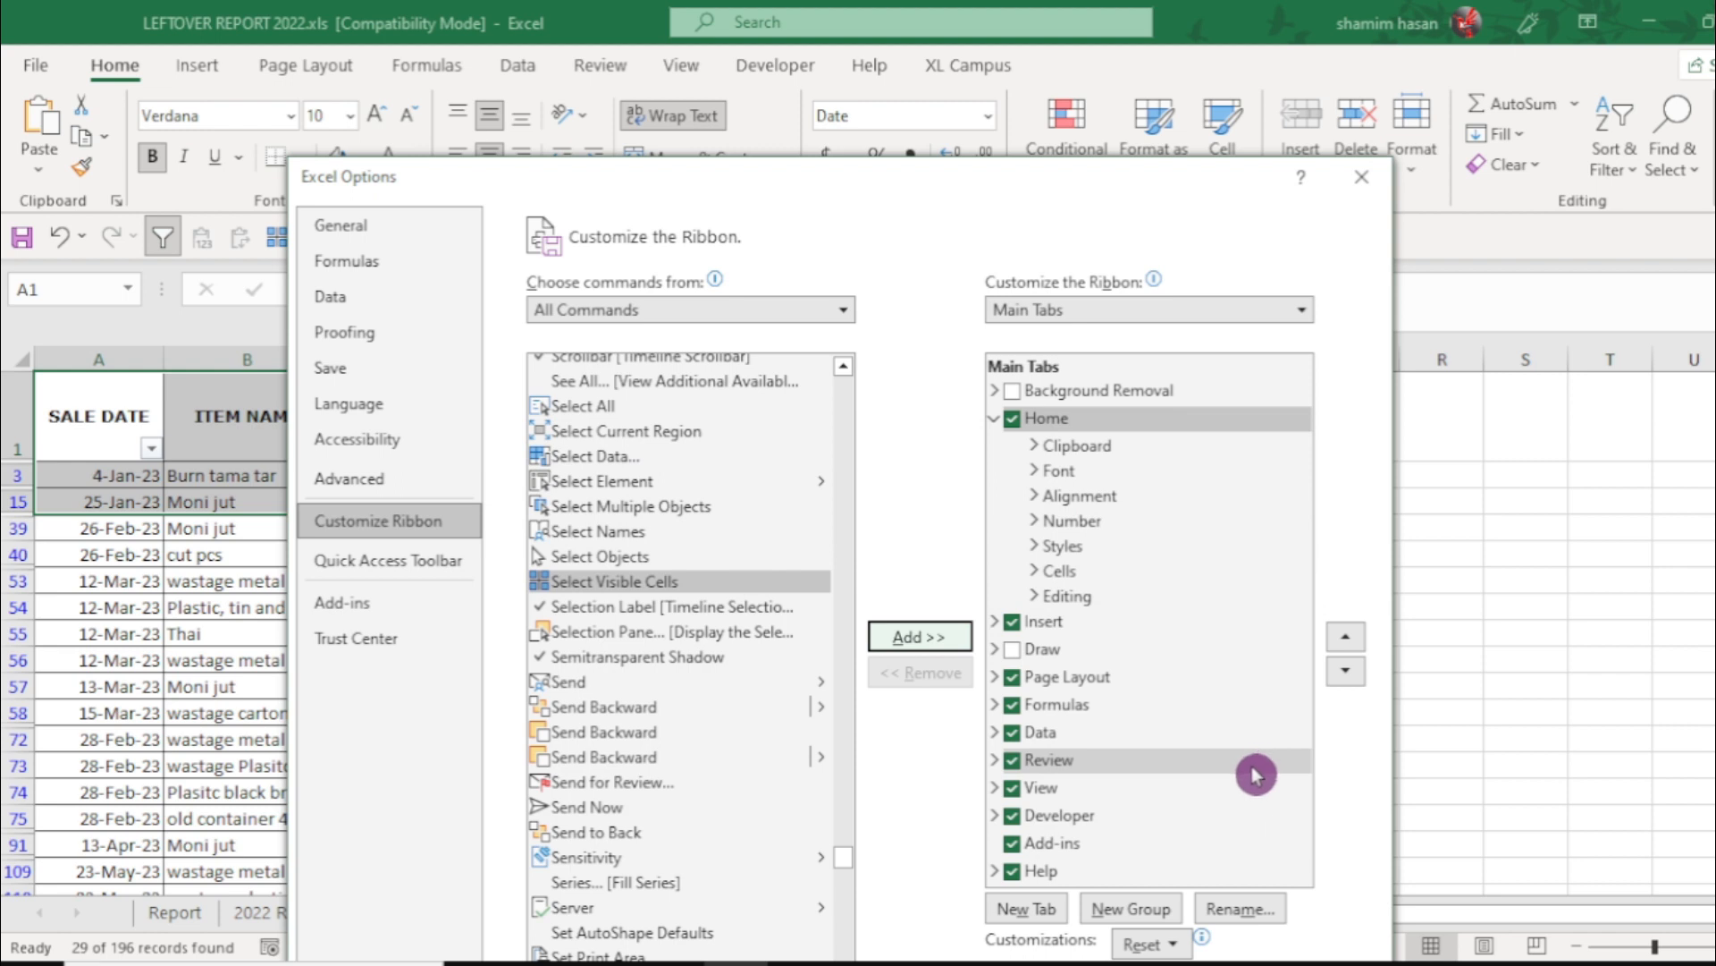
pyautogui.moveTo(1104, 181); pyautogui.dragTo(1030, 98)
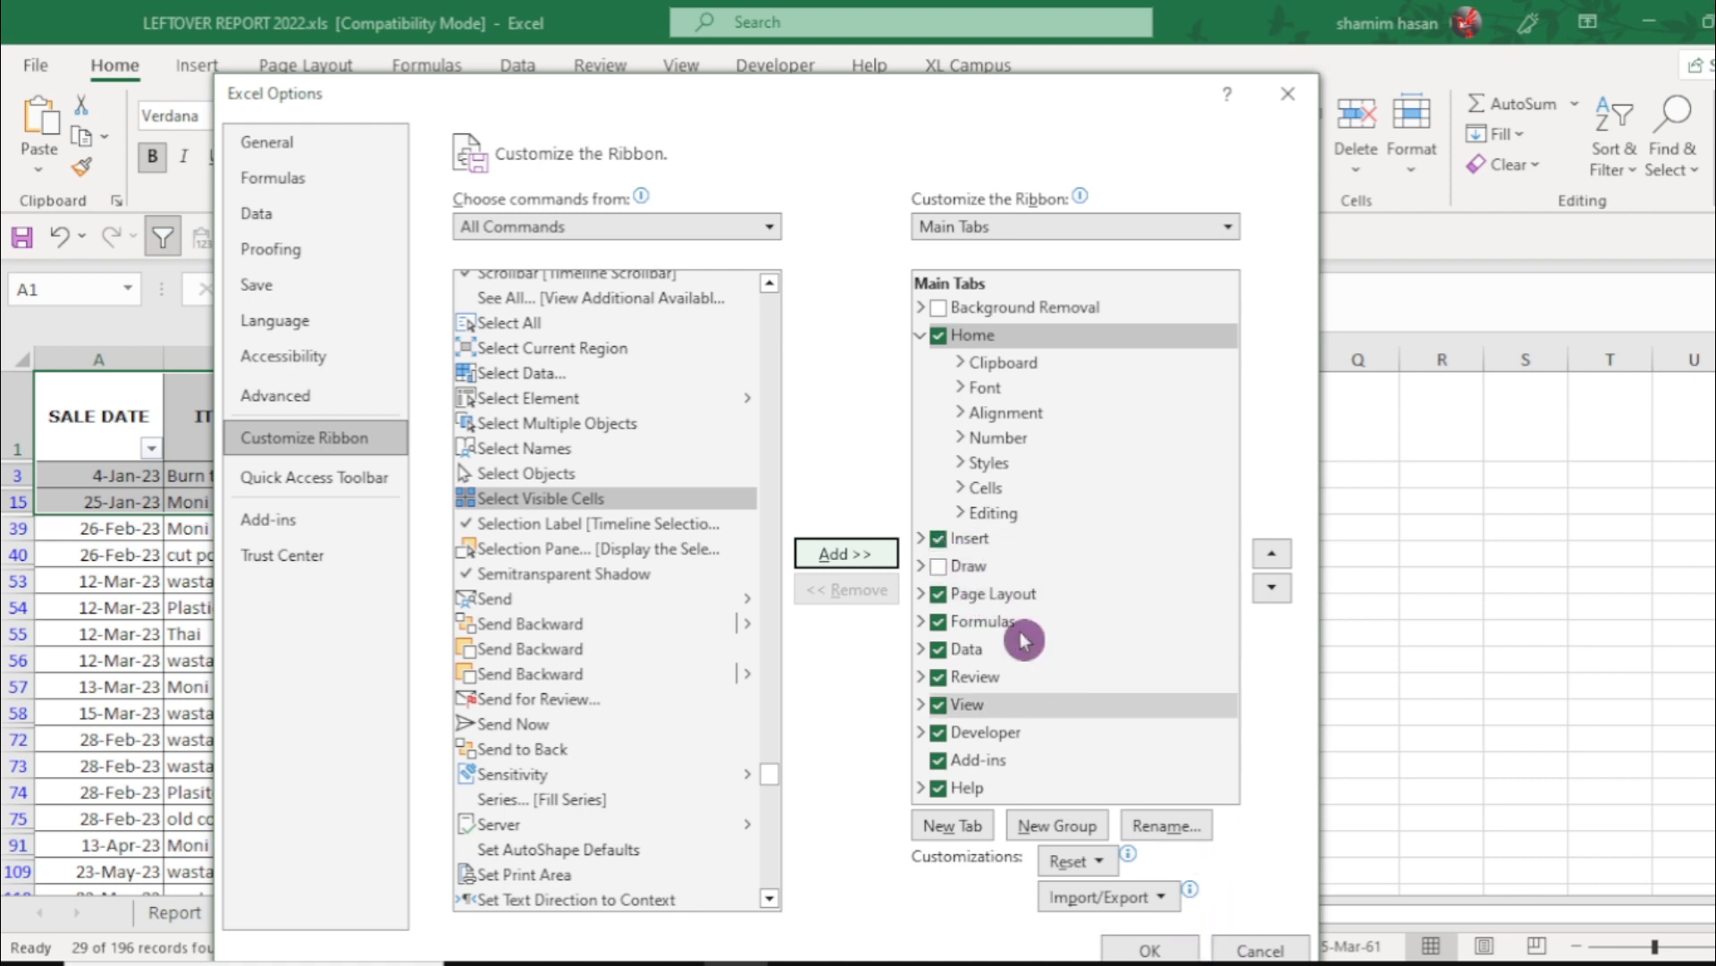
pyautogui.moveTo(1141, 96); pyautogui.dragTo(1102, 26)
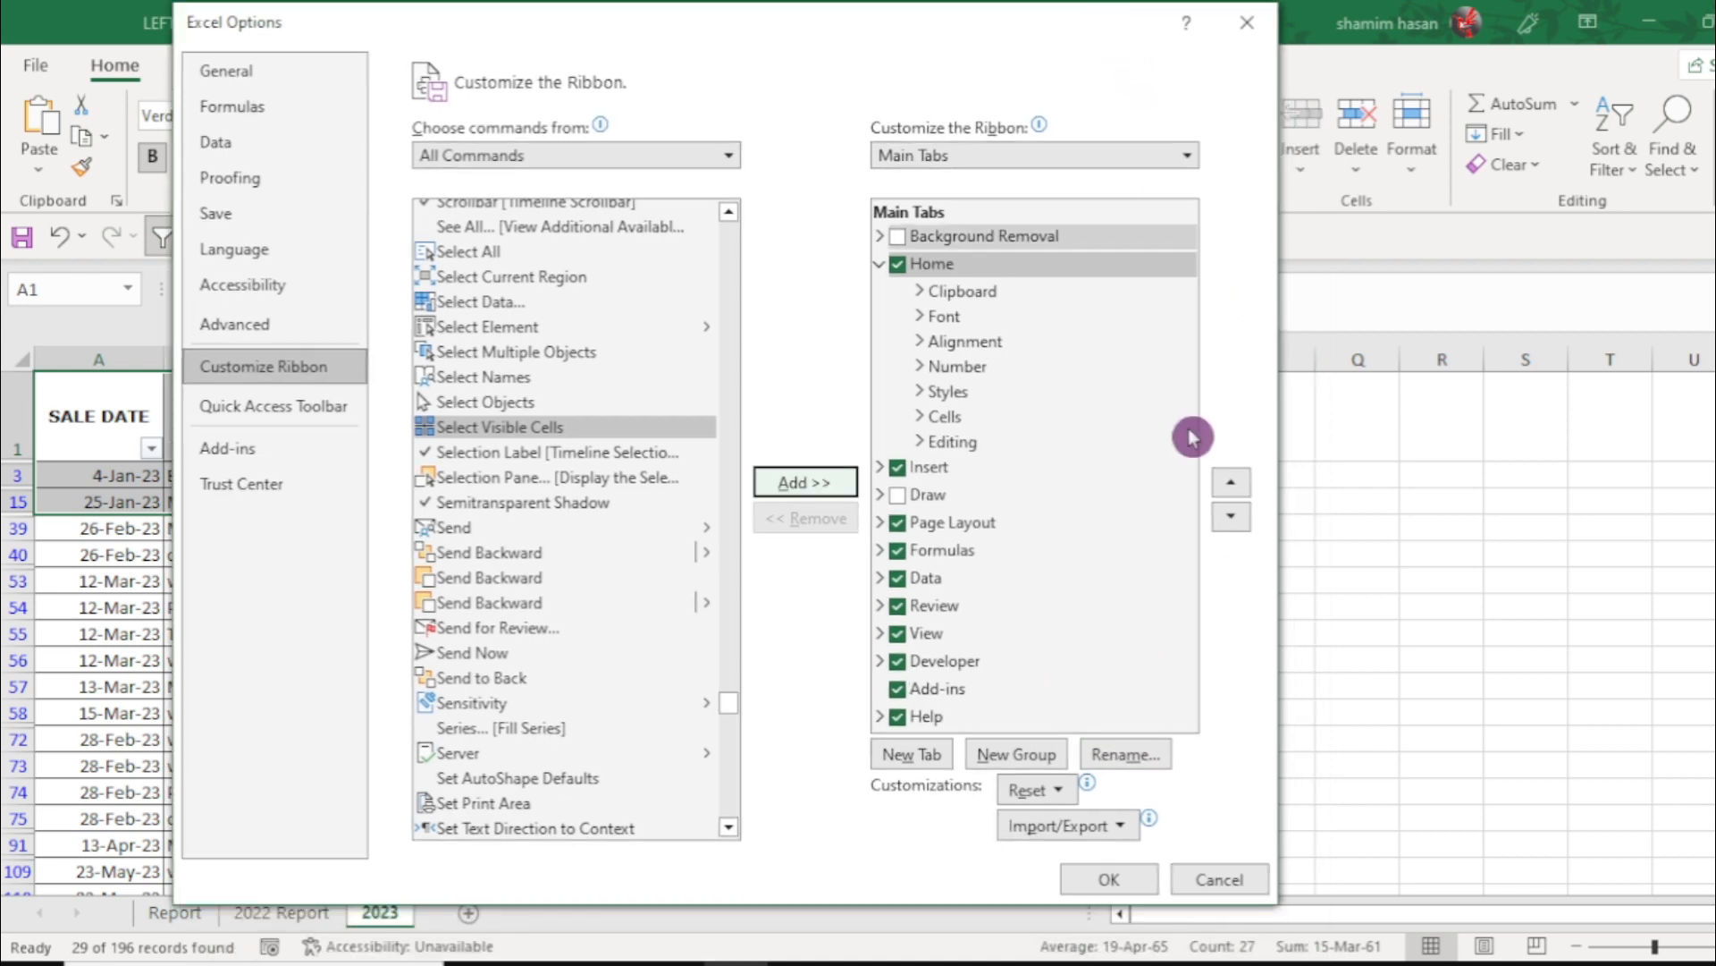
pyautogui.click(1098, 879)
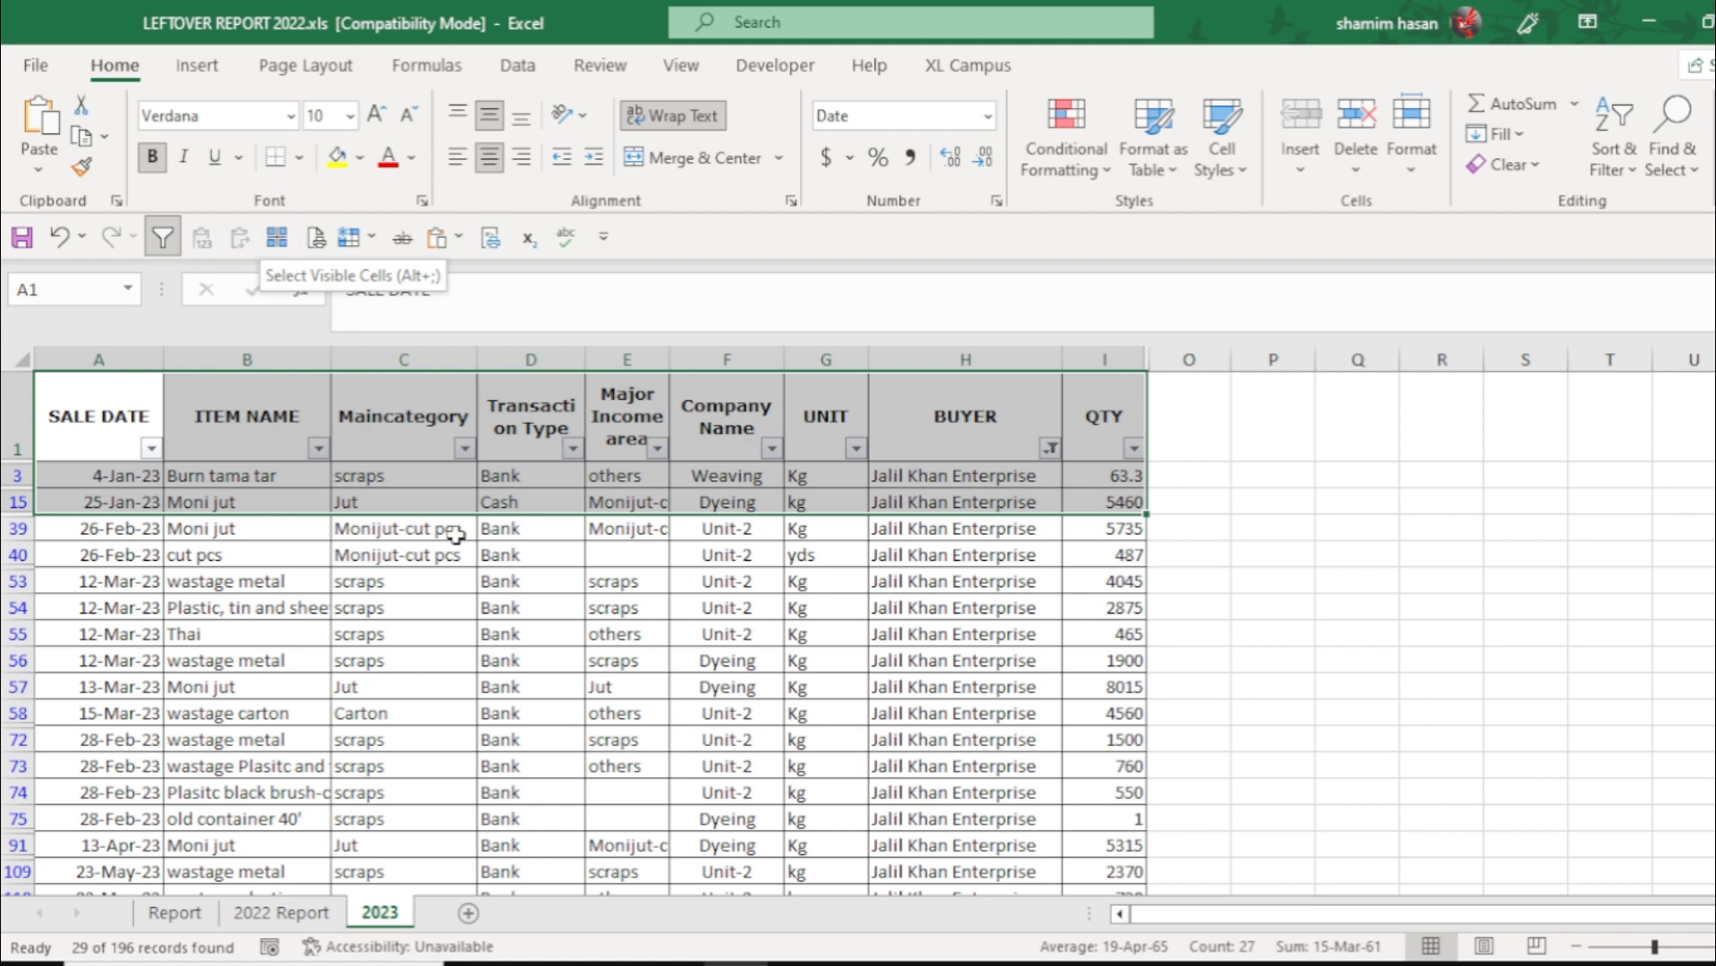
# Step: Copy only the visible cells of the filtered table, from A1 through column I of row 189, into a new sheet
pyautogui.moveTo(123, 393); pyautogui.dragTo(1117, 740)
pyautogui.click(290, 240)
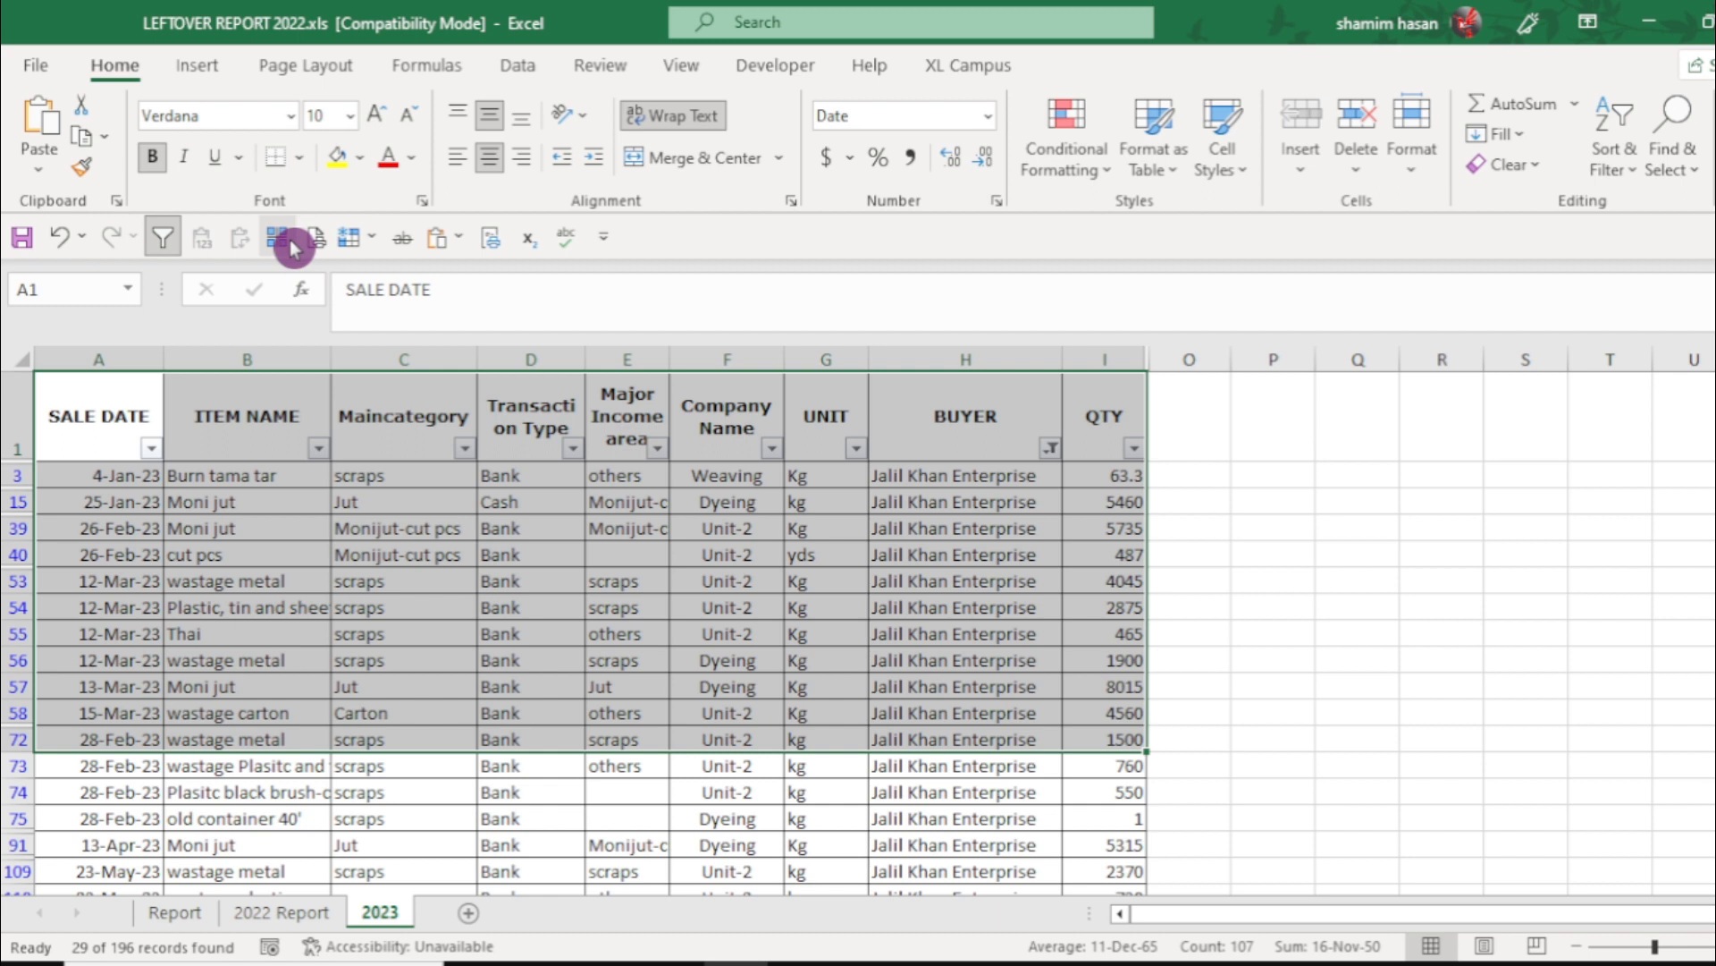
pyautogui.click(965, 554)
pyautogui.moveTo(112, 411); pyautogui.dragTo(1084, 863)
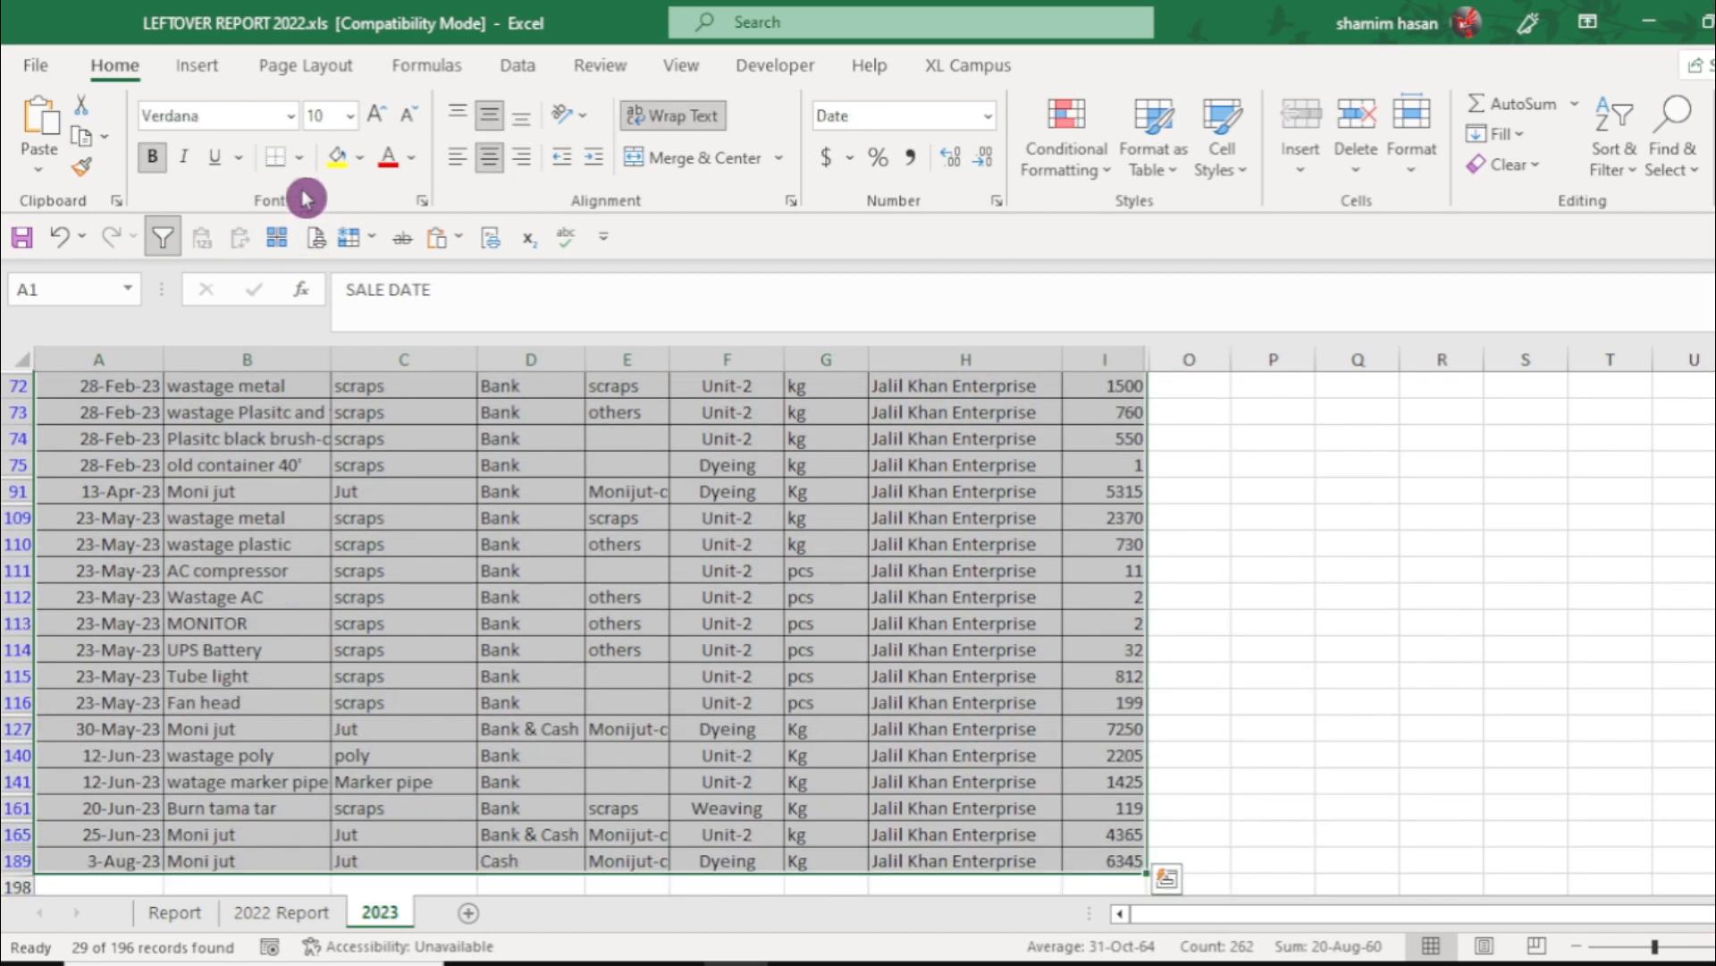
pyautogui.click(278, 238)
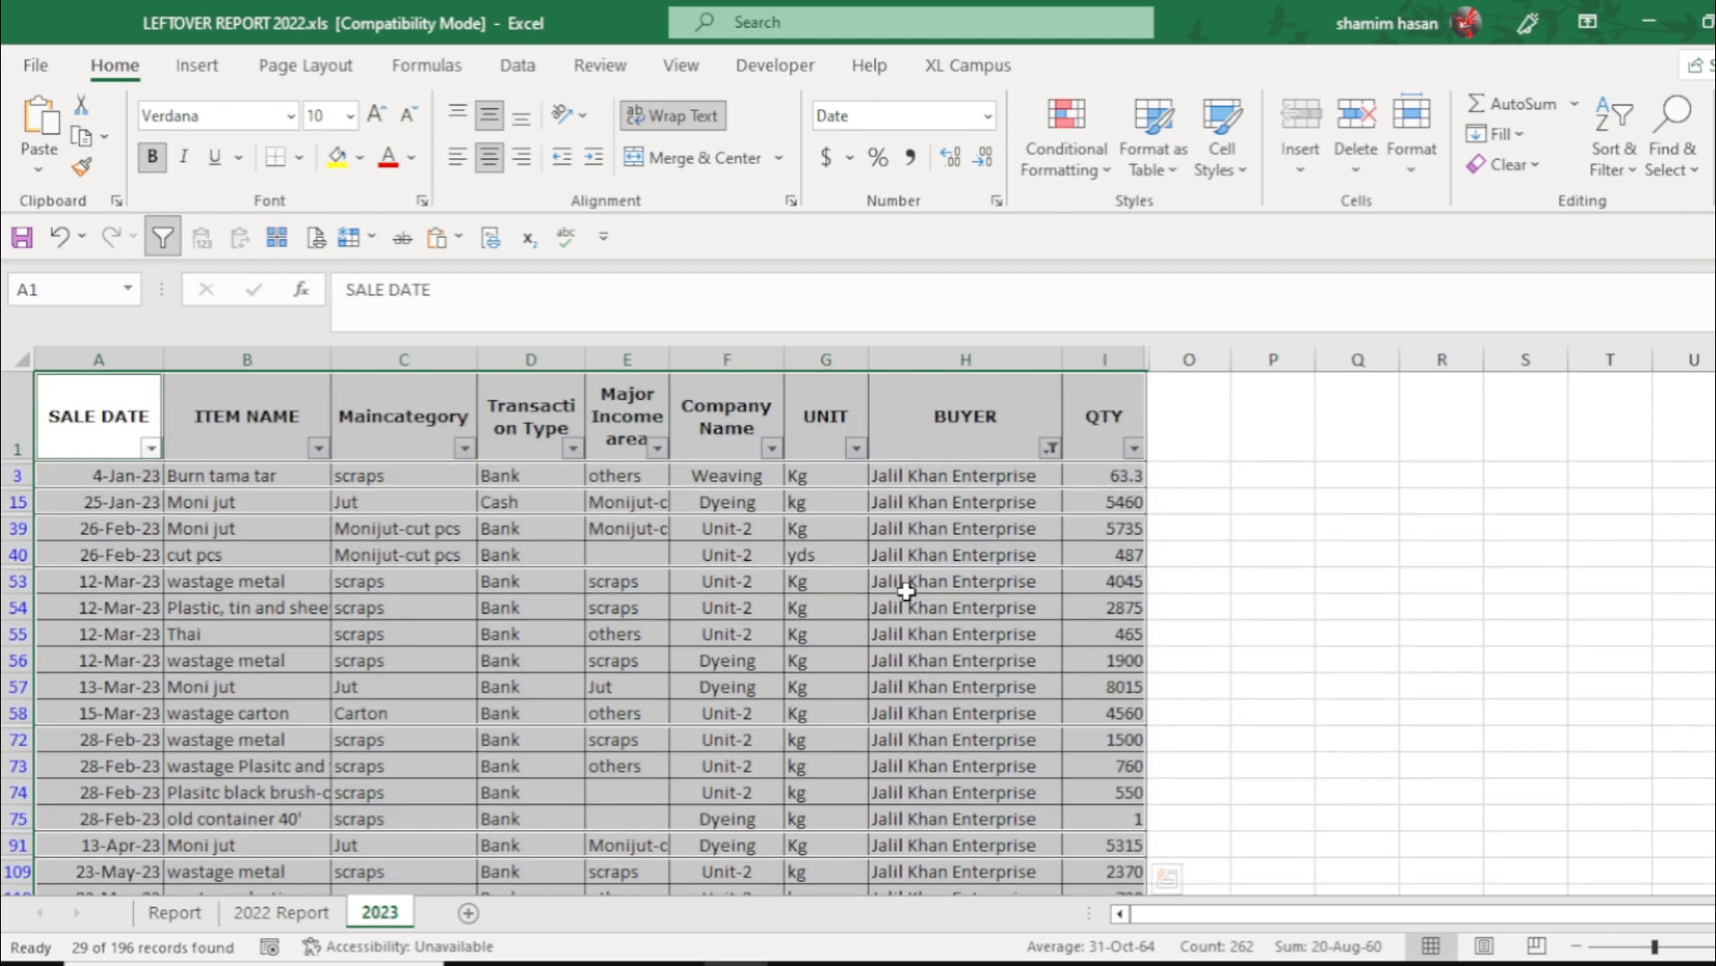
pyautogui.hotkey('ctrl', 'c')
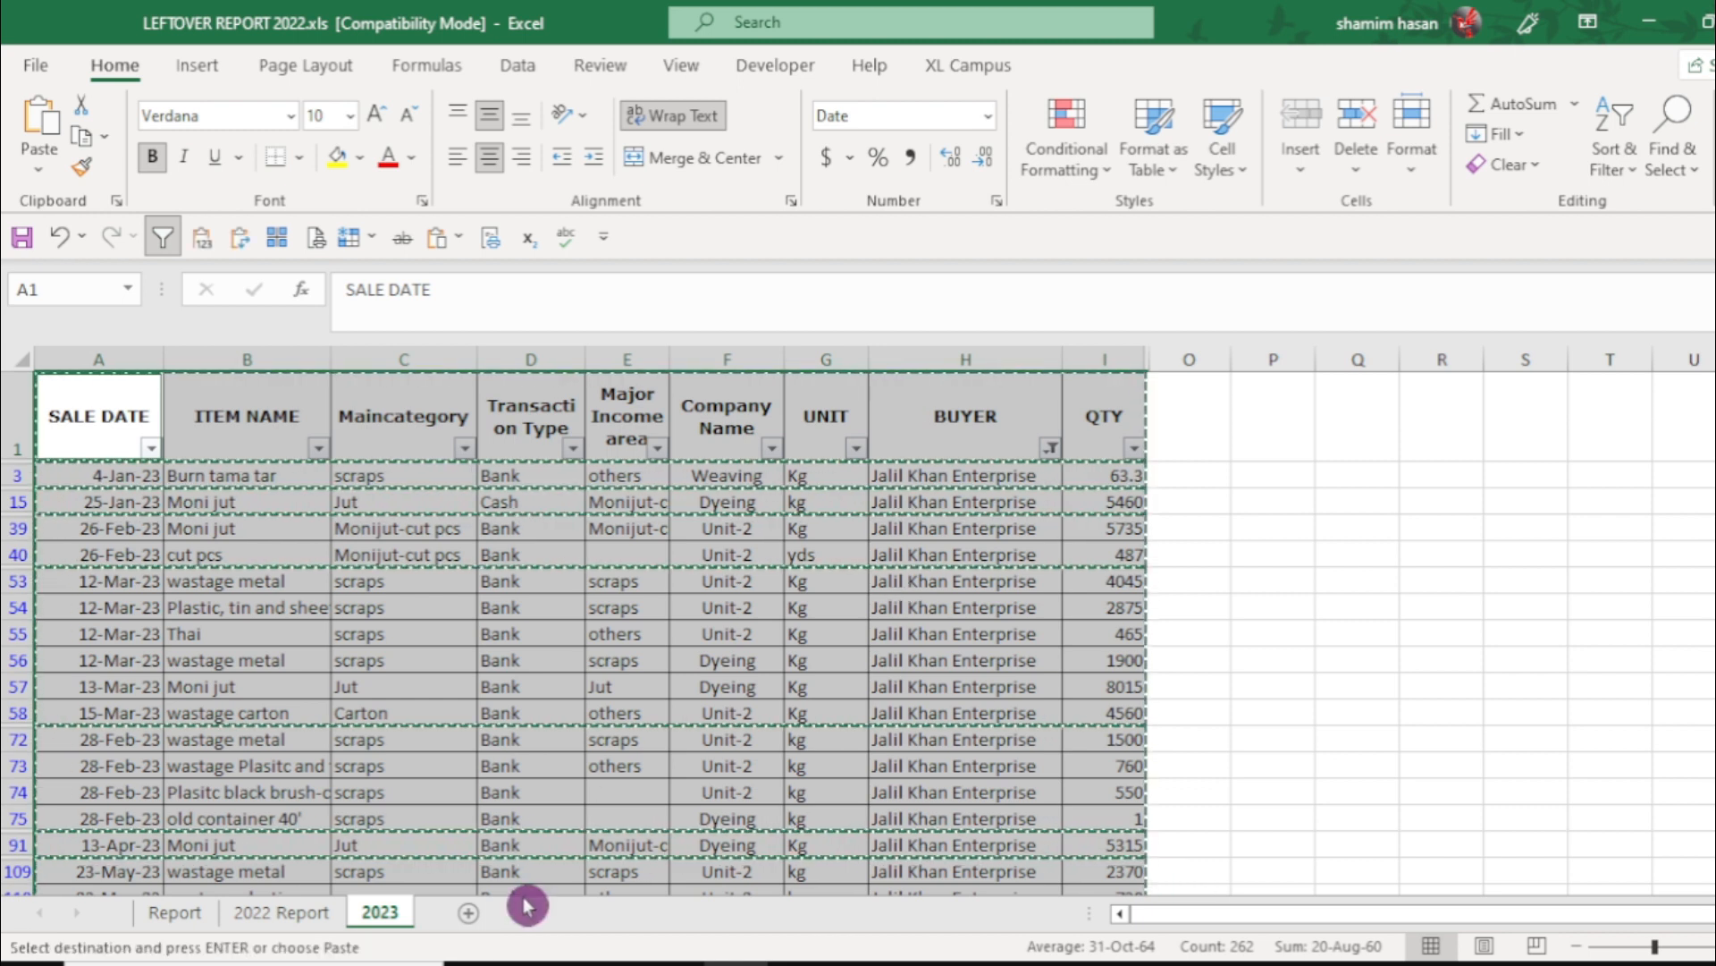
pyautogui.click(472, 914)
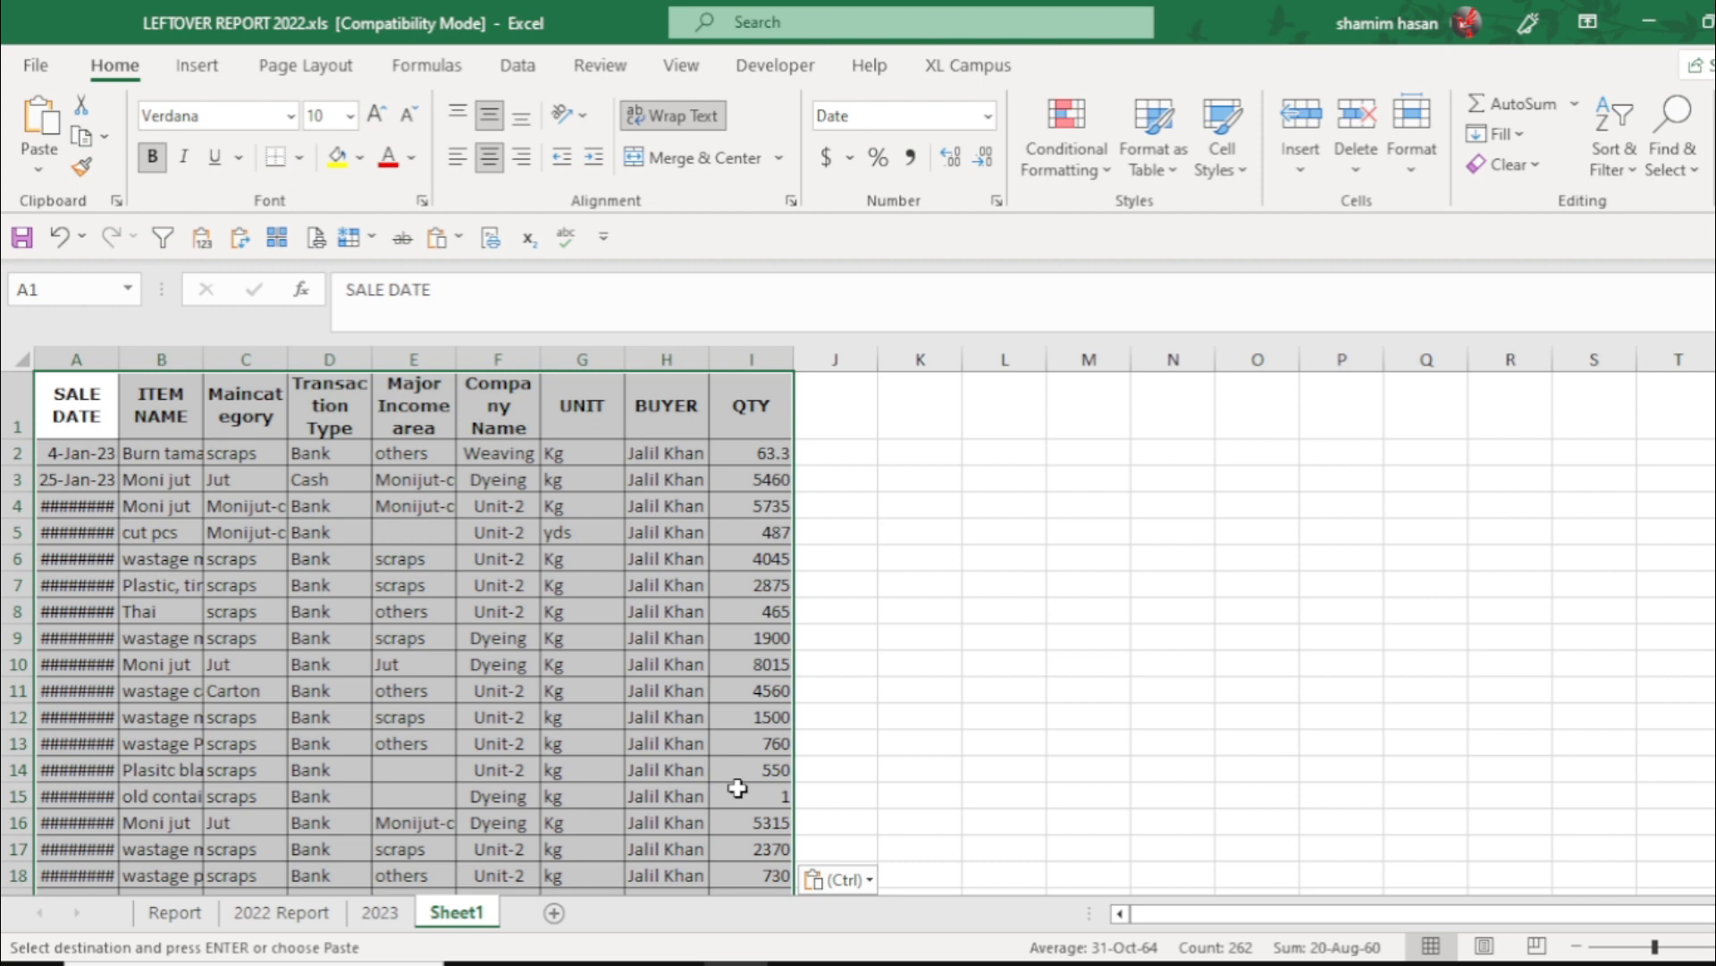
# Step: Fit columns A and B of the new sheet to their contents, and return to the 2023 sheet
pyautogui.doubleClick(119, 356)
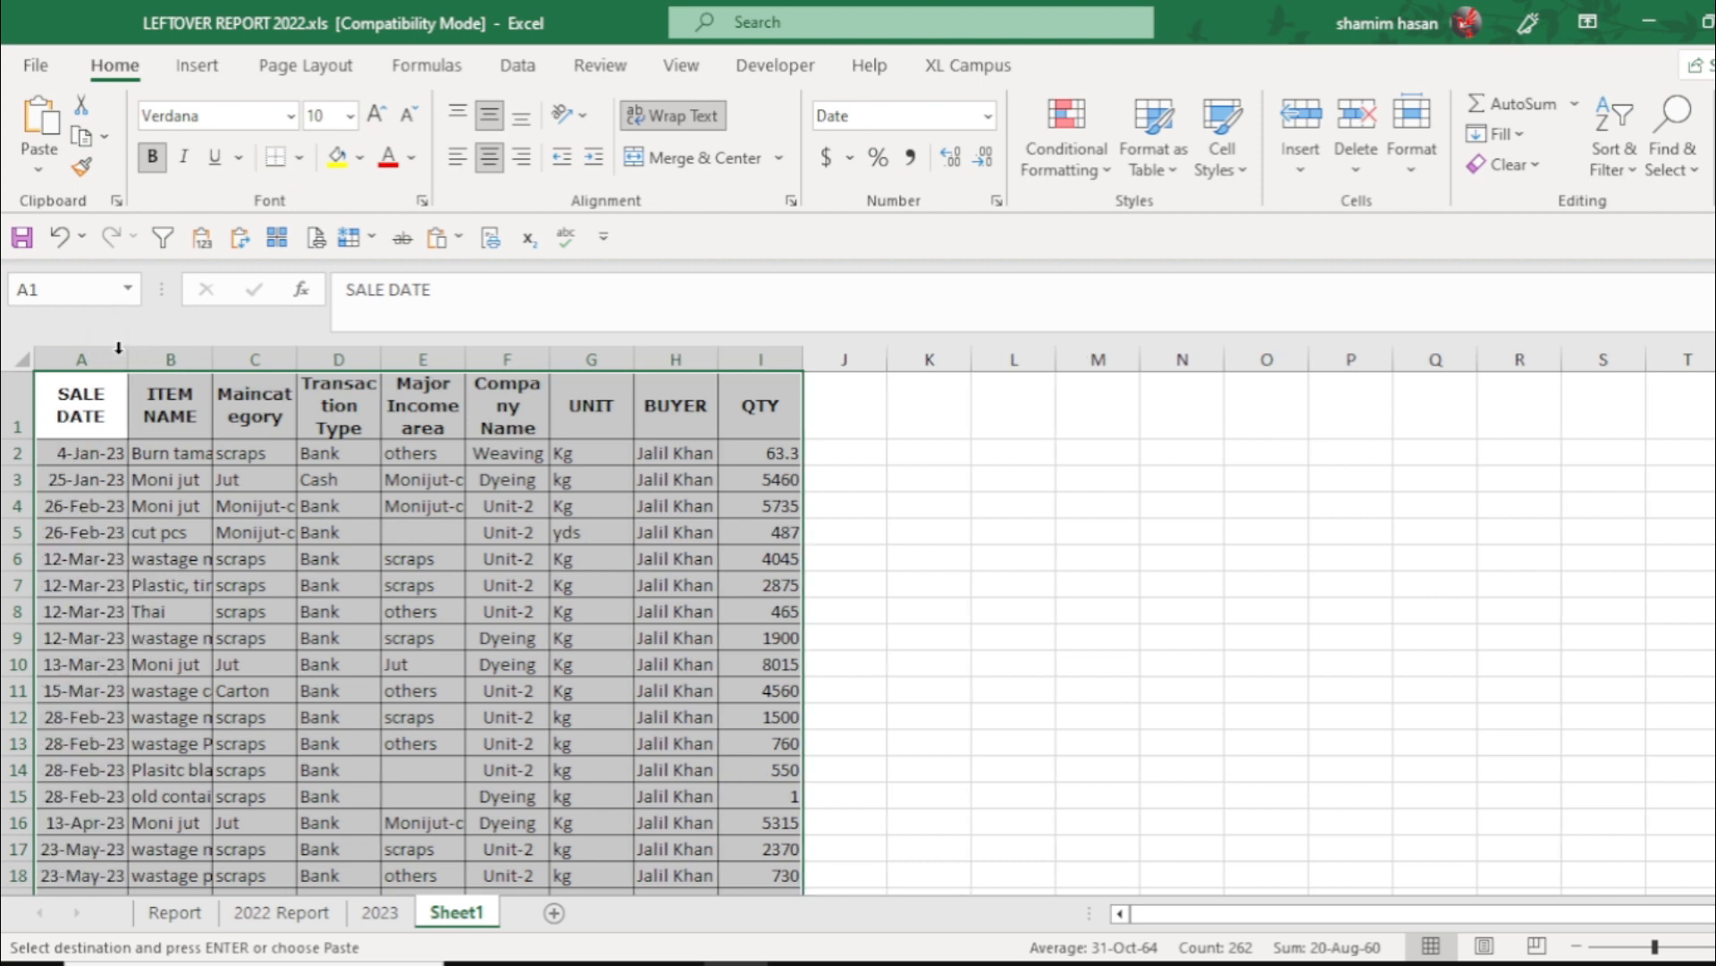
pyautogui.doubleClick(218, 356)
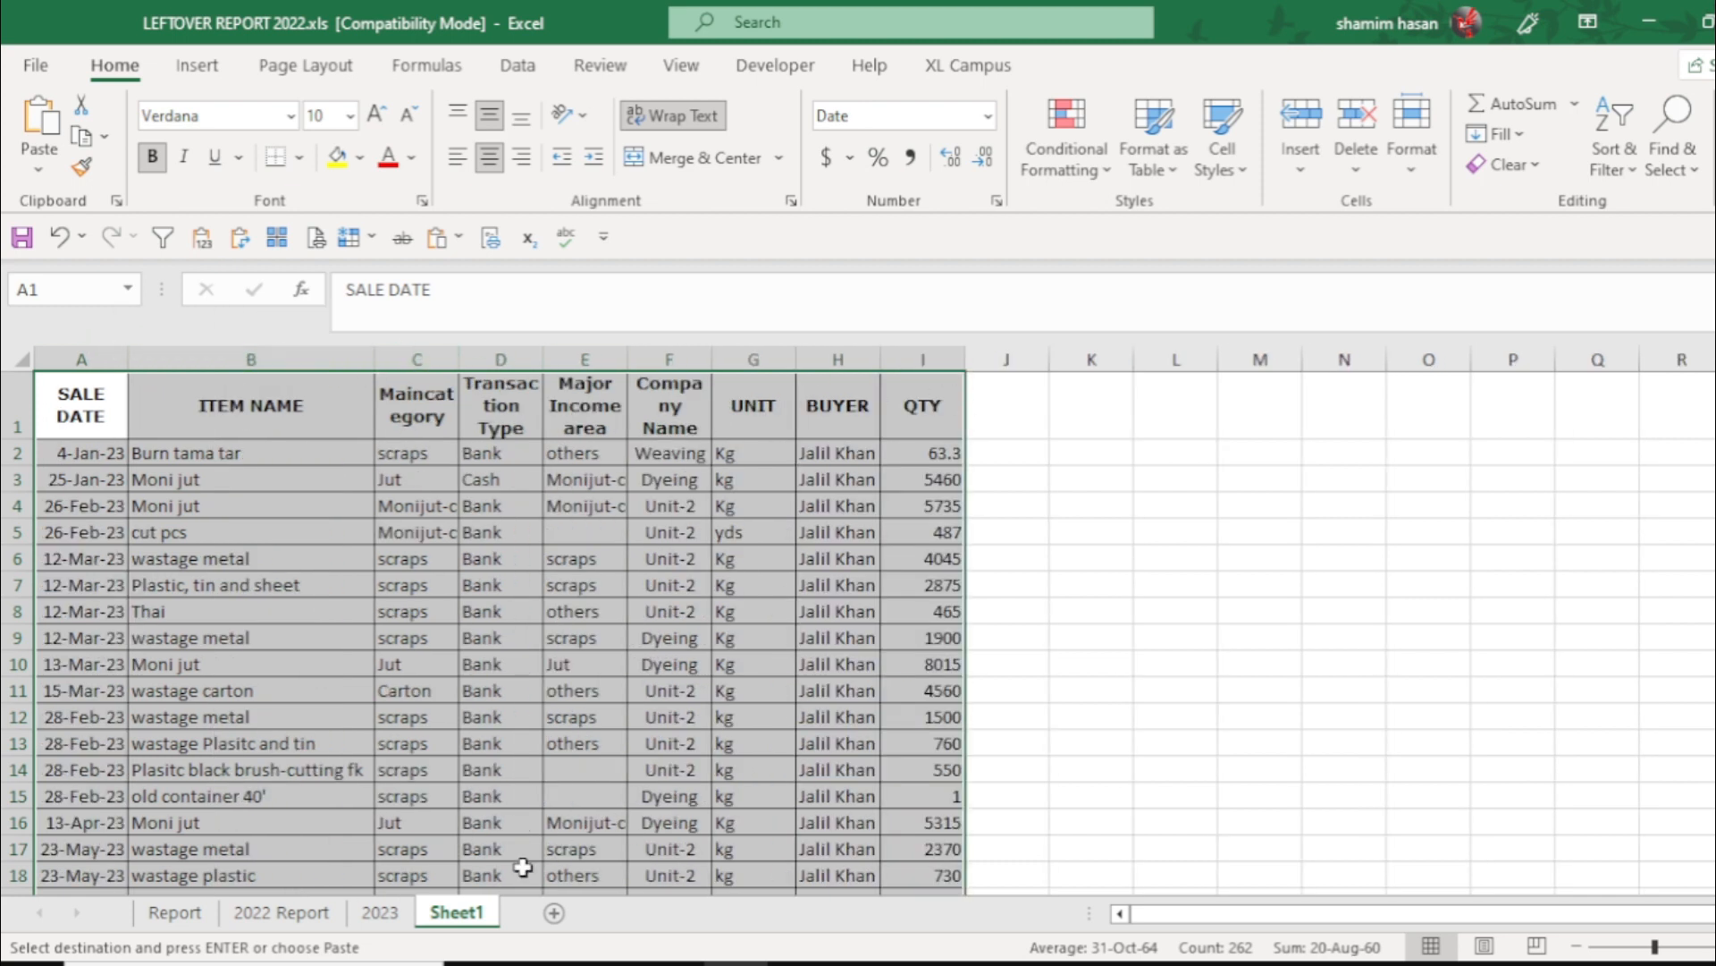
pyautogui.click(380, 912)
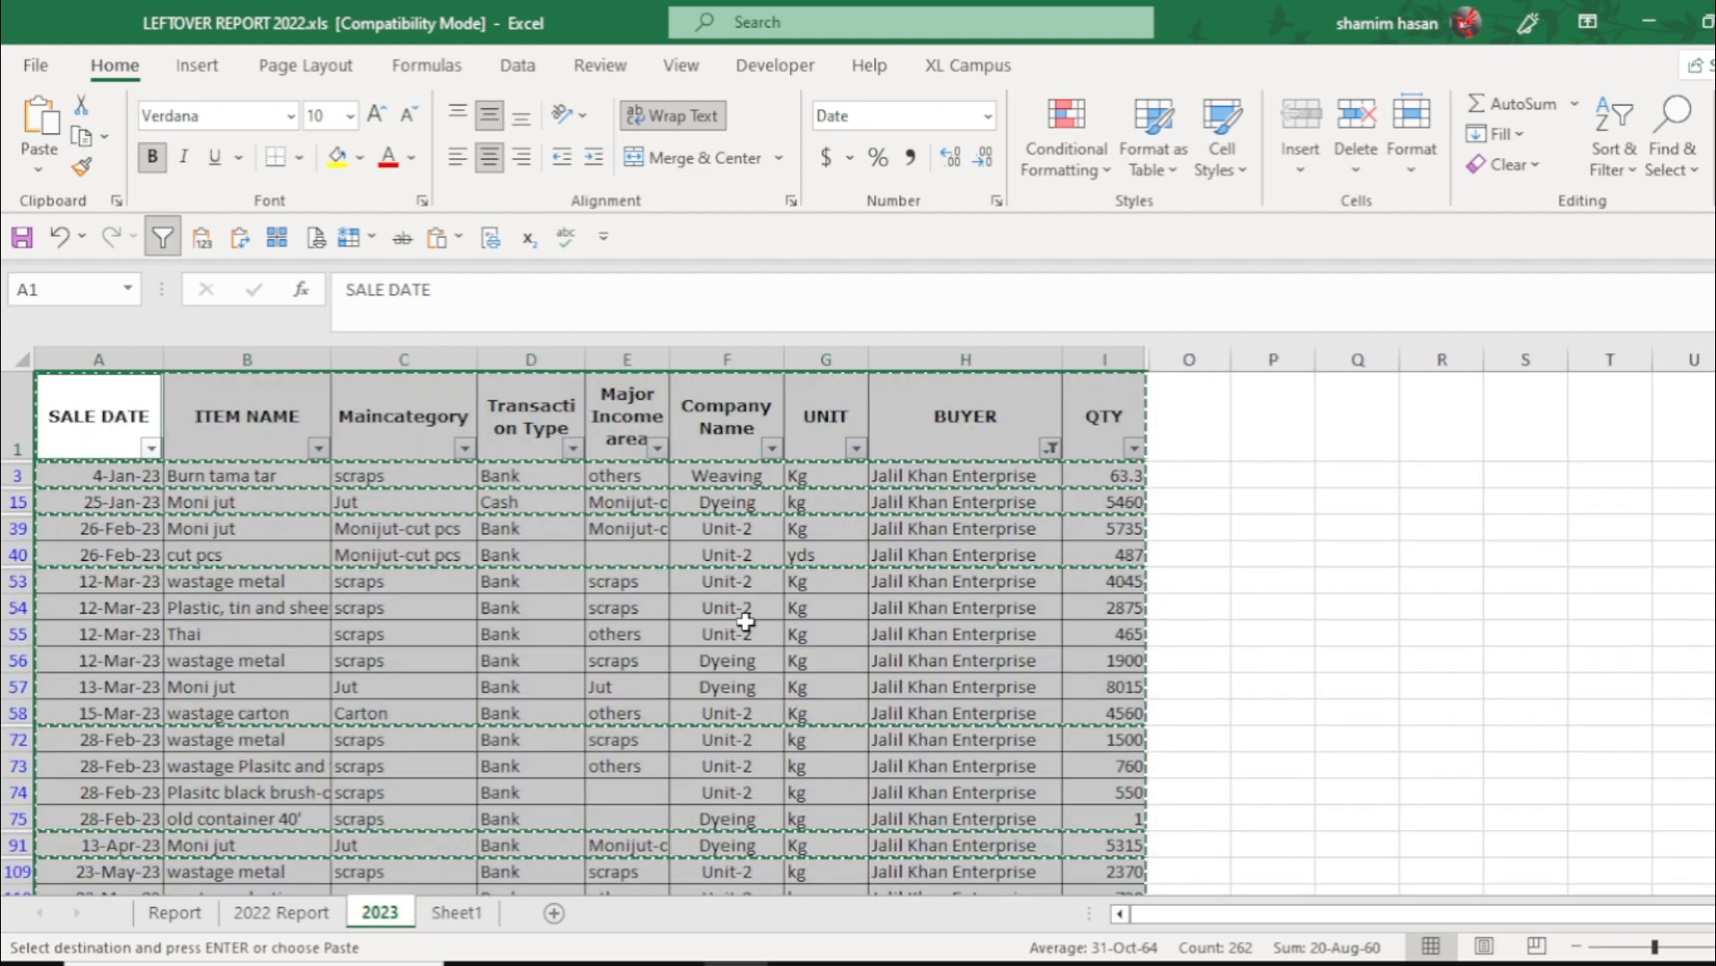
# Step: Cancel the pending copy and filter the BUYER column to show only Himel Enterprise
pyautogui.press('Escape')
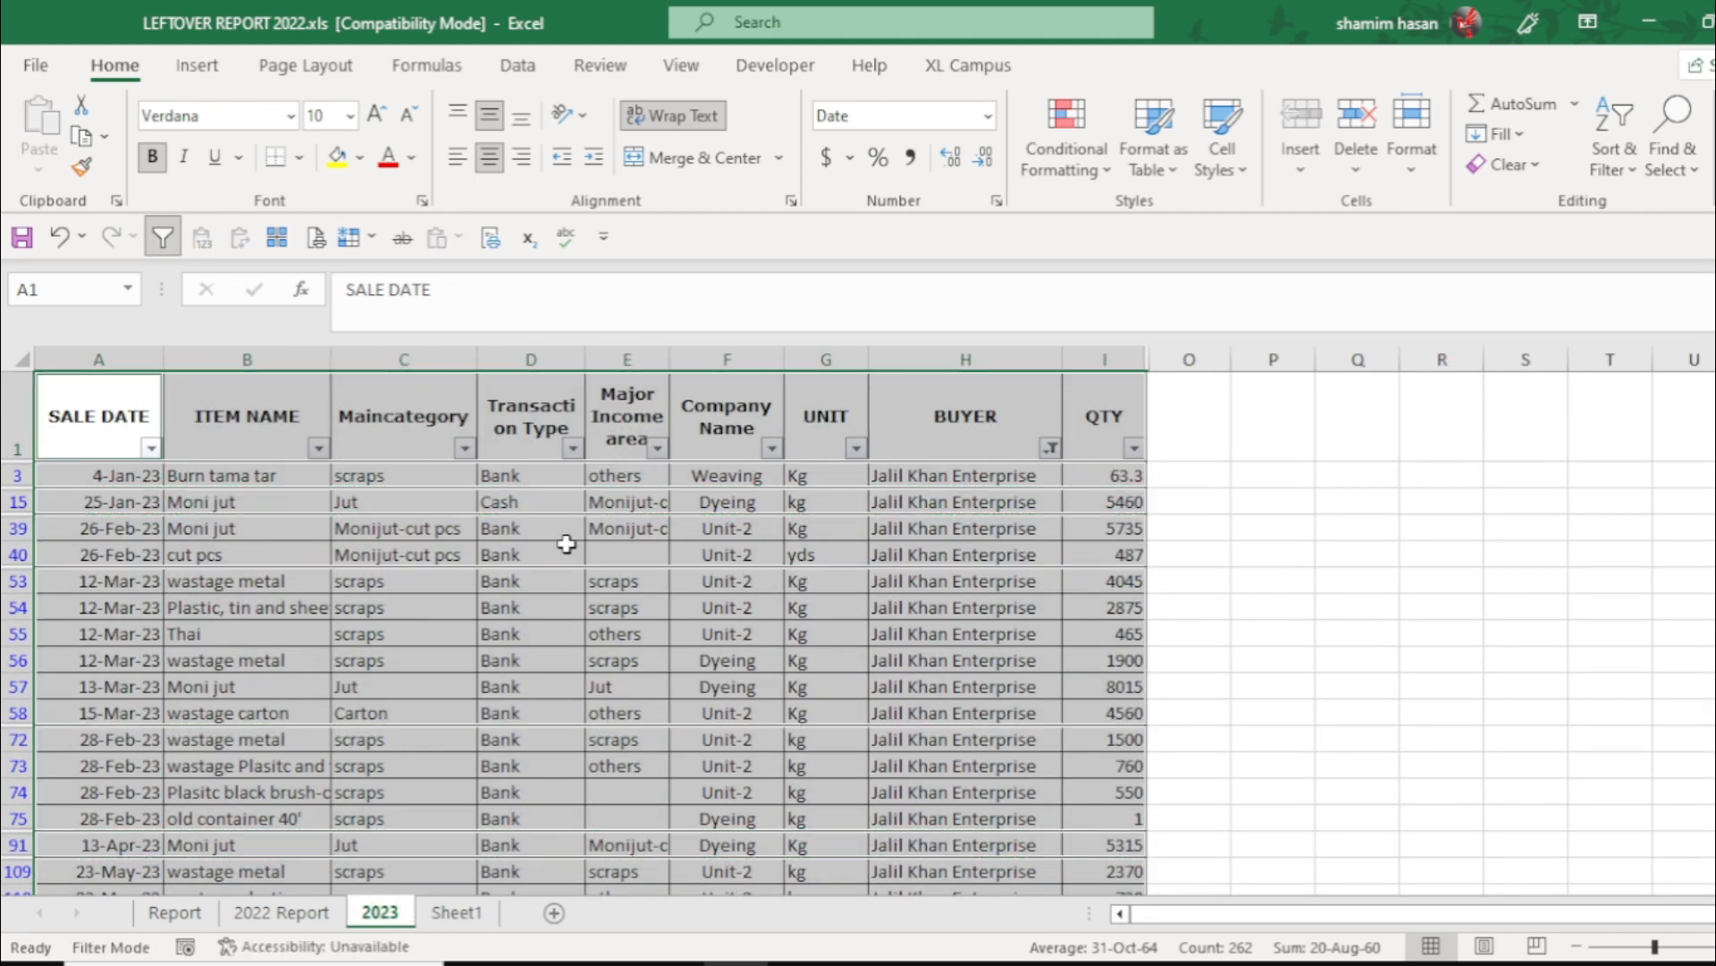
pyautogui.click(1051, 447)
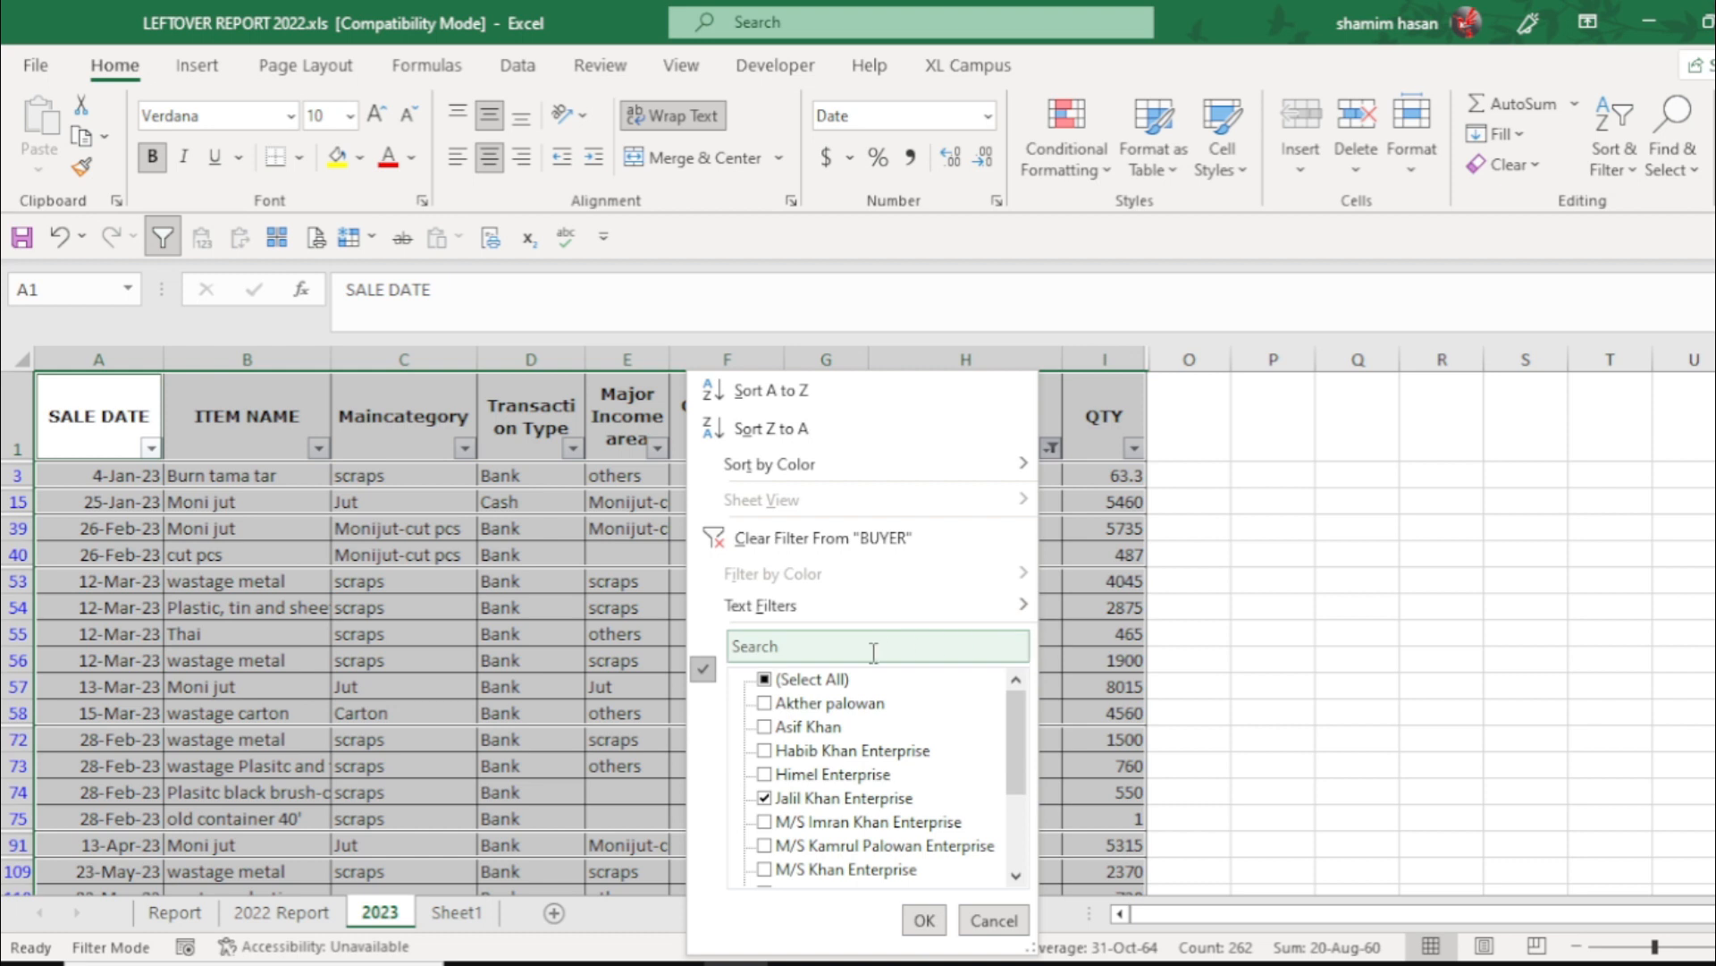
pyautogui.click(766, 679)
pyautogui.click(778, 705)
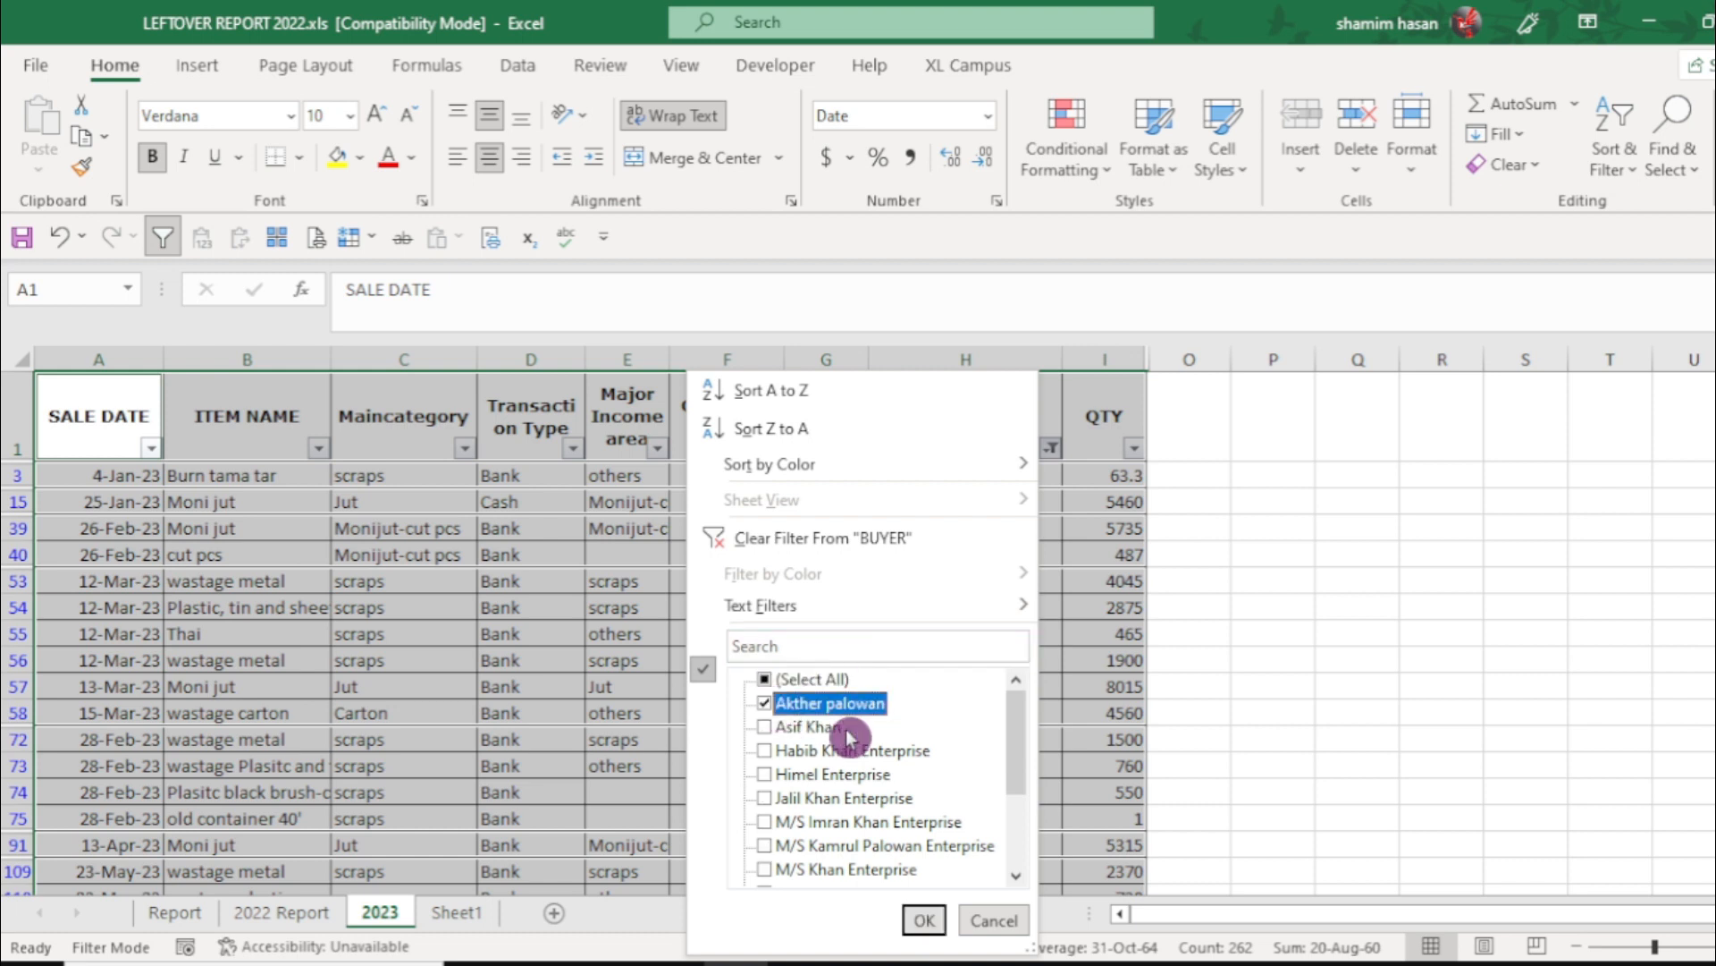
pyautogui.click(765, 704)
pyautogui.click(766, 775)
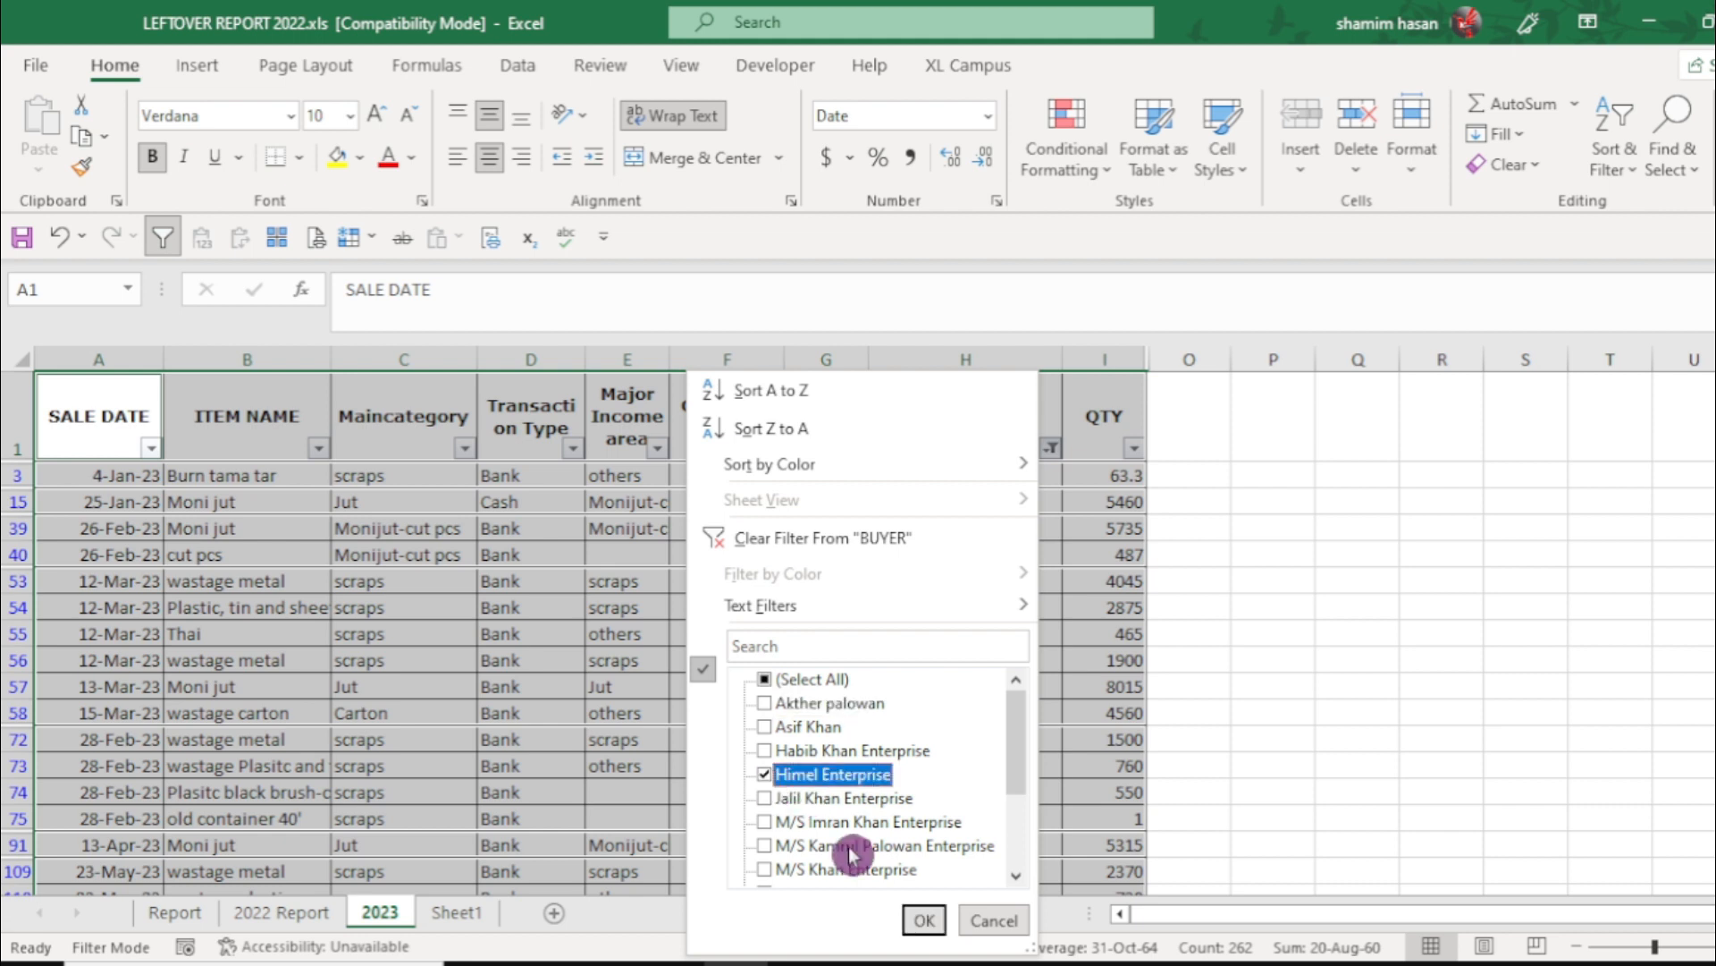
pyautogui.click(924, 920)
# Step: Select the filtered table from A1 through column I of row 149, restrict the selection to visible cells, and copy it
pyautogui.click(842, 654)
pyautogui.moveTo(64, 396); pyautogui.dragTo(1099, 548)
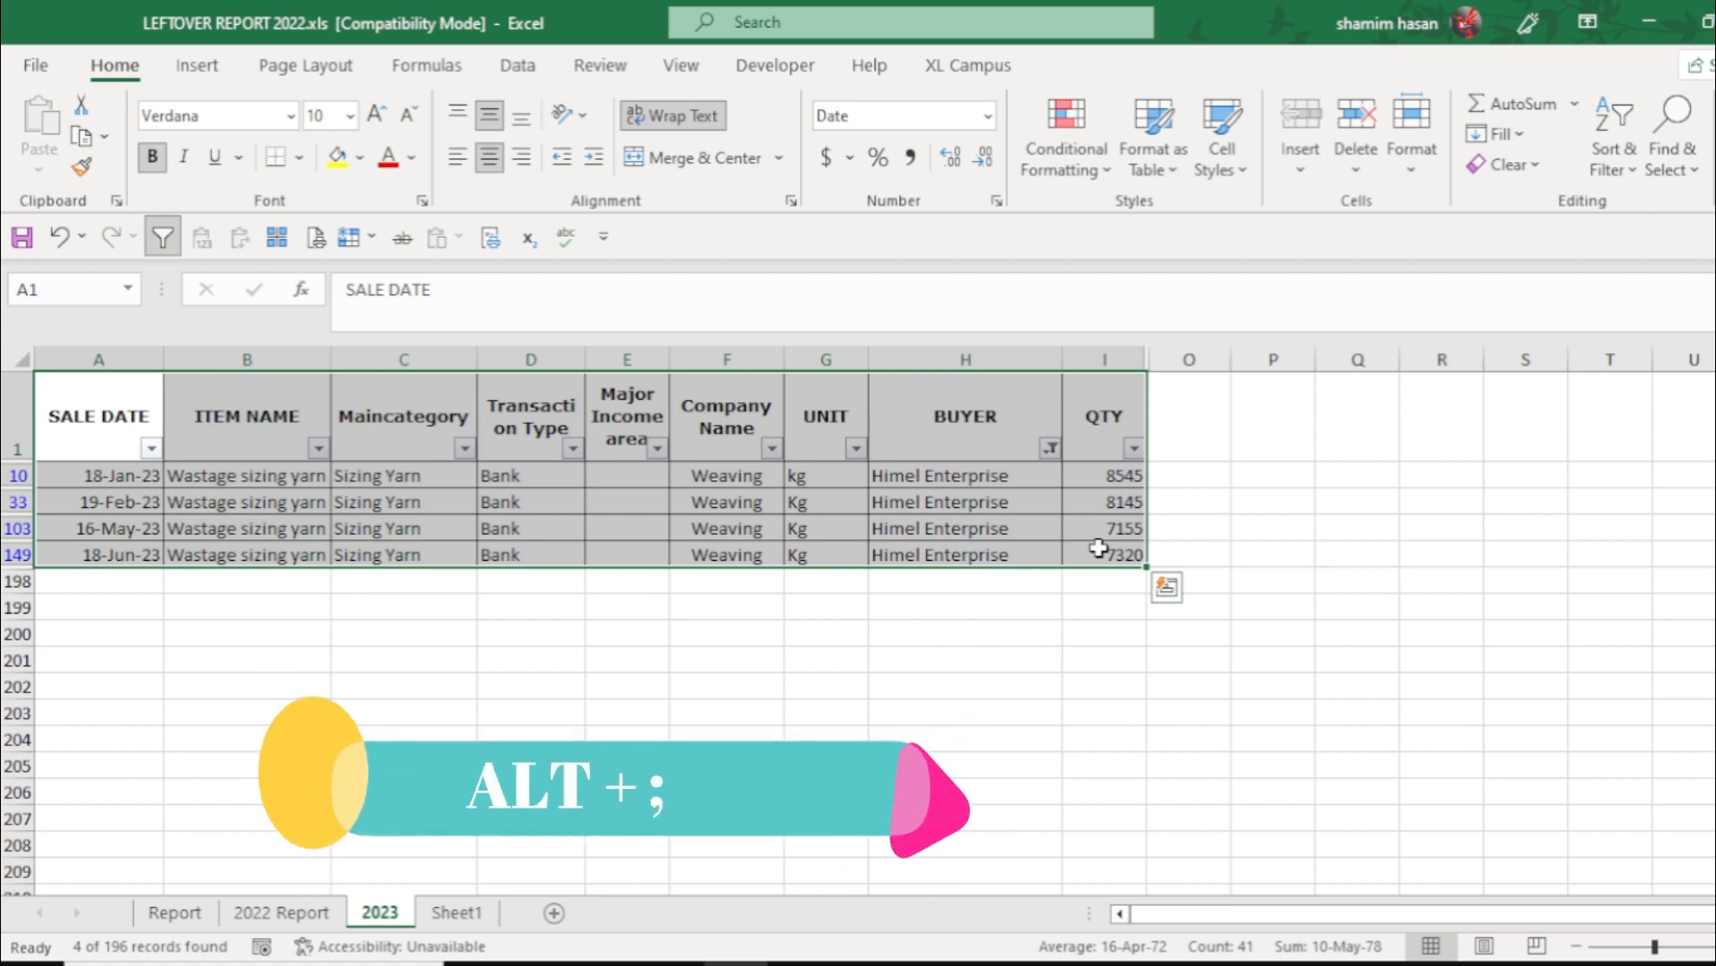
pyautogui.hotkey('alt', ';')
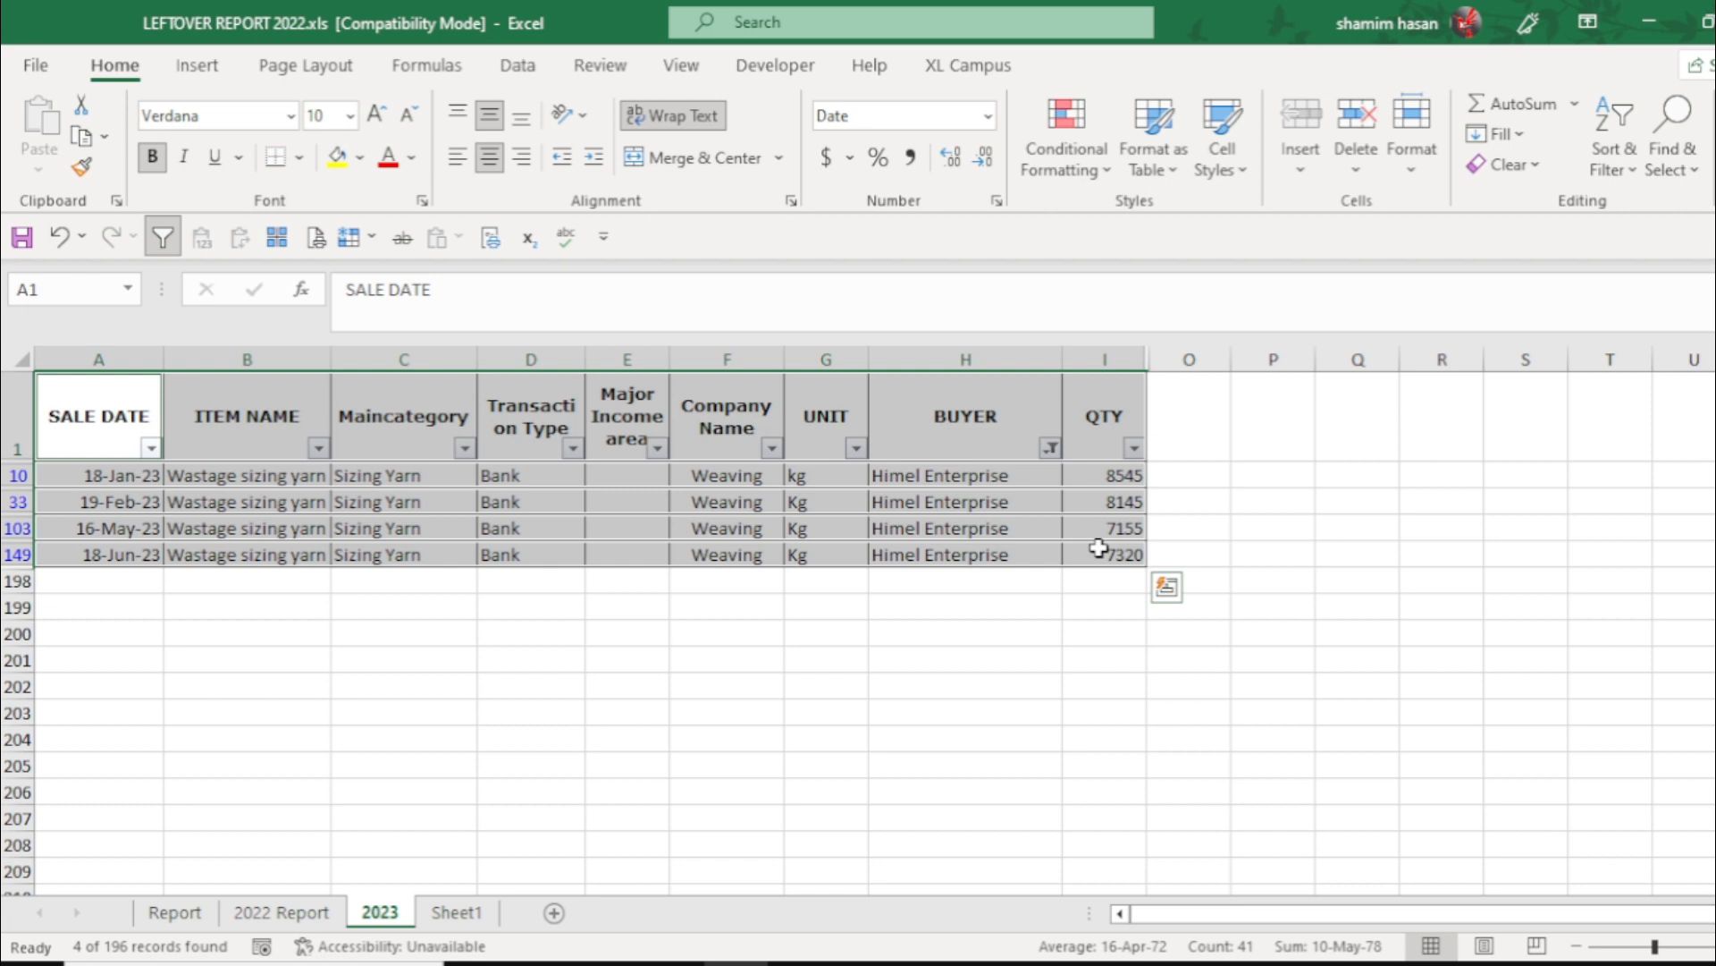
pyautogui.hotkey('ctrl', 'c')
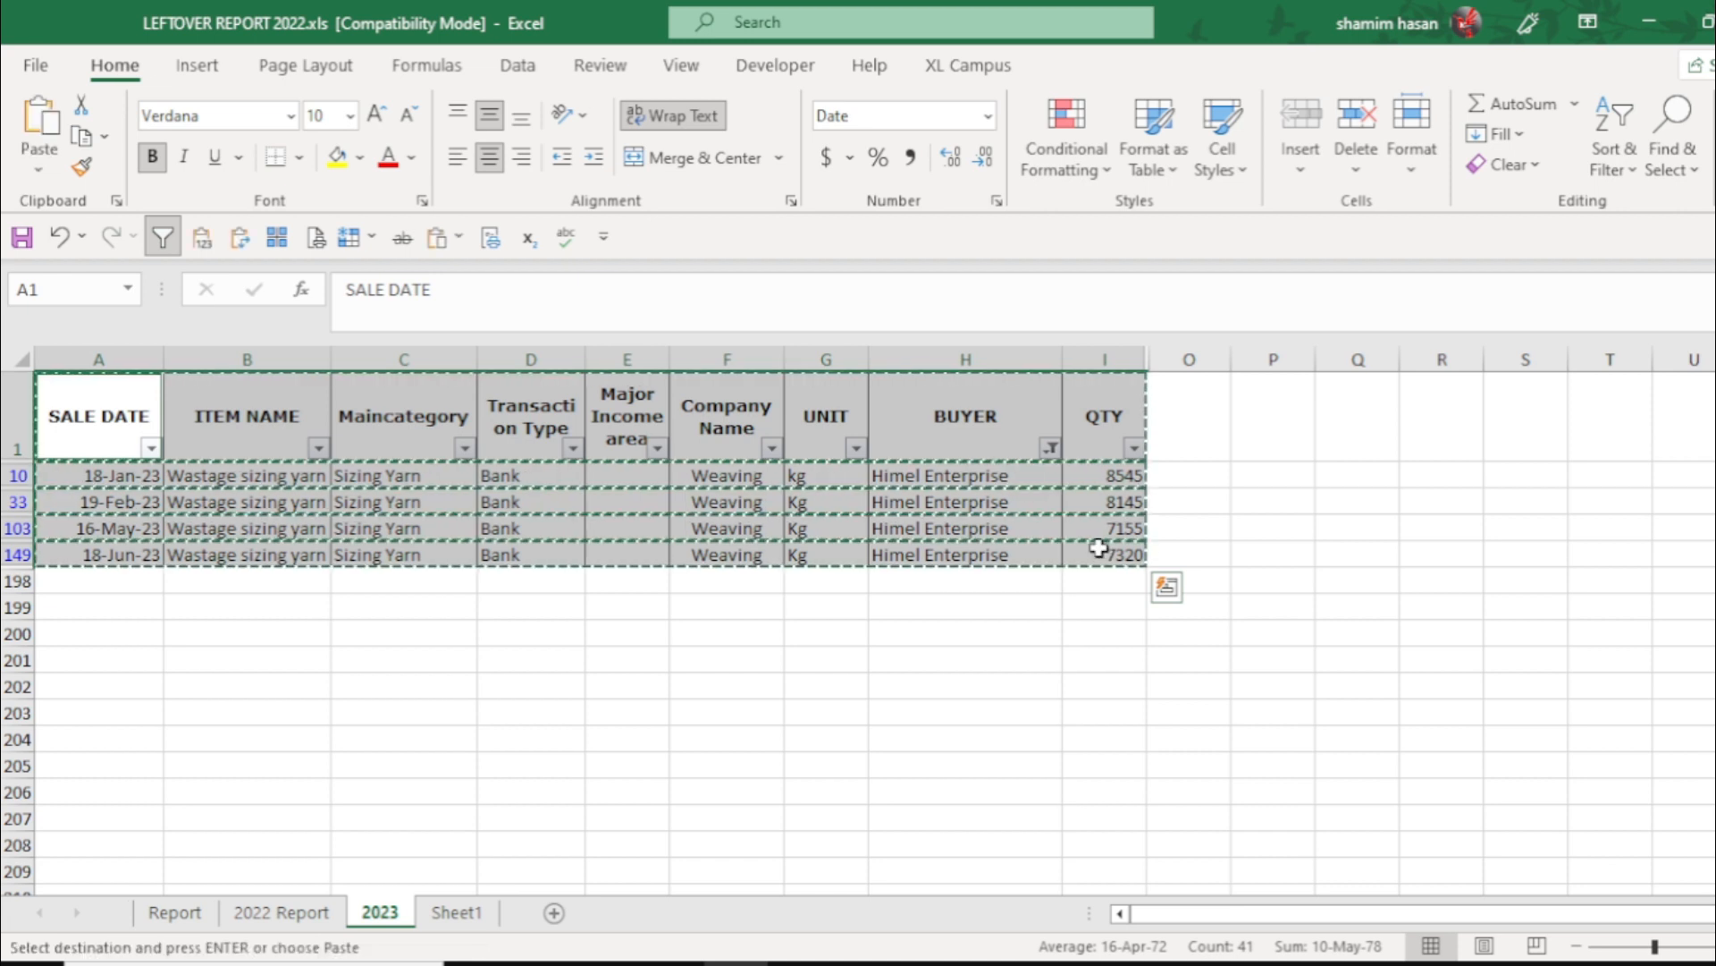
# Step: Add a new sheet after Sheet1 and paste the copied Himel Enterprise rows at A1
pyautogui.click(455, 912)
pyautogui.scroll(-9, 492, 796)
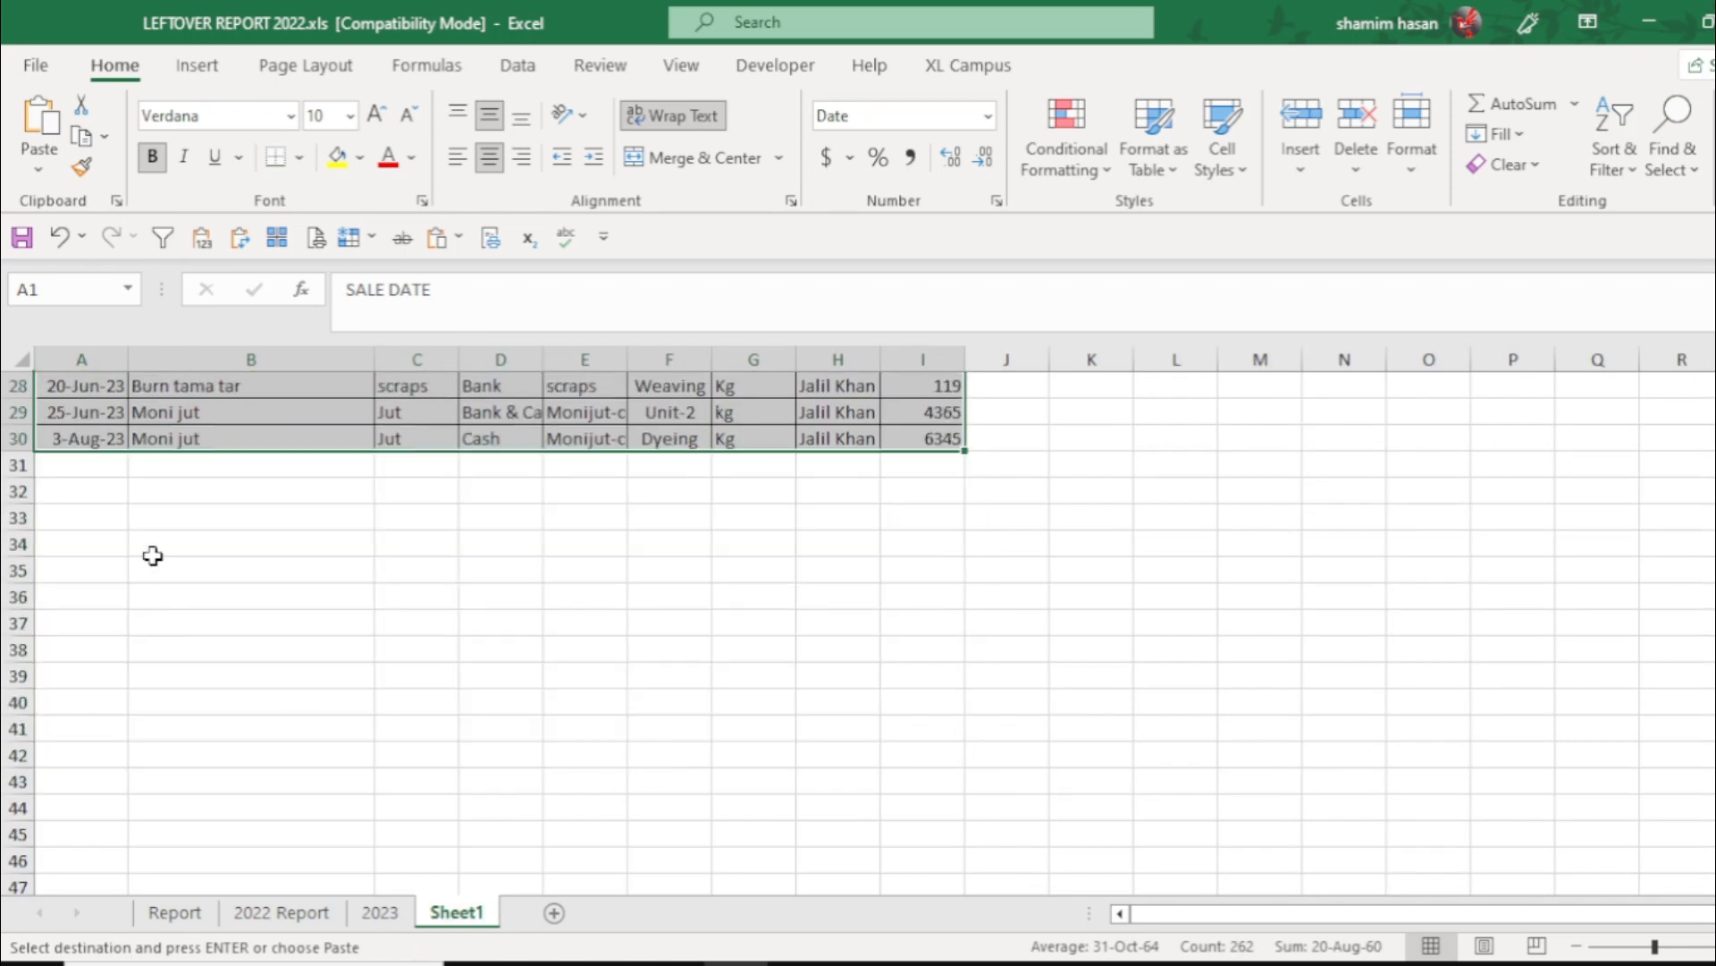
pyautogui.click(18, 518)
pyautogui.click(561, 918)
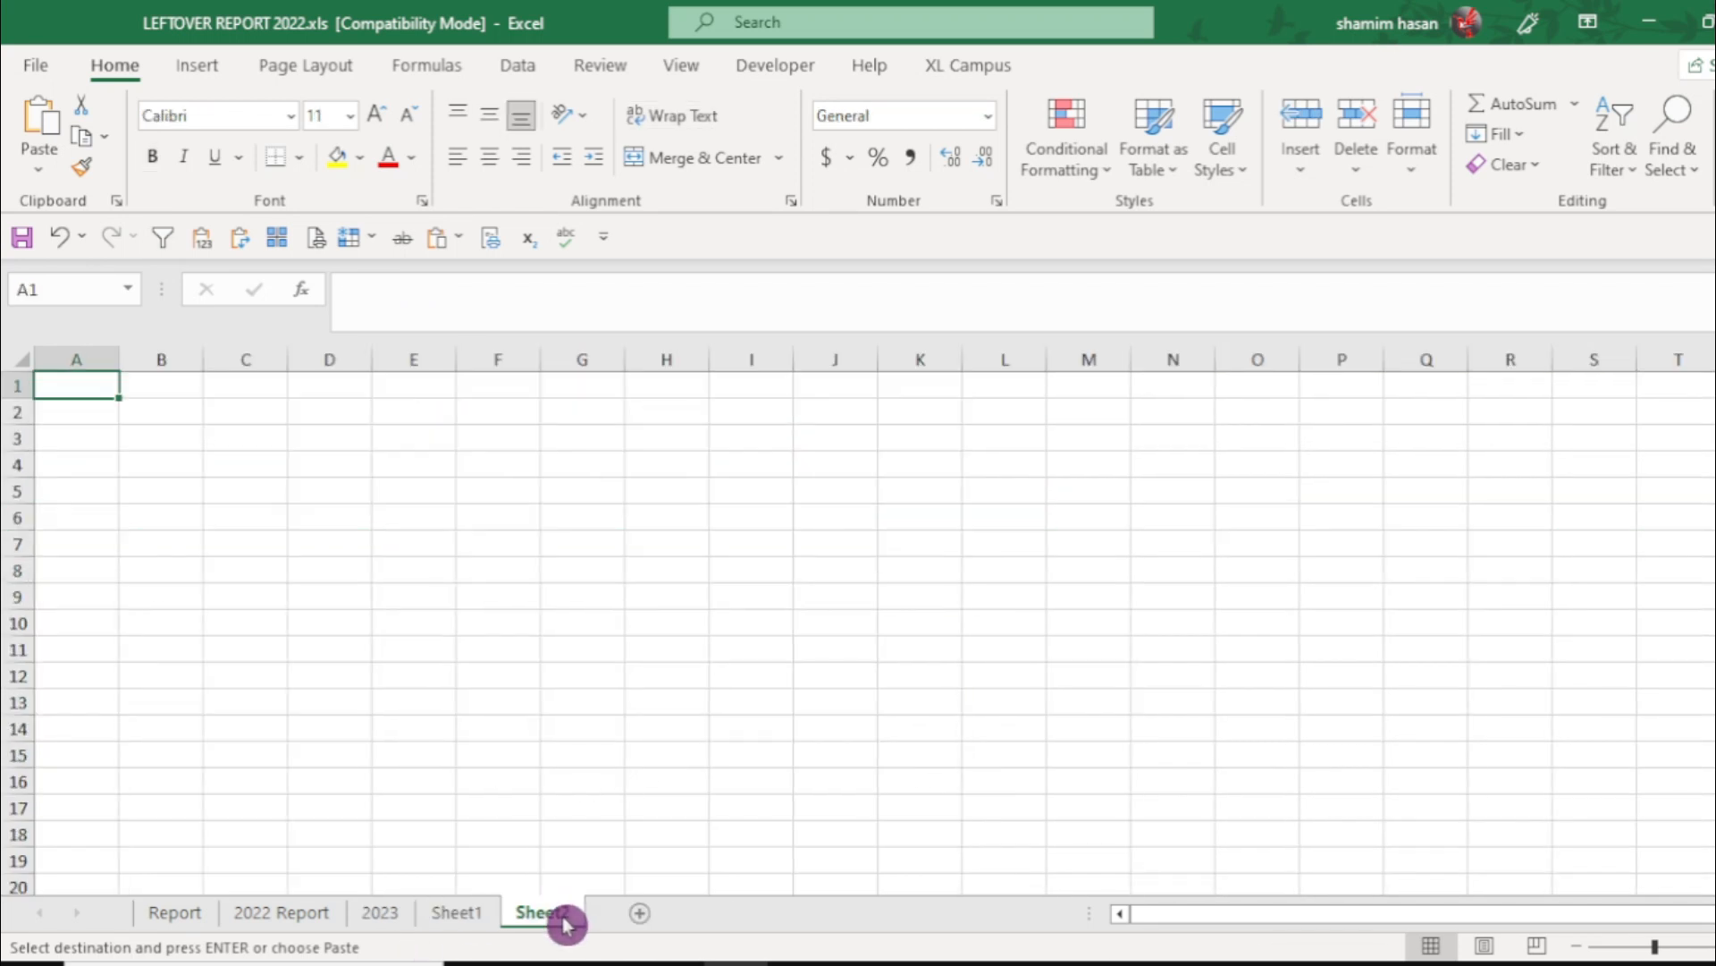
pyautogui.hotkey('ctrl', 'v')
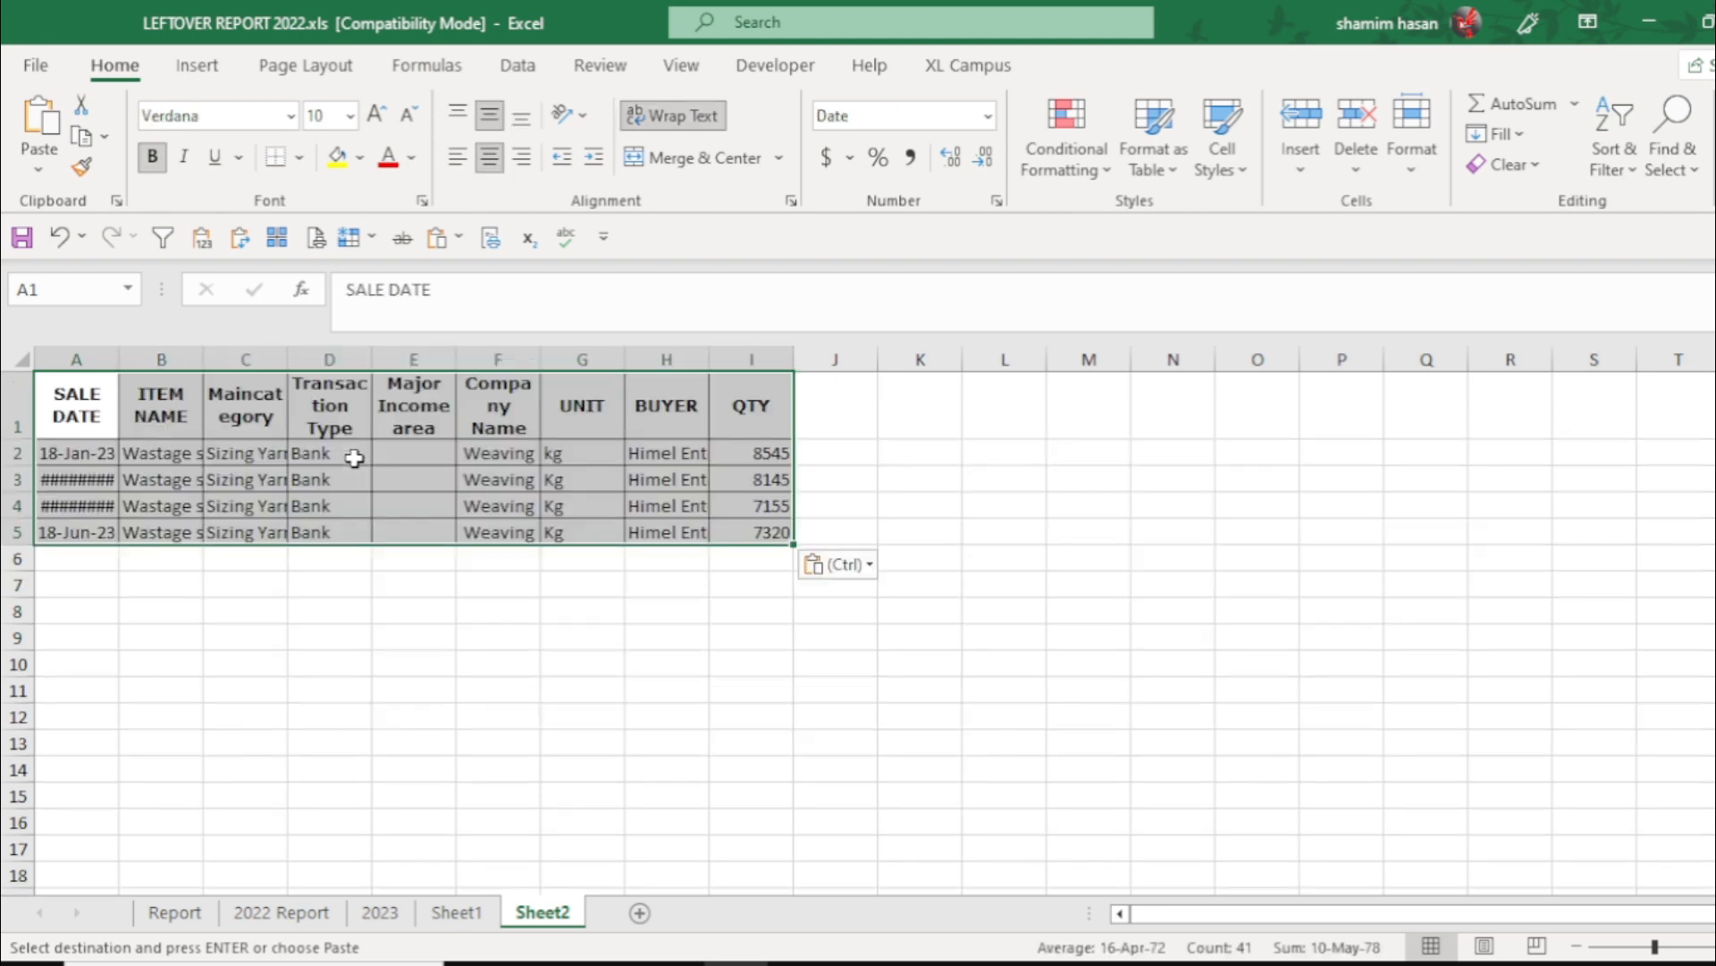
pyautogui.click(465, 912)
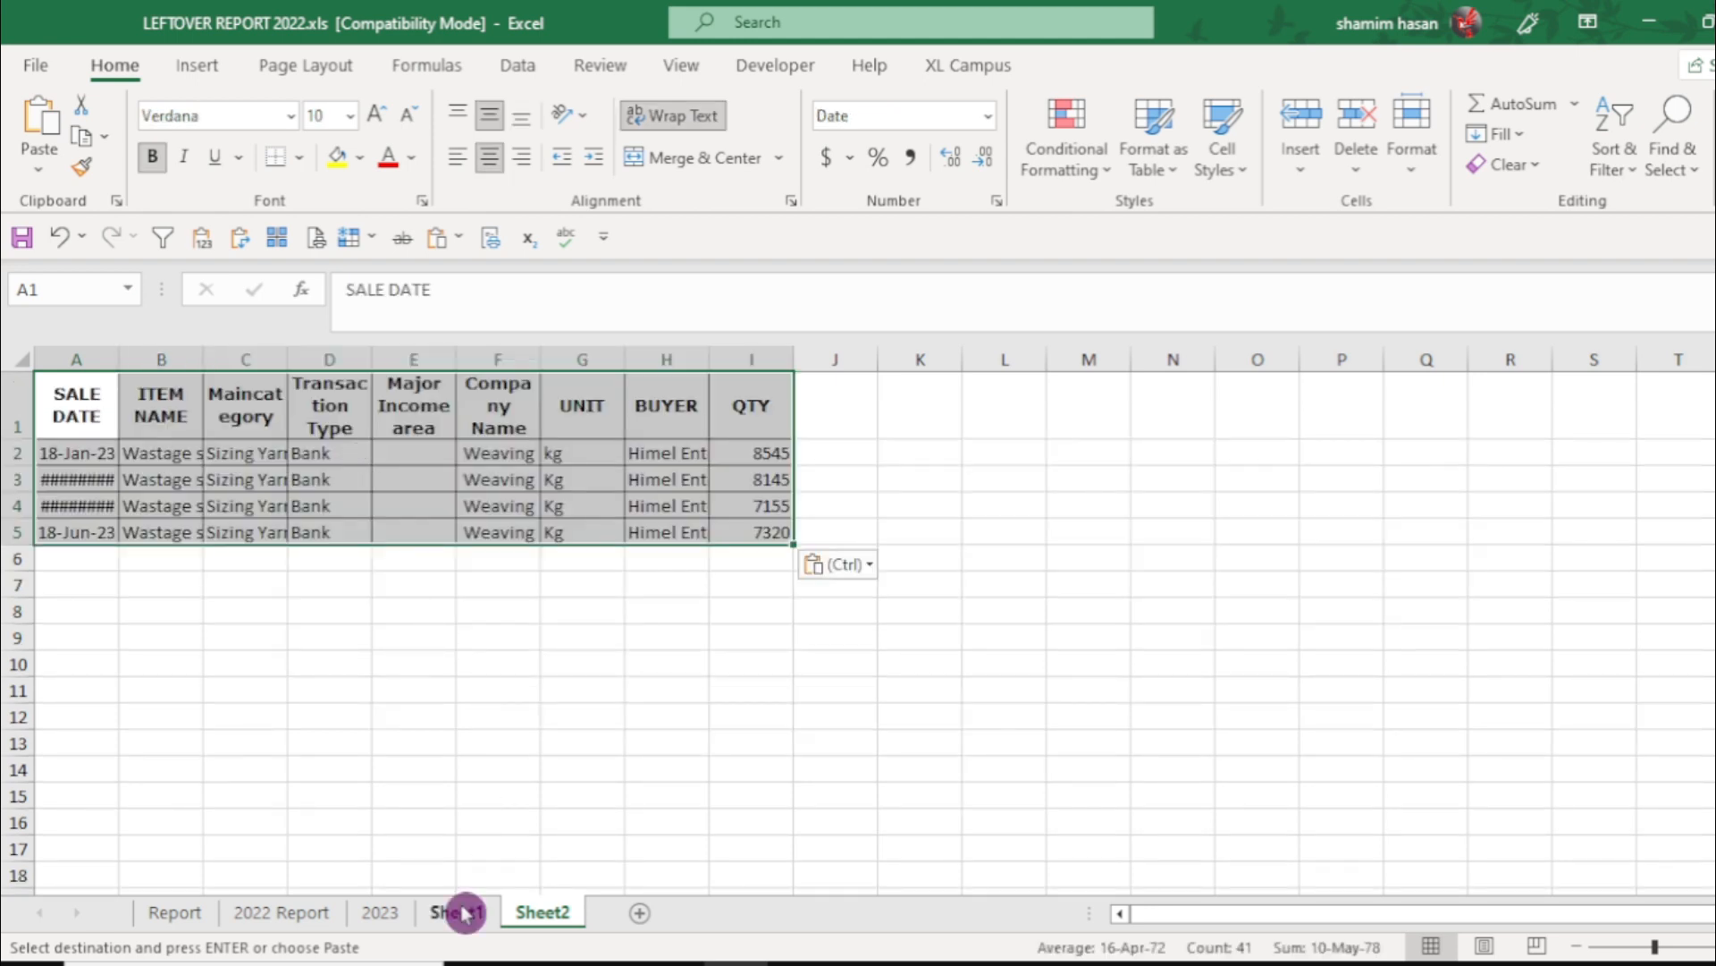
pyautogui.scroll(6, 591, 740)
pyautogui.scroll(4, 479, 774)
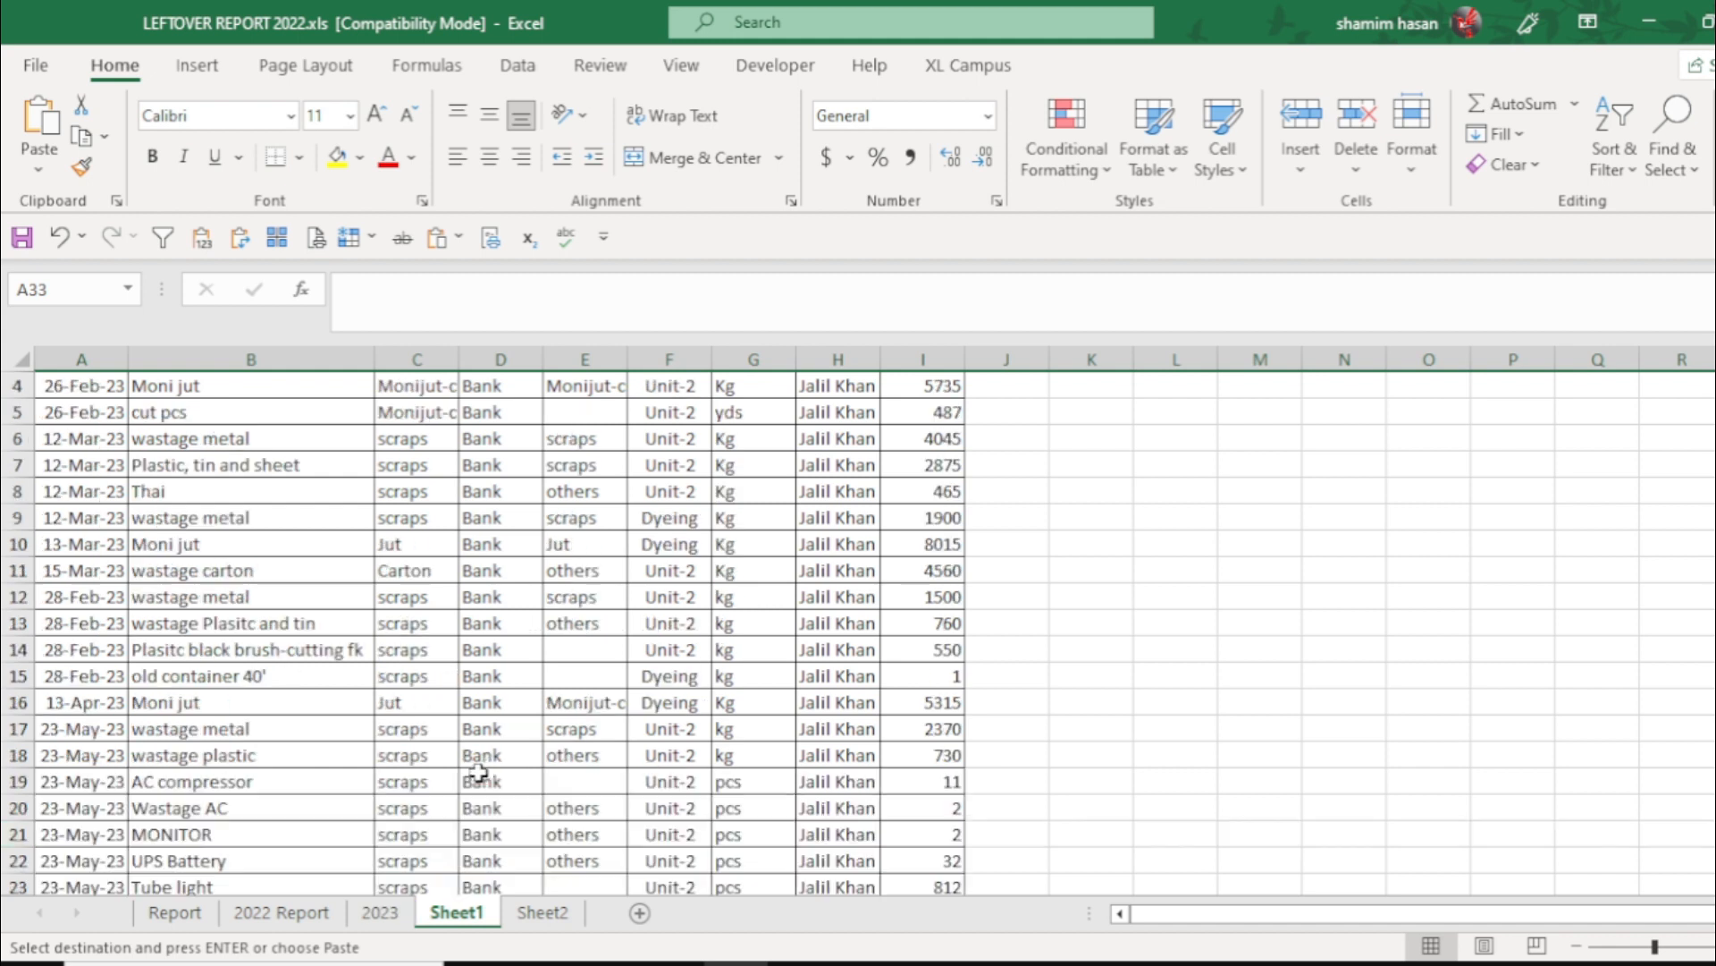
pyautogui.scroll(1, 478, 774)
# Step: Return to the 2023 sheet and cancel the pending copy, leaving the BUYER filter as it is
pyautogui.click(380, 912)
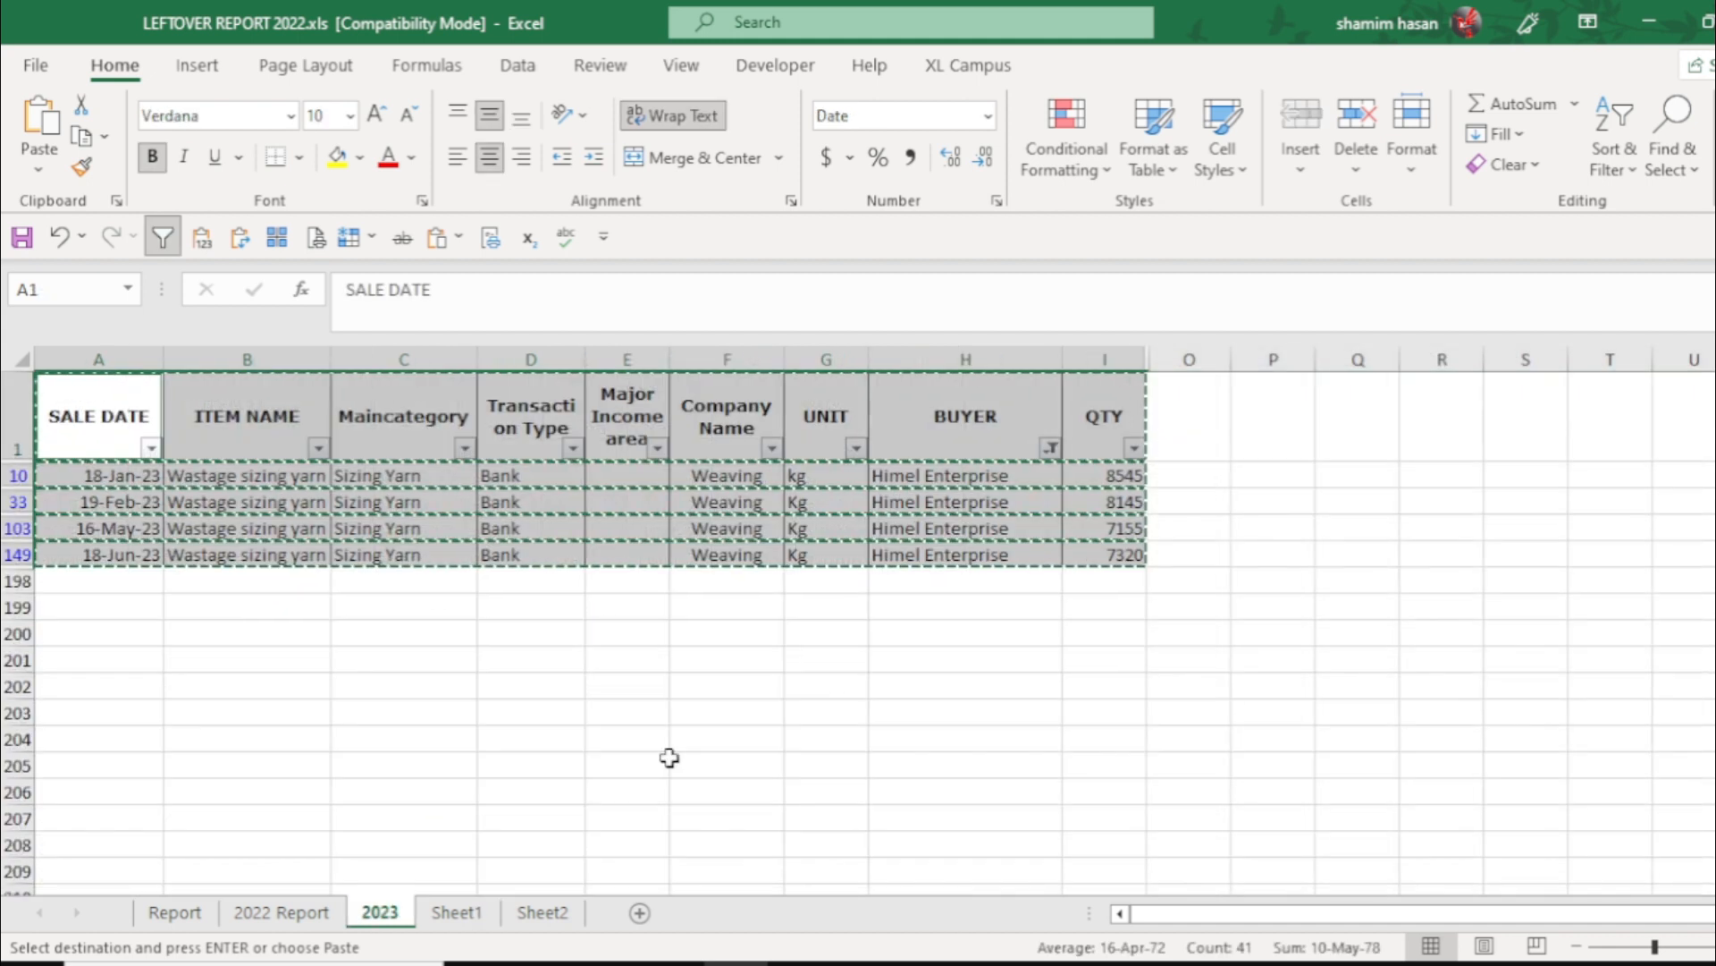
pyautogui.click(1050, 447)
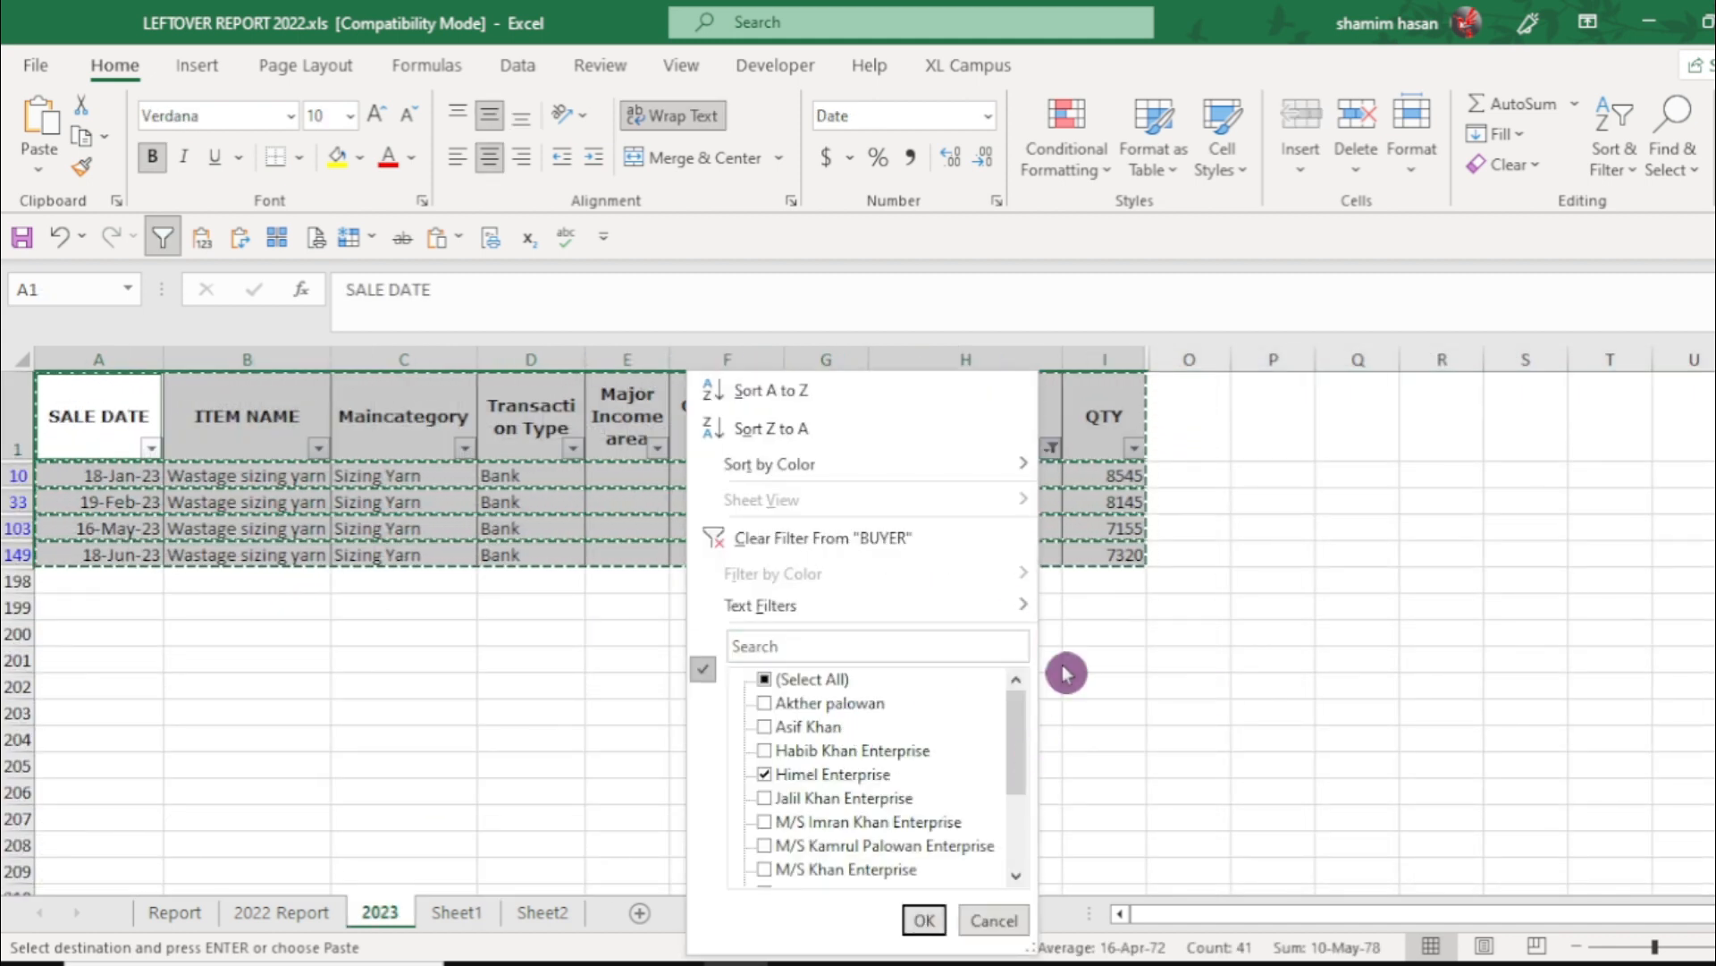
pyautogui.press('Escape')
pyautogui.press('Escape')
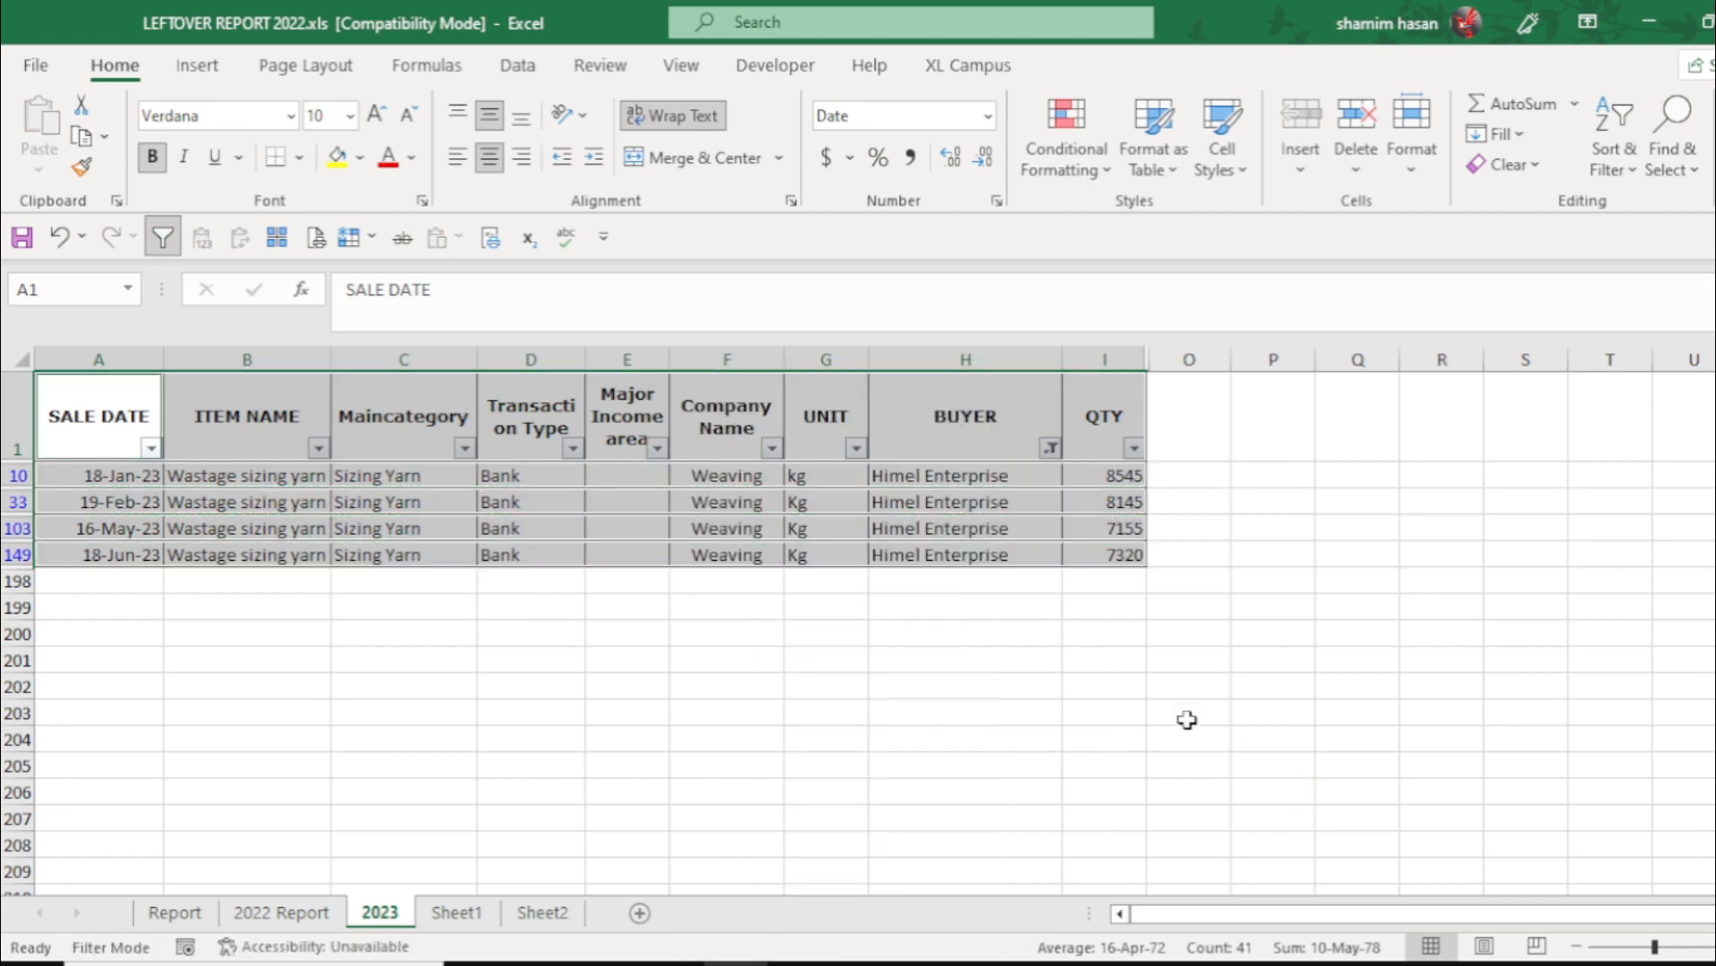
# Step: Reselect the filtered table from A1 through column I of row 149 and use Go To Special with Visible cells only
pyautogui.click(1034, 682)
pyautogui.click(124, 395)
pyautogui.moveTo(124, 395); pyautogui.dragTo(1077, 546)
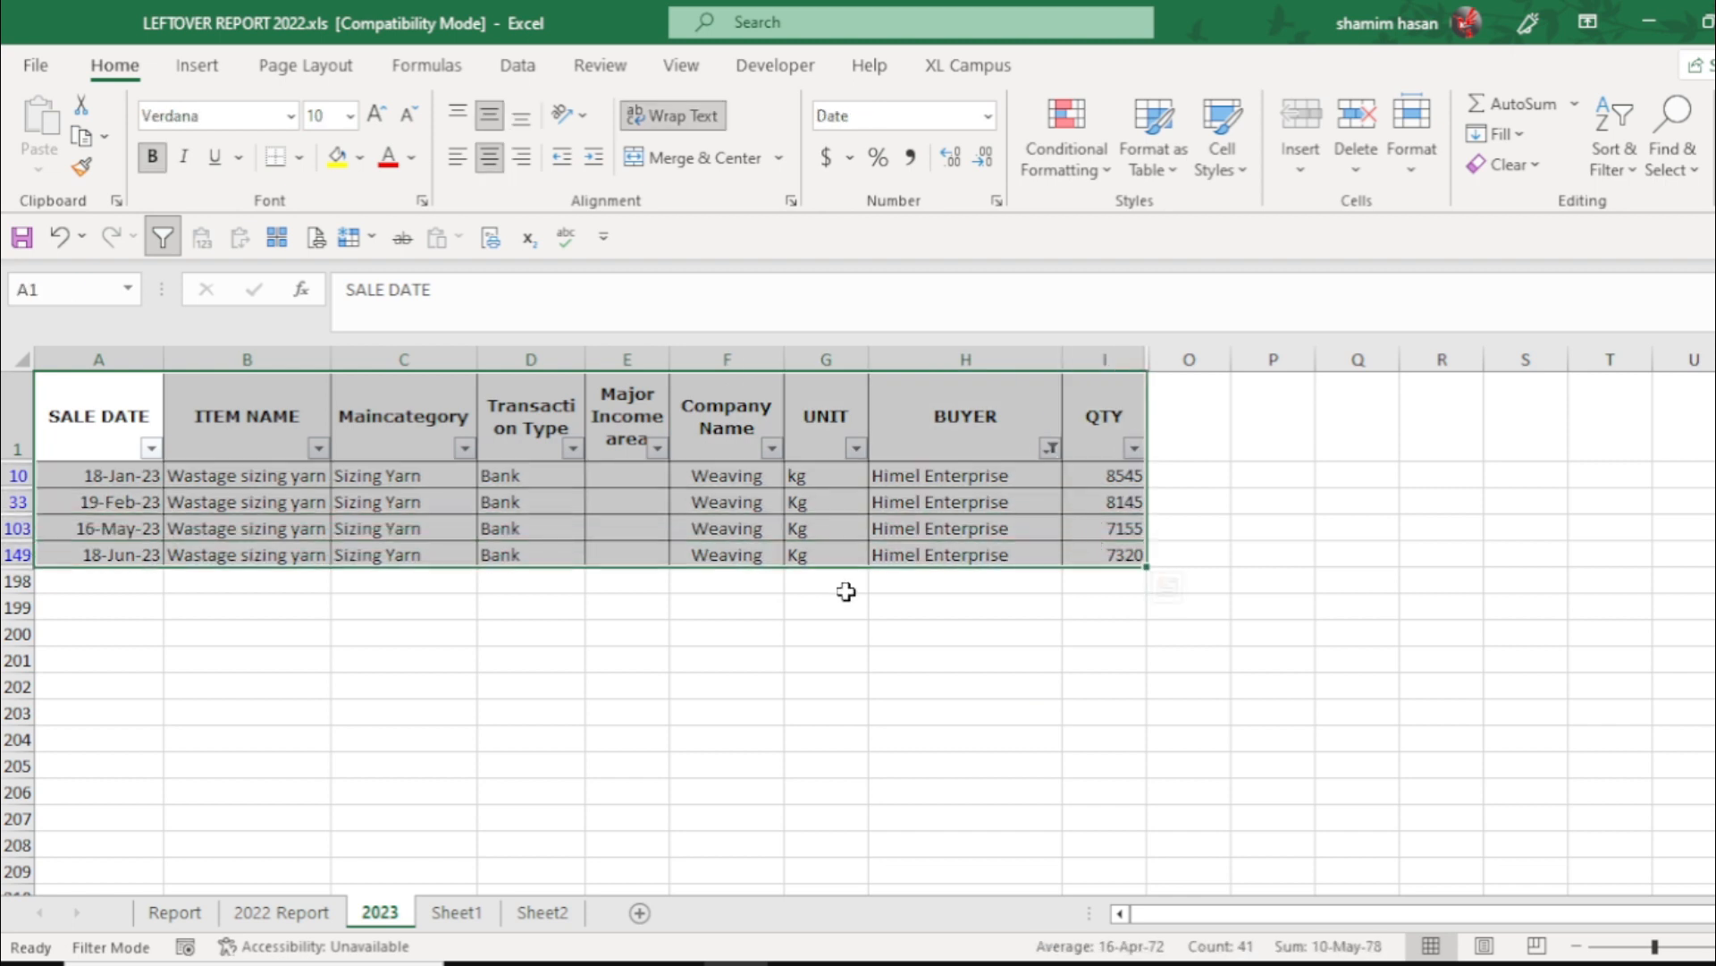
pyautogui.click(1695, 178)
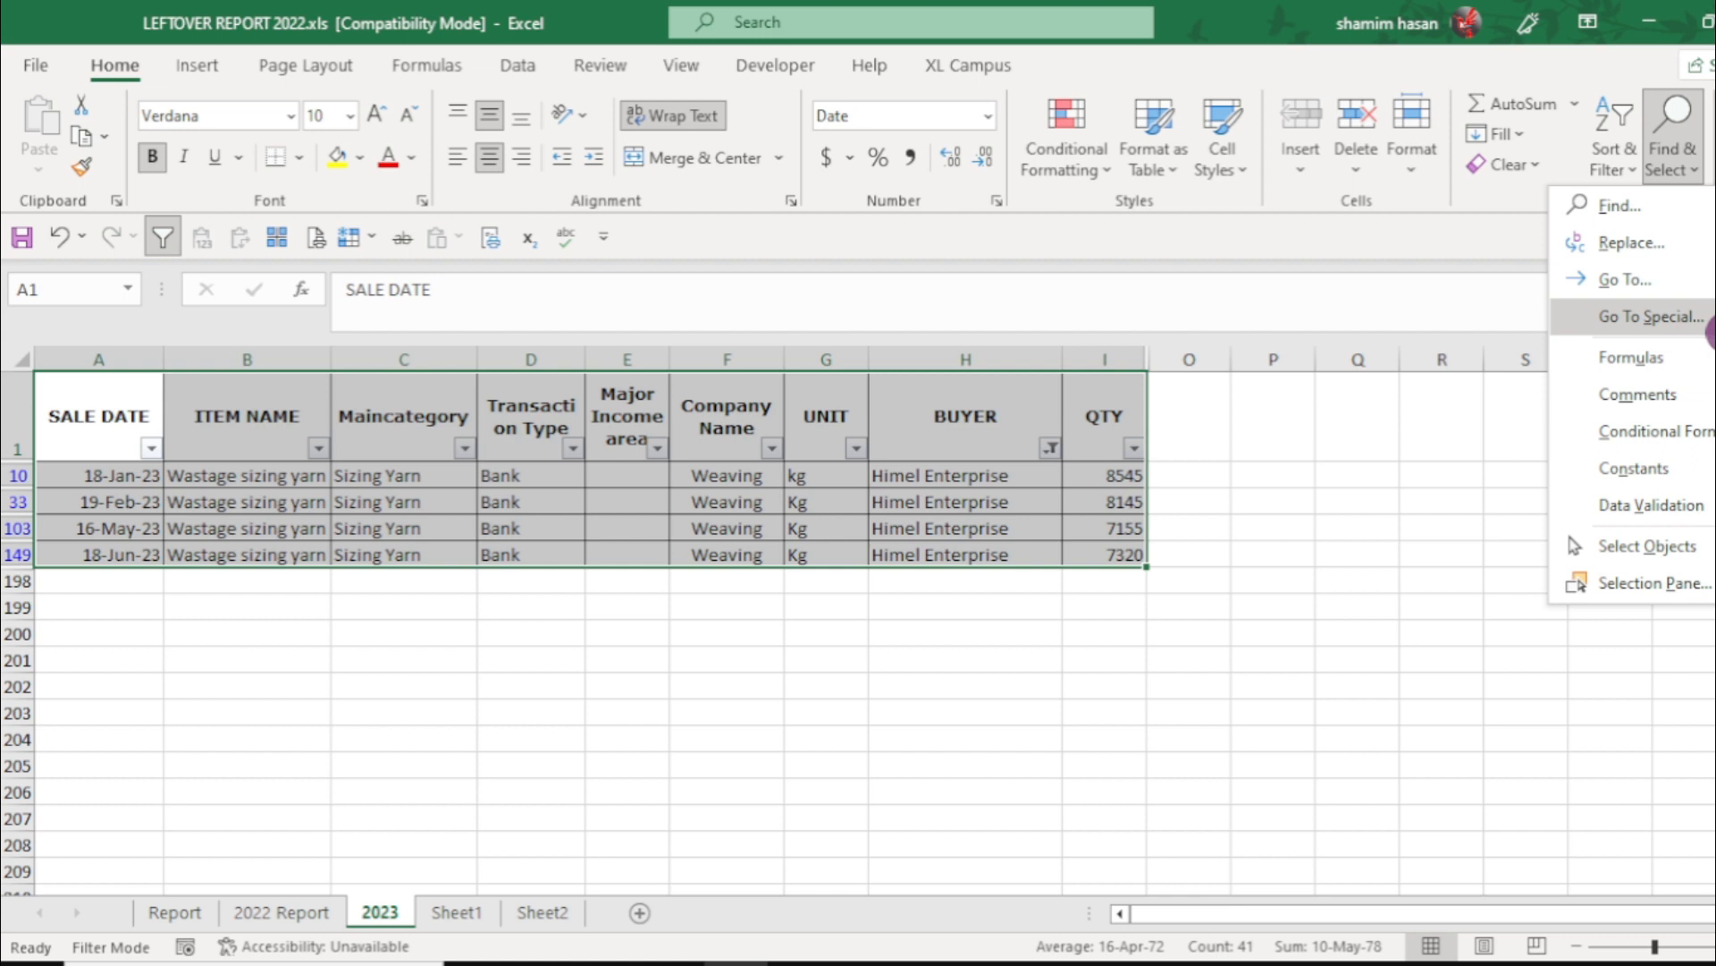
pyautogui.click(1668, 318)
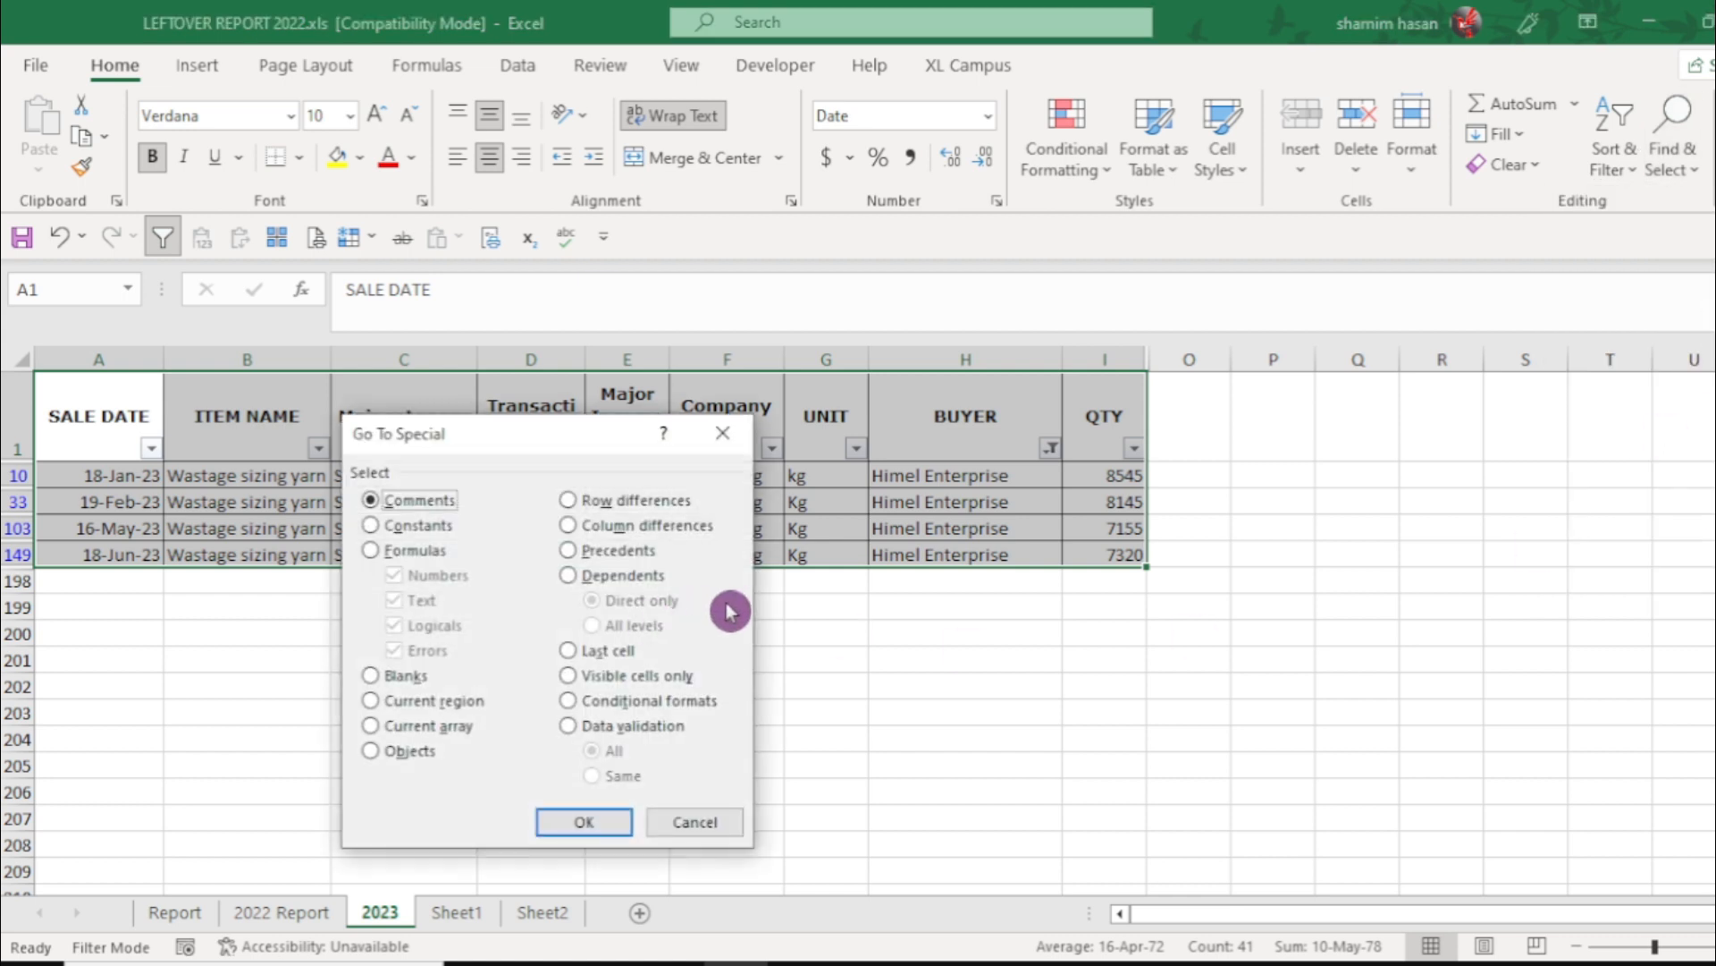
pyautogui.click(570, 681)
pyautogui.click(586, 824)
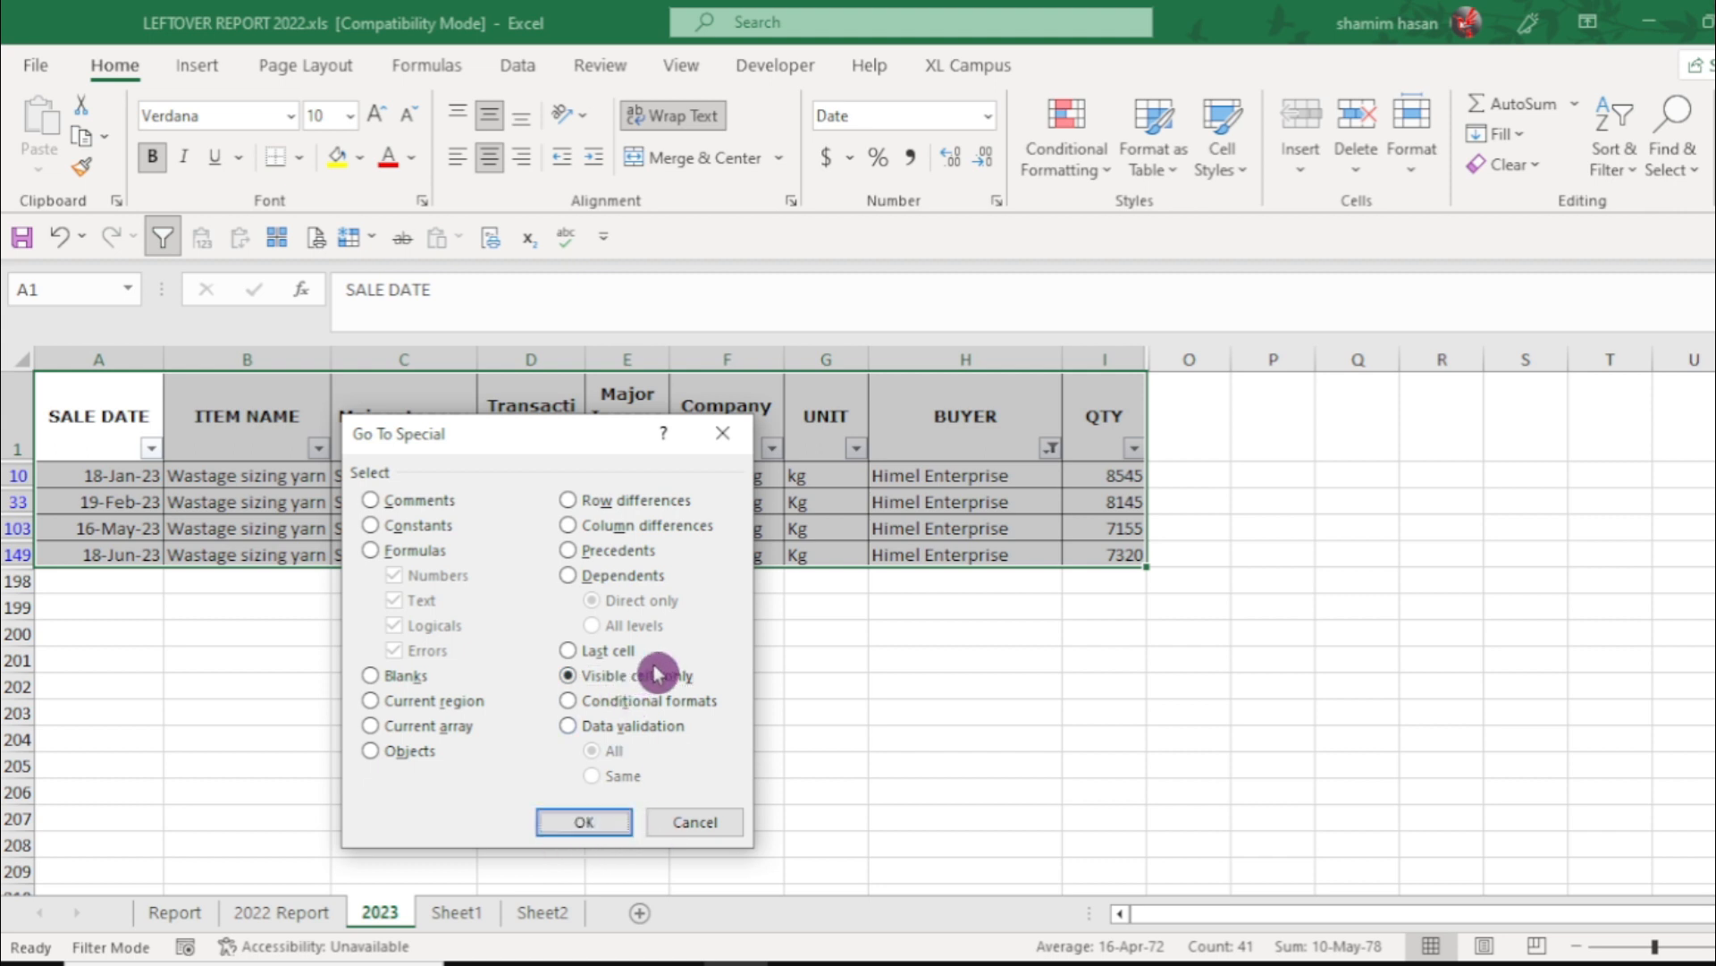
pyautogui.click(601, 820)
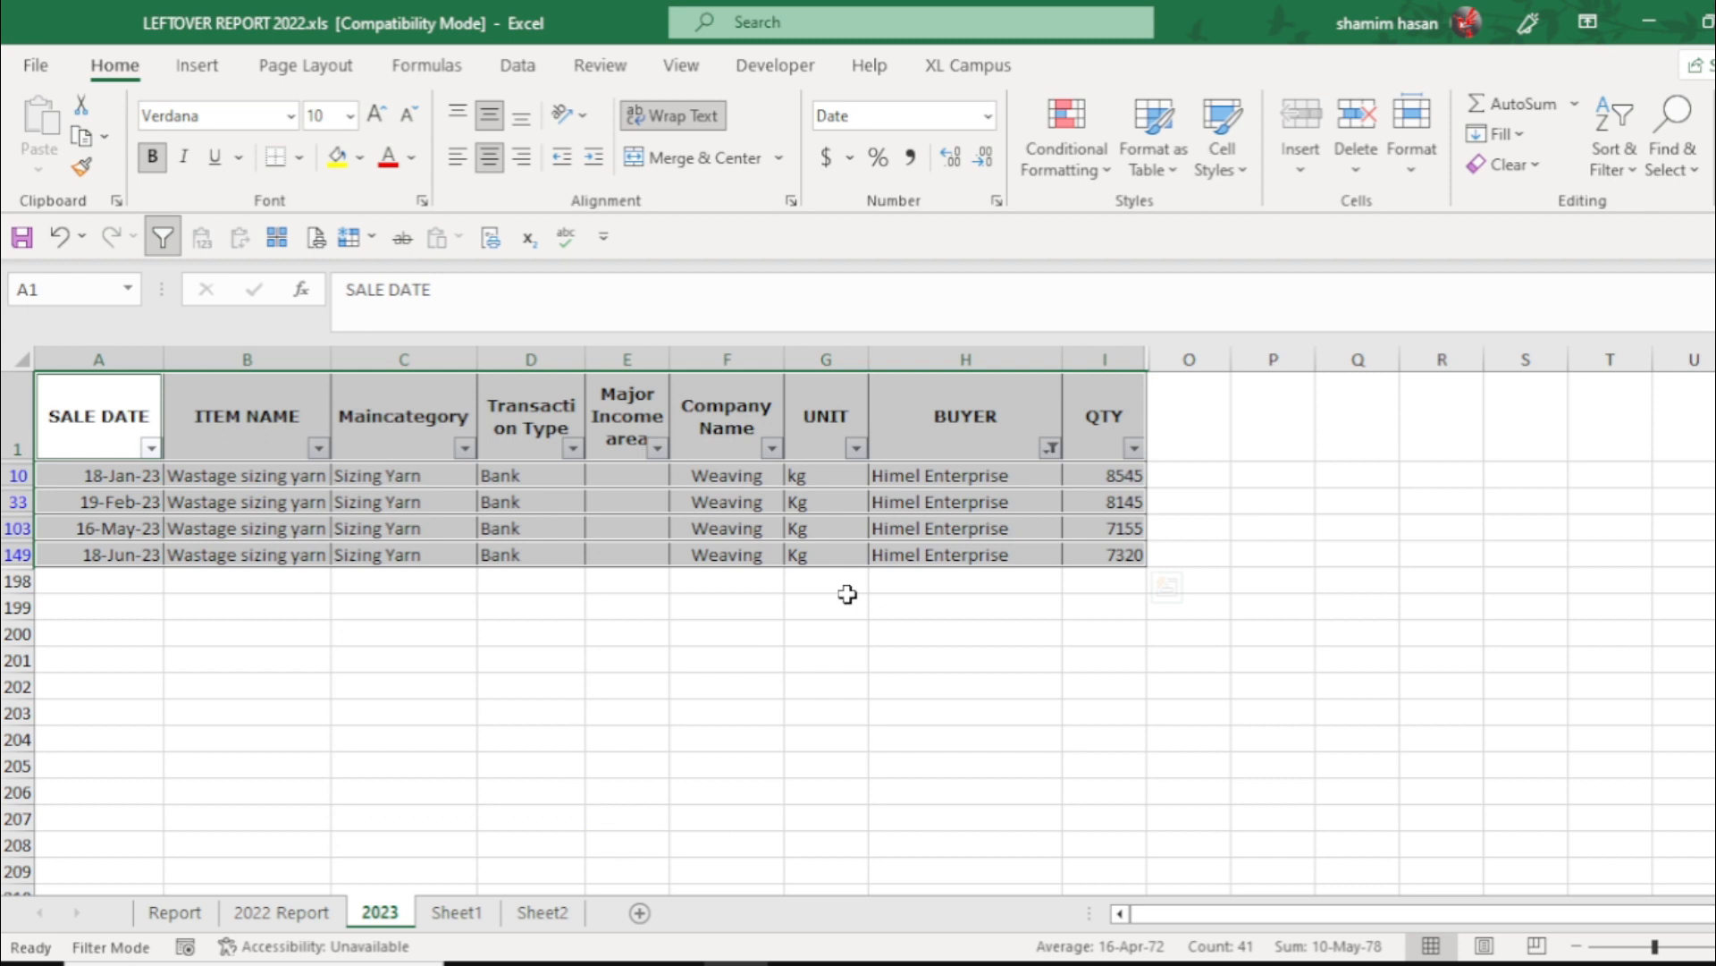
# Step: Copy the selected visible cells and paste them at A1 of a new sheet placed after Sheet2
pyautogui.hotkey('ctrl', 'c')
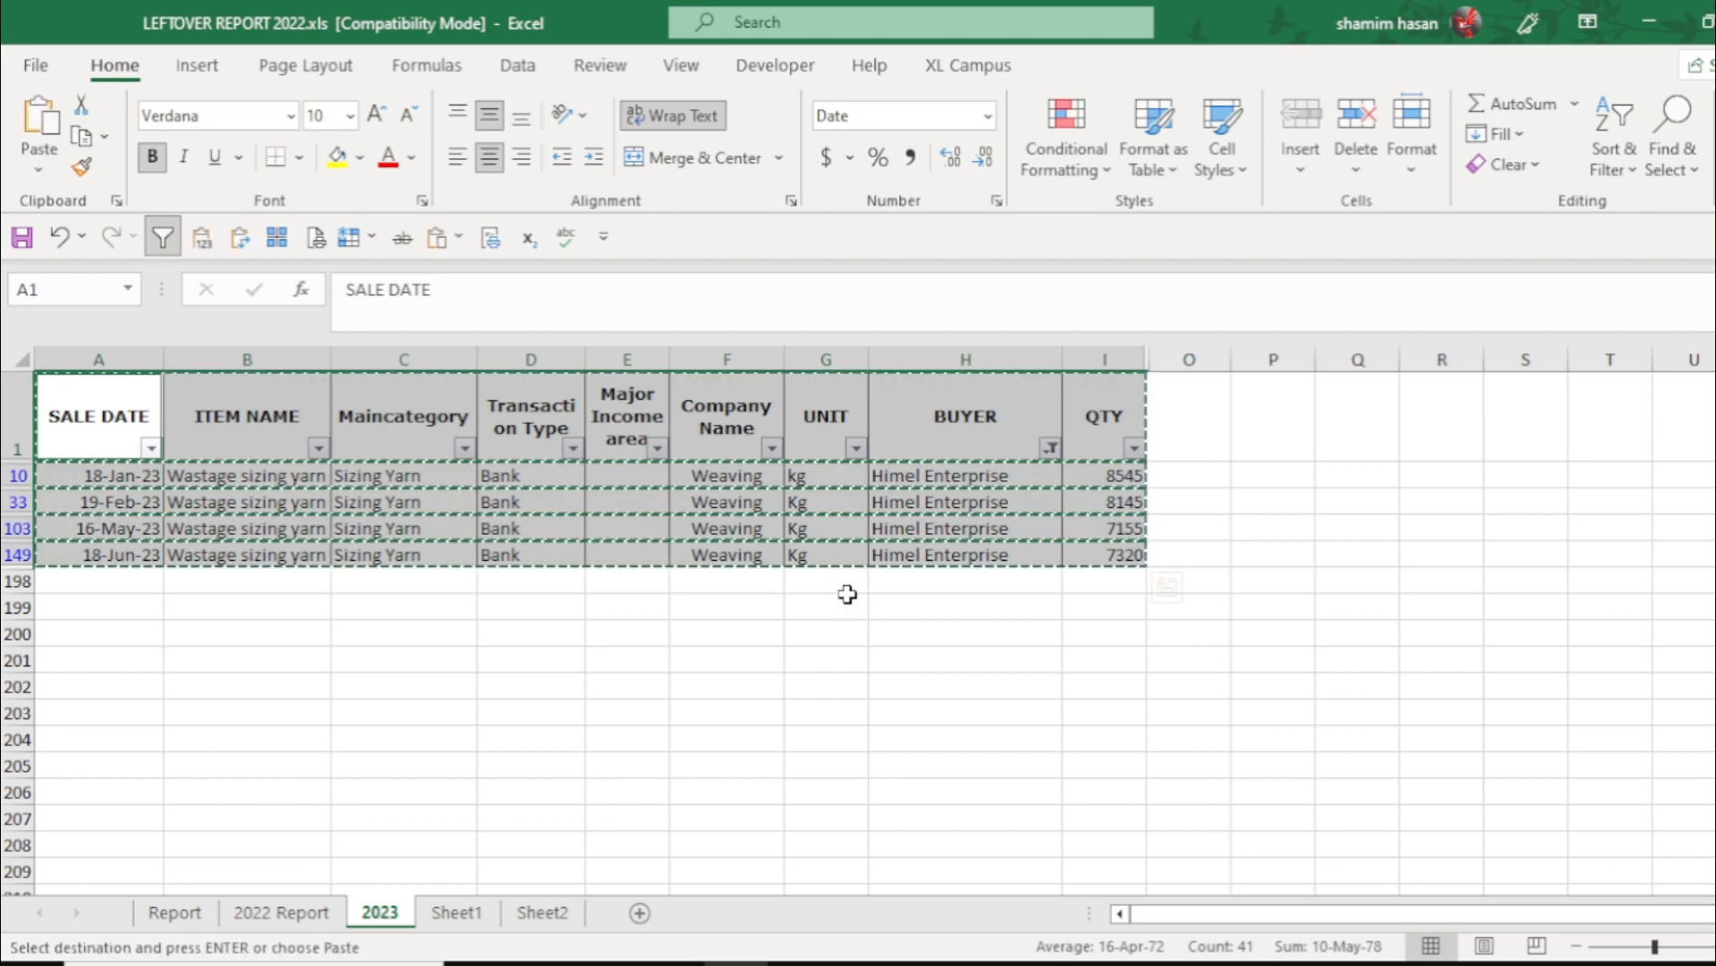
pyautogui.click(639, 913)
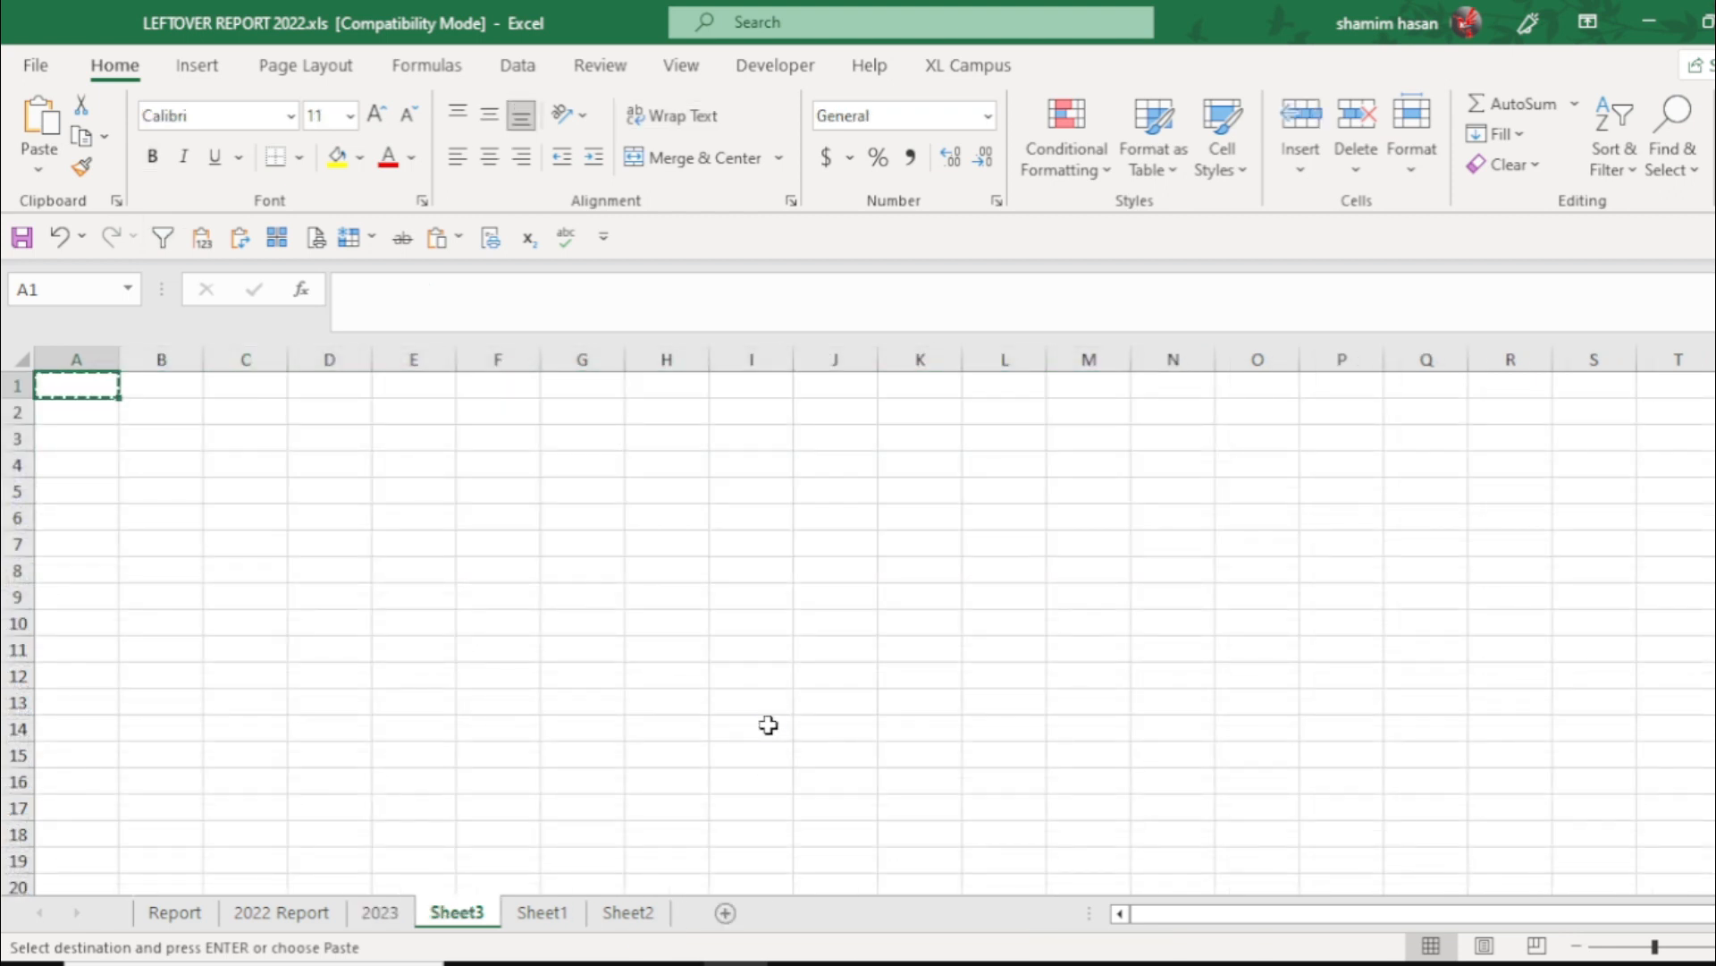
pyautogui.hotkey('ctrl', 'pageup')
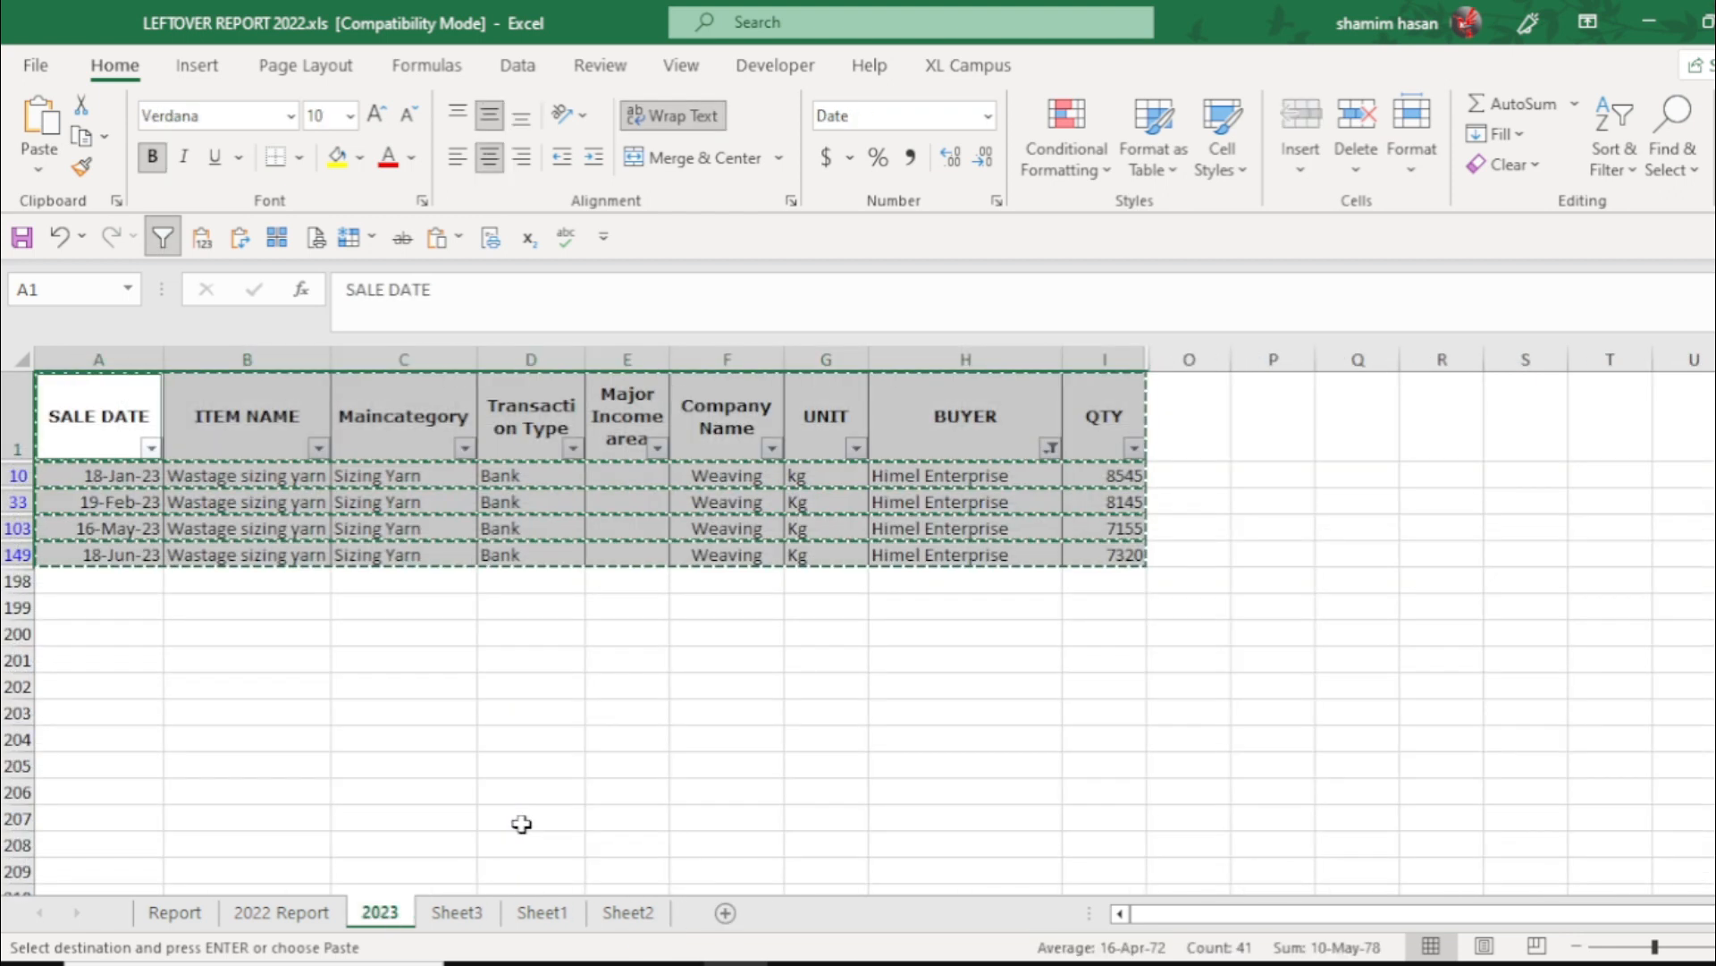
pyautogui.click(629, 913)
pyautogui.hotkey('ctrl', 'v')
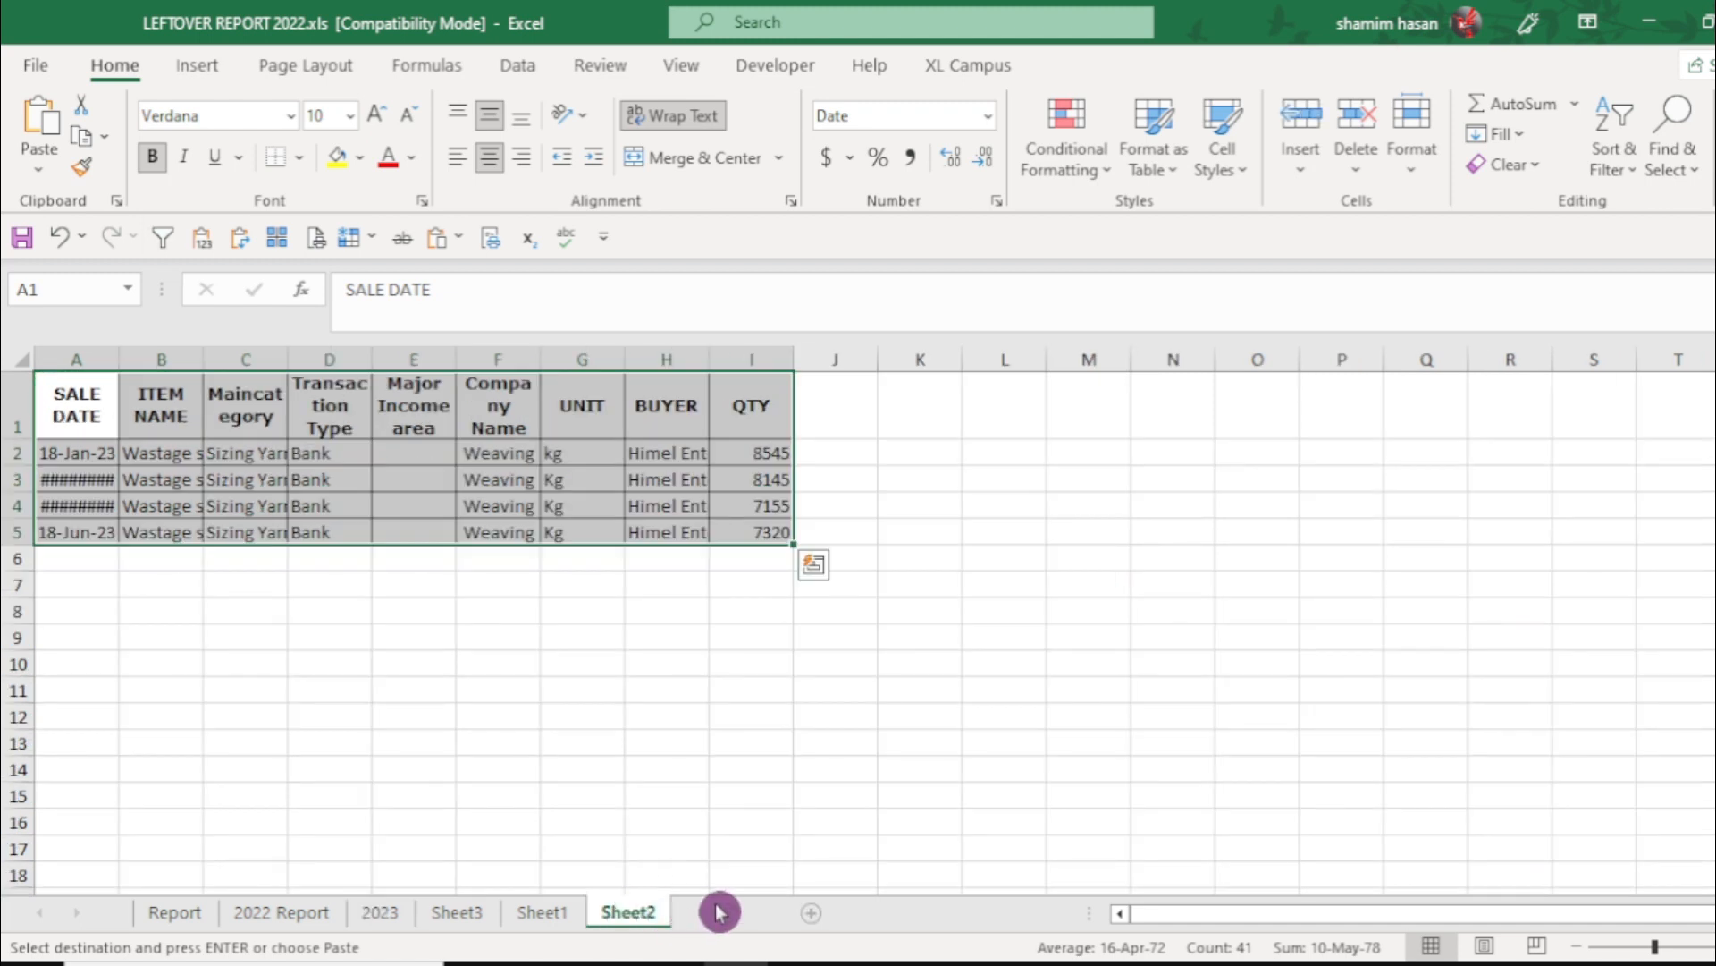
pyautogui.click(725, 913)
pyautogui.hotkey('ctrl', 'v')
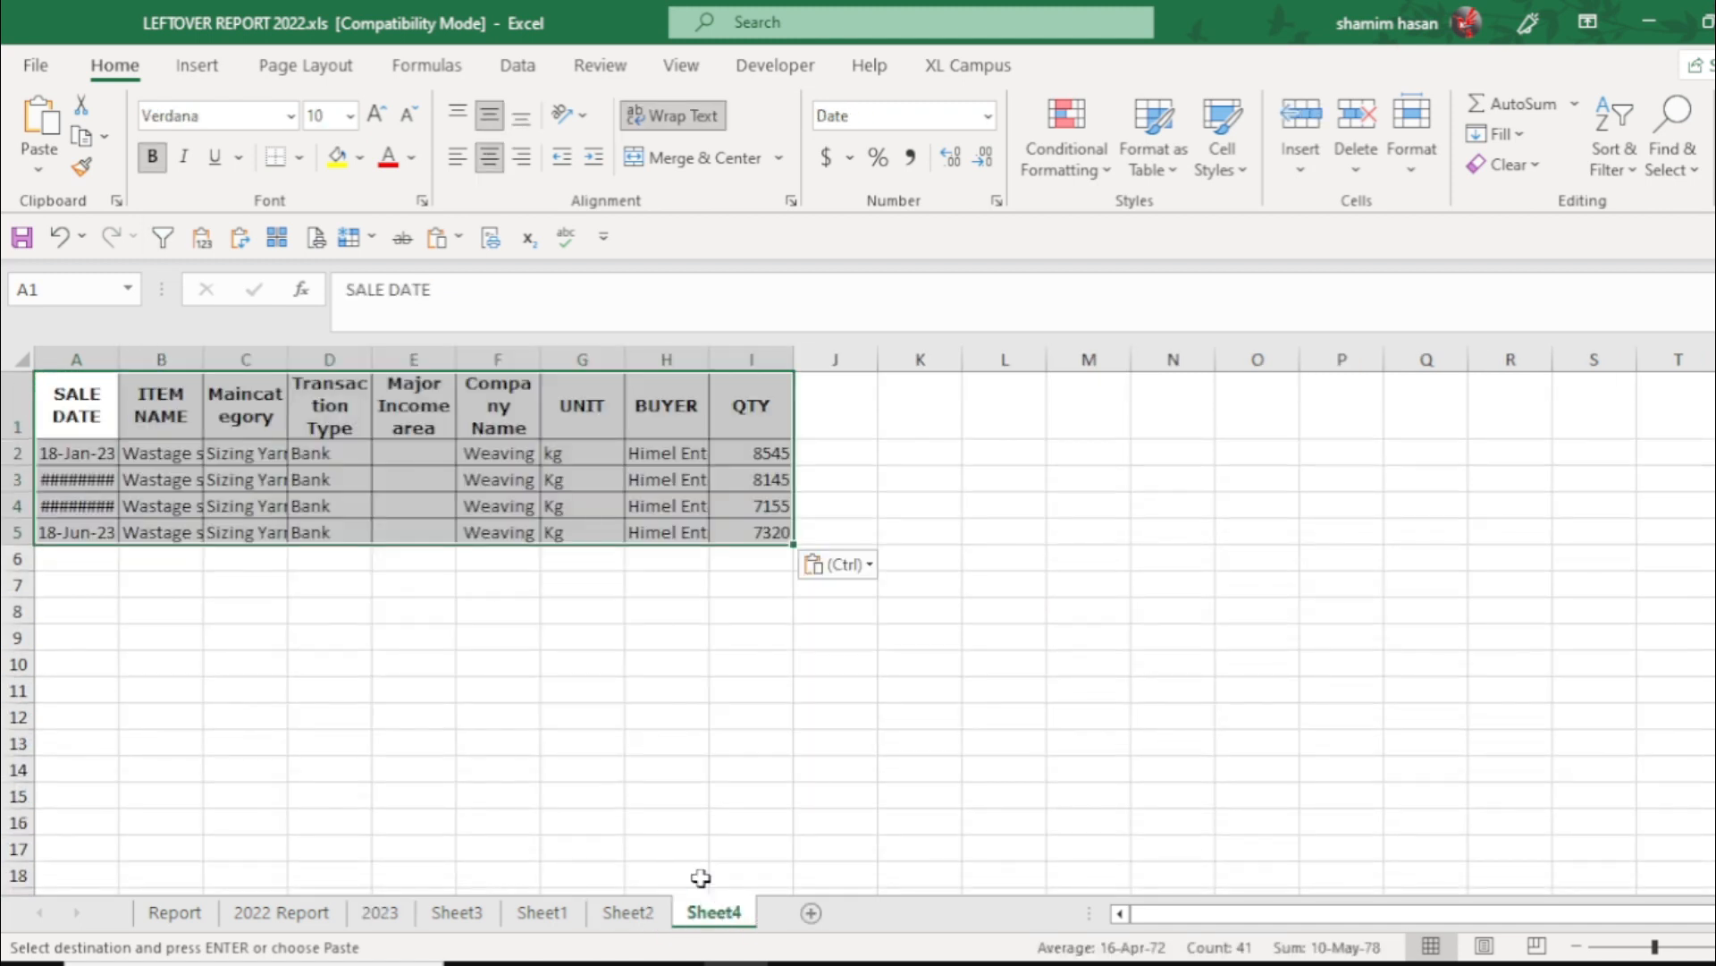
pyautogui.click(655, 666)
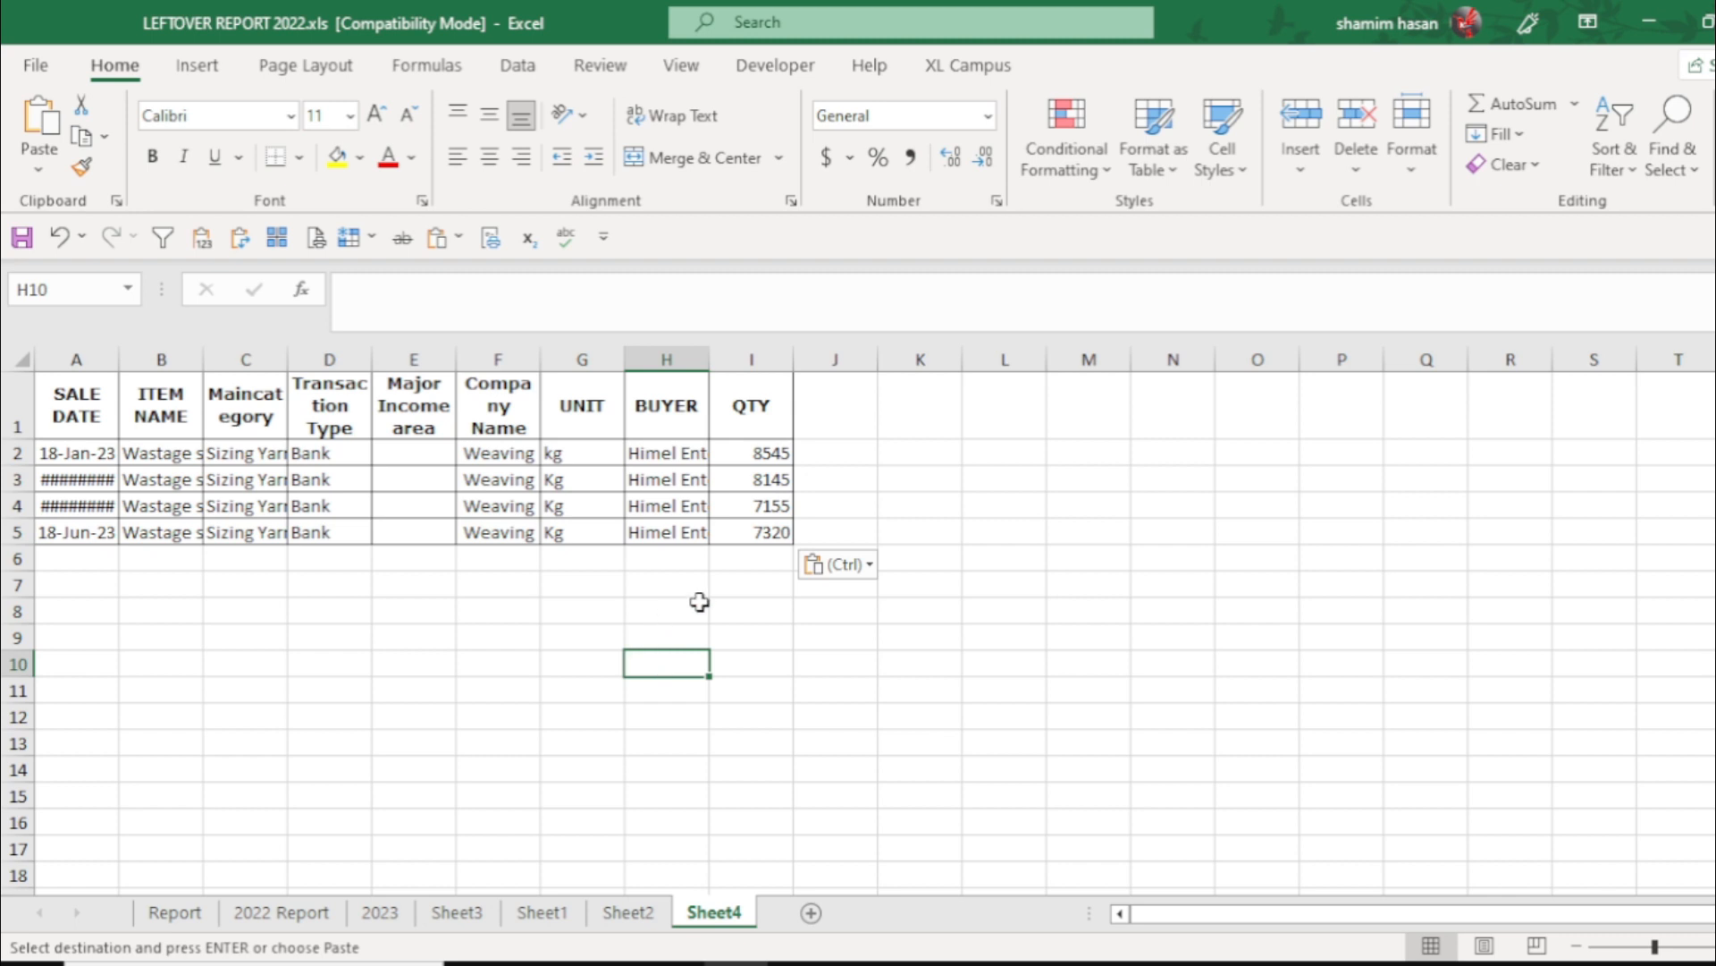